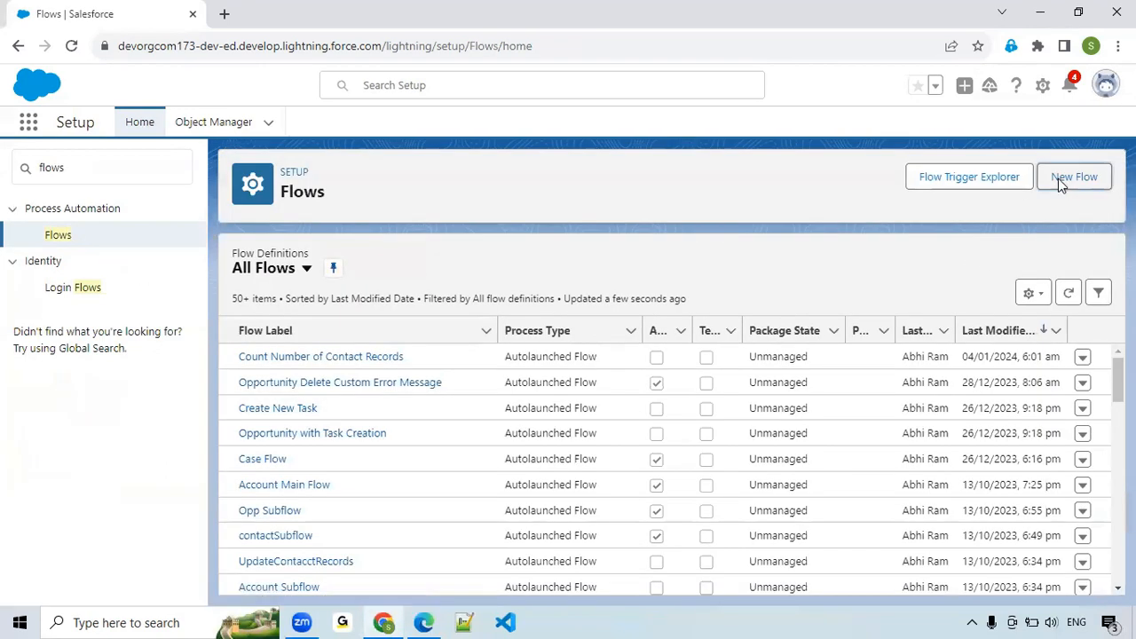
Create a new Schedule-Triggered Flow.
click(1059, 181)
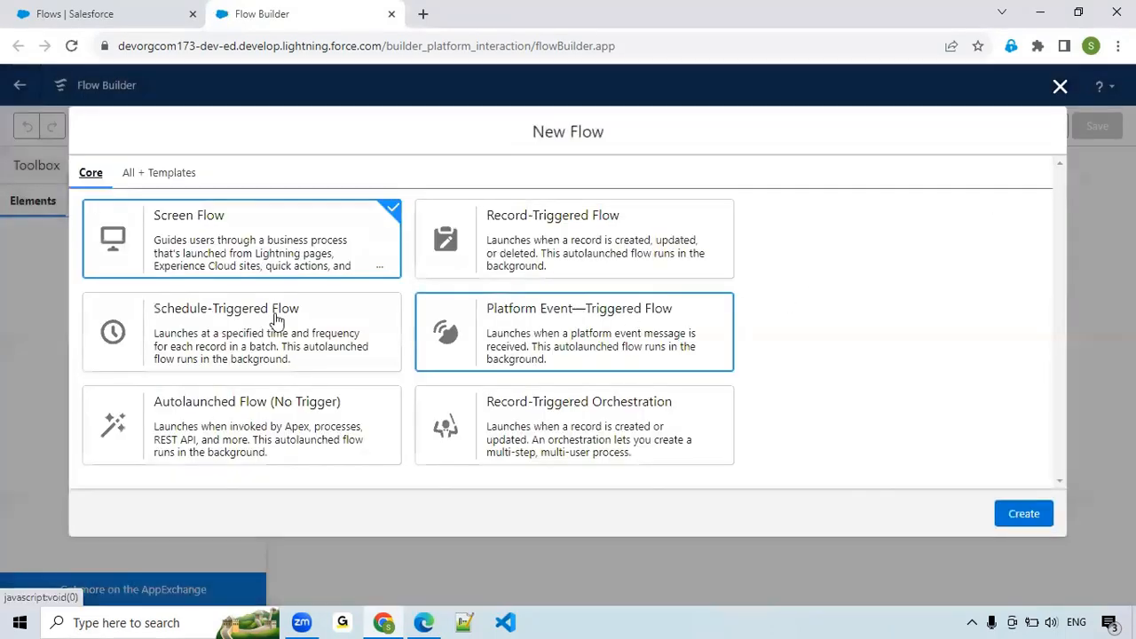
click(215, 346)
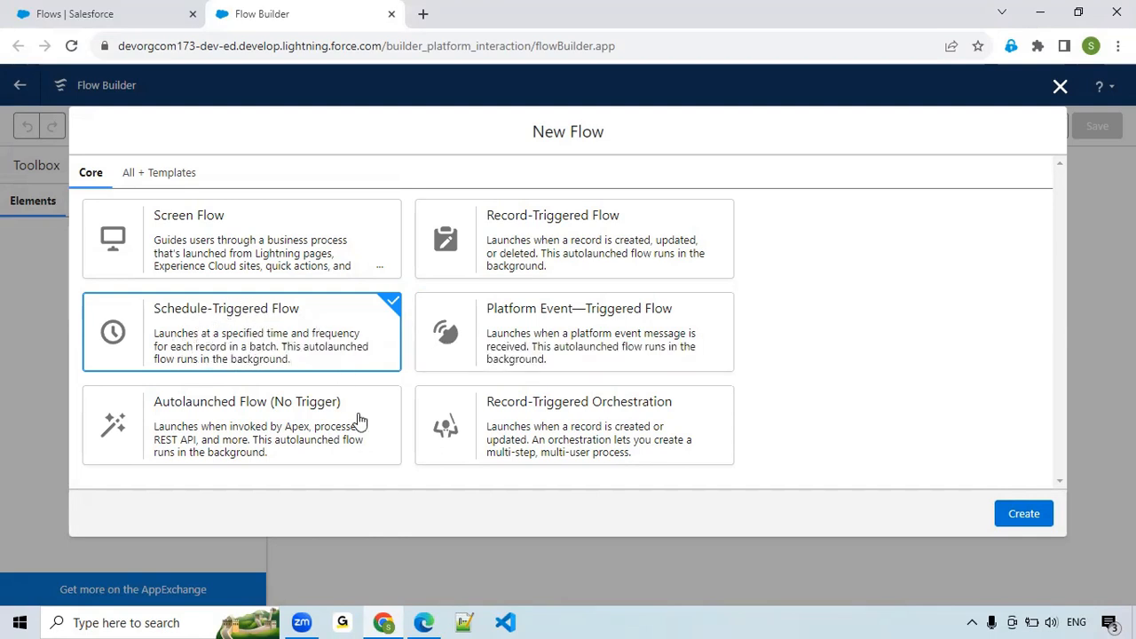
click(1040, 523)
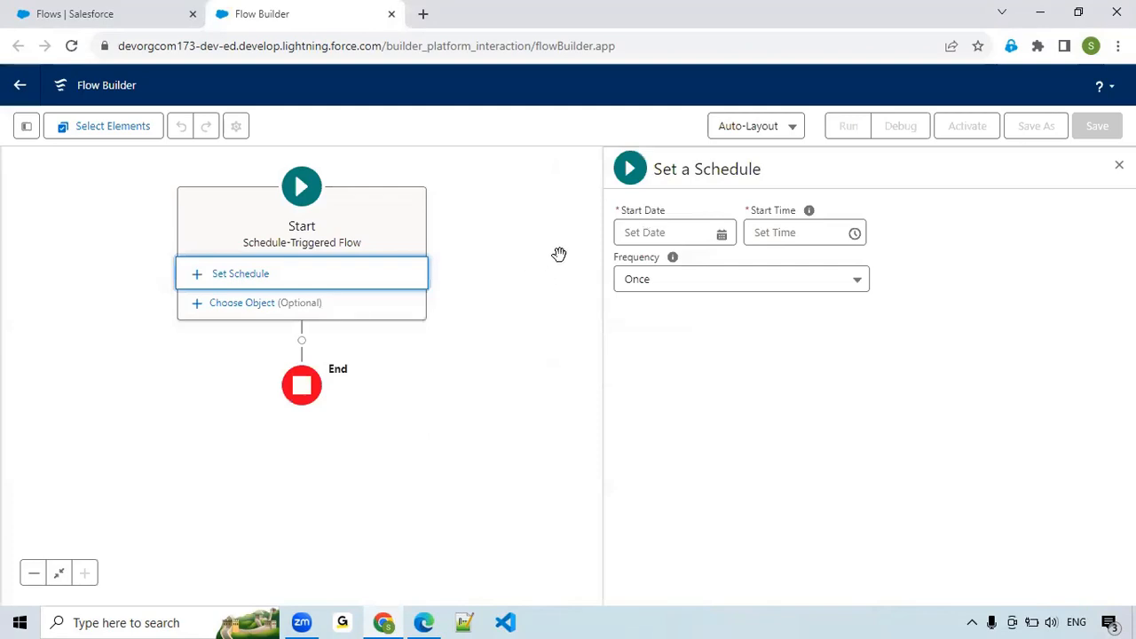
Schedule the flow to start on 08-Jan-2024 at 1:00 am with a Daily frequency.
click(722, 232)
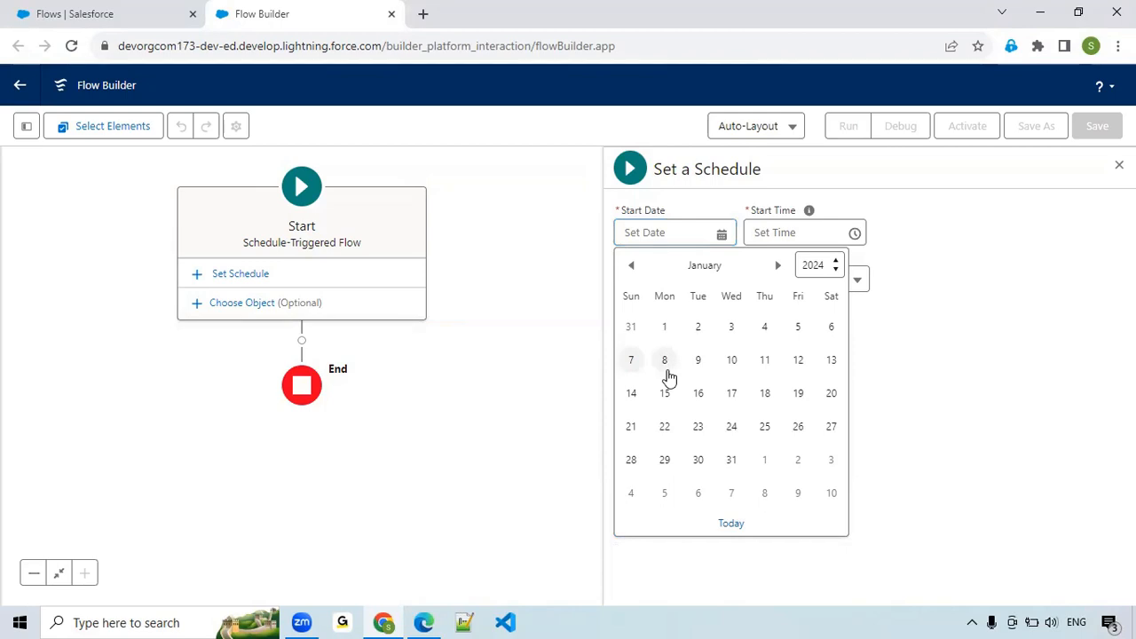
click(667, 373)
click(812, 231)
click(811, 231)
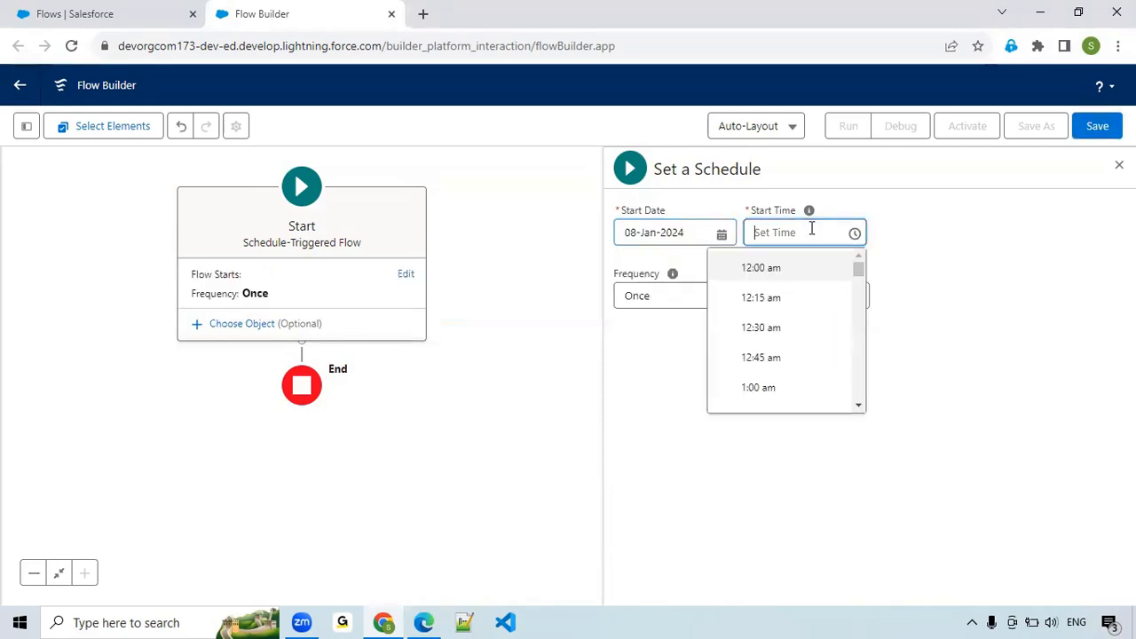
click(762, 388)
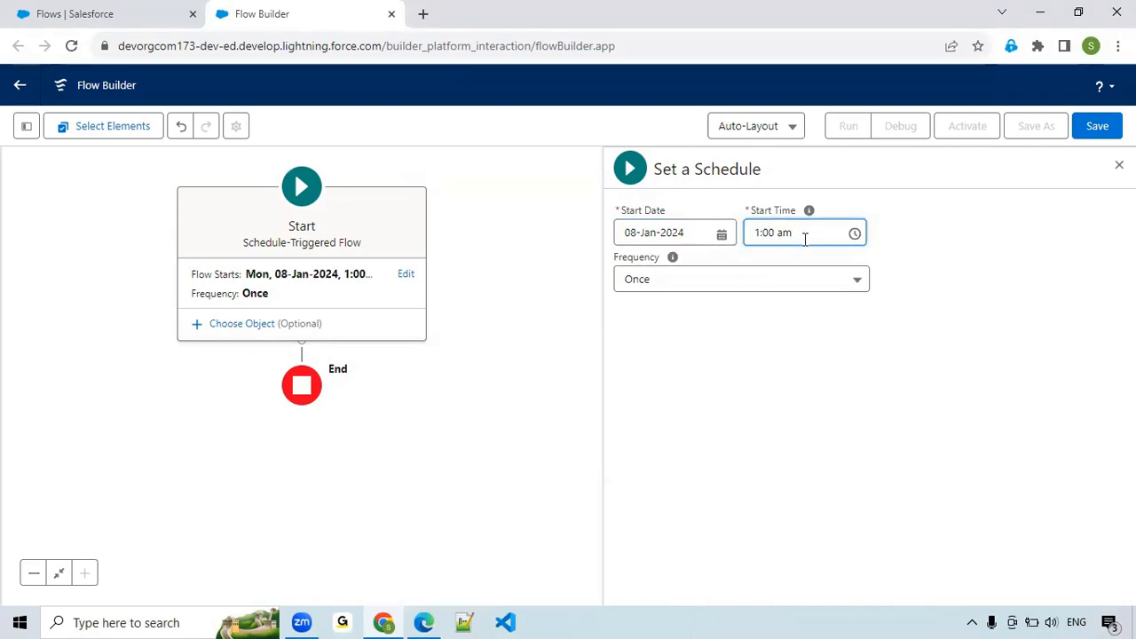
click(722, 282)
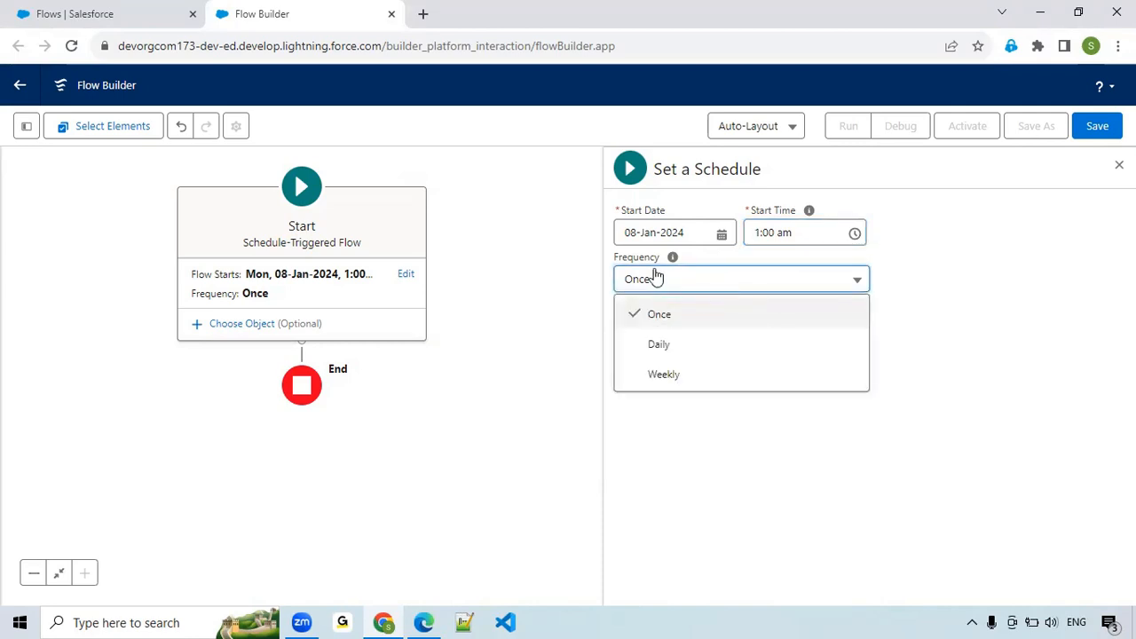
click(674, 347)
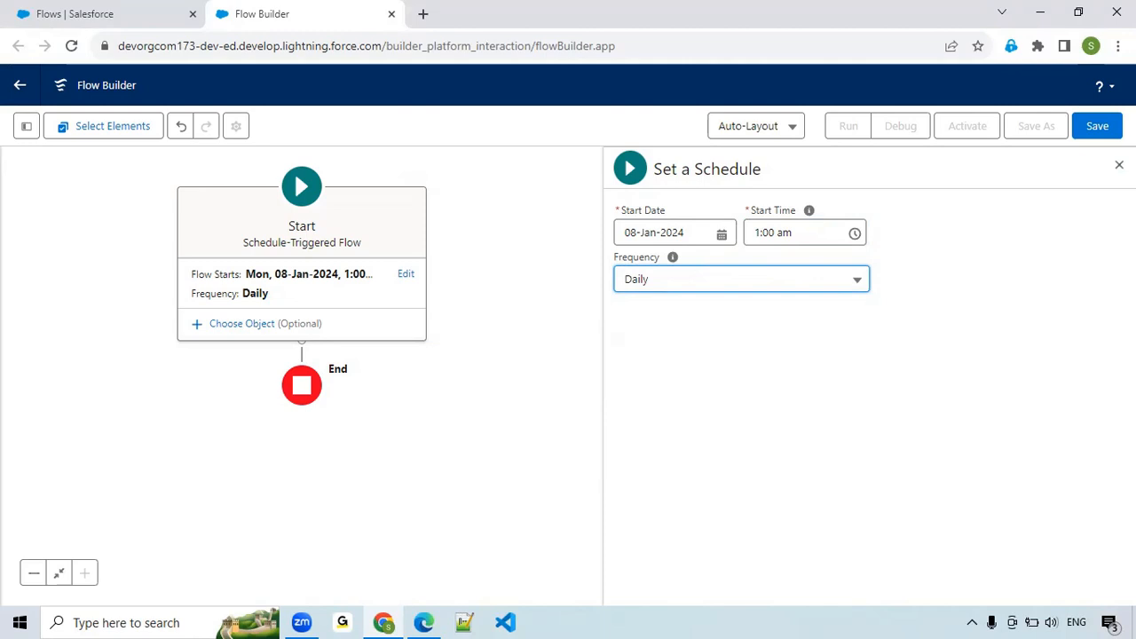
click(533, 371)
Add a Get Records element after the Start element and label it Get Overdue Tasks.
drag(527, 360, 750, 350)
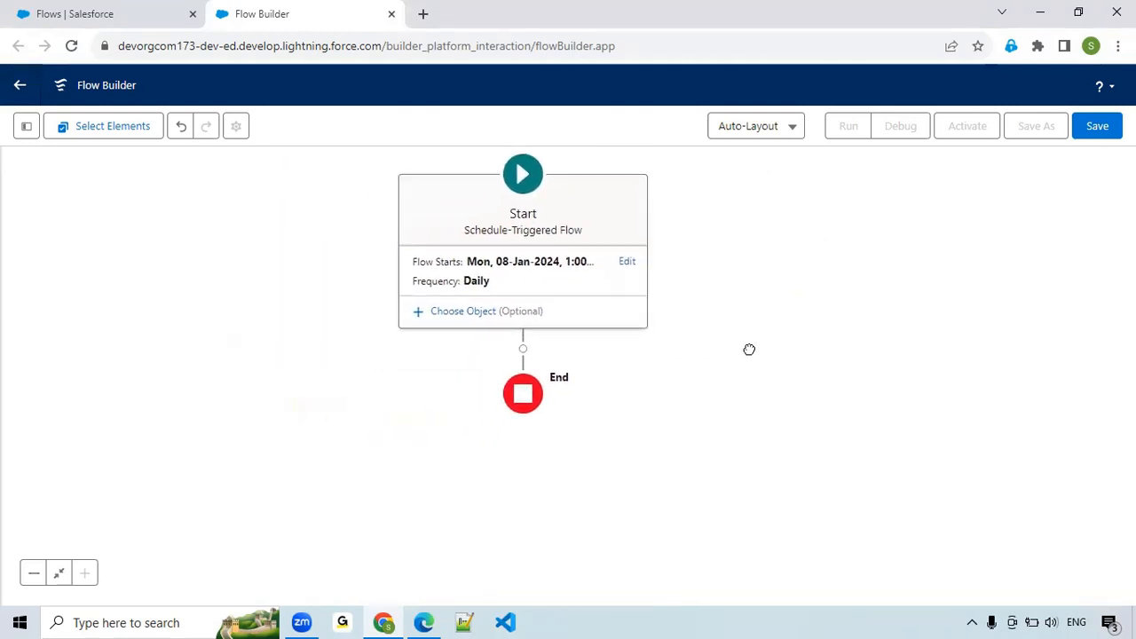
click(522, 355)
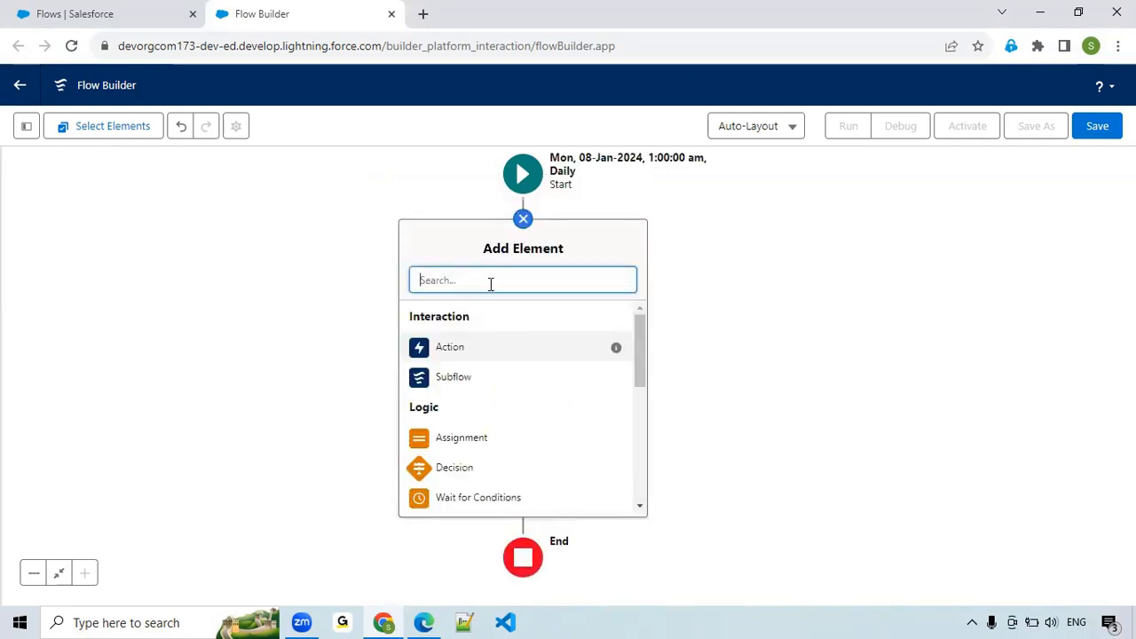
text(get)
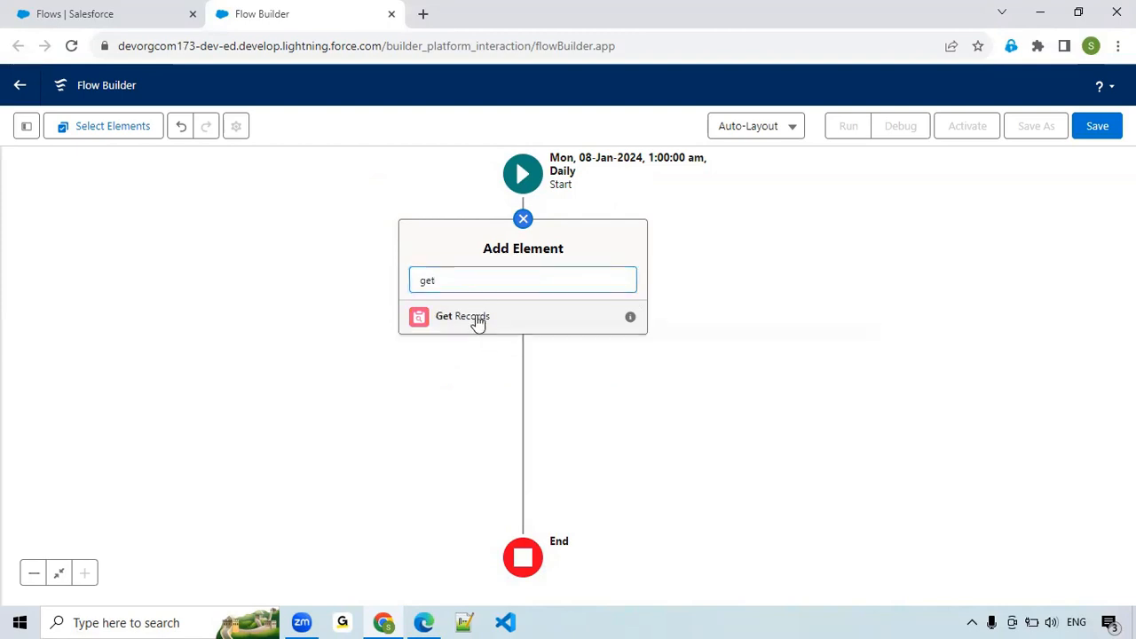
click(475, 317)
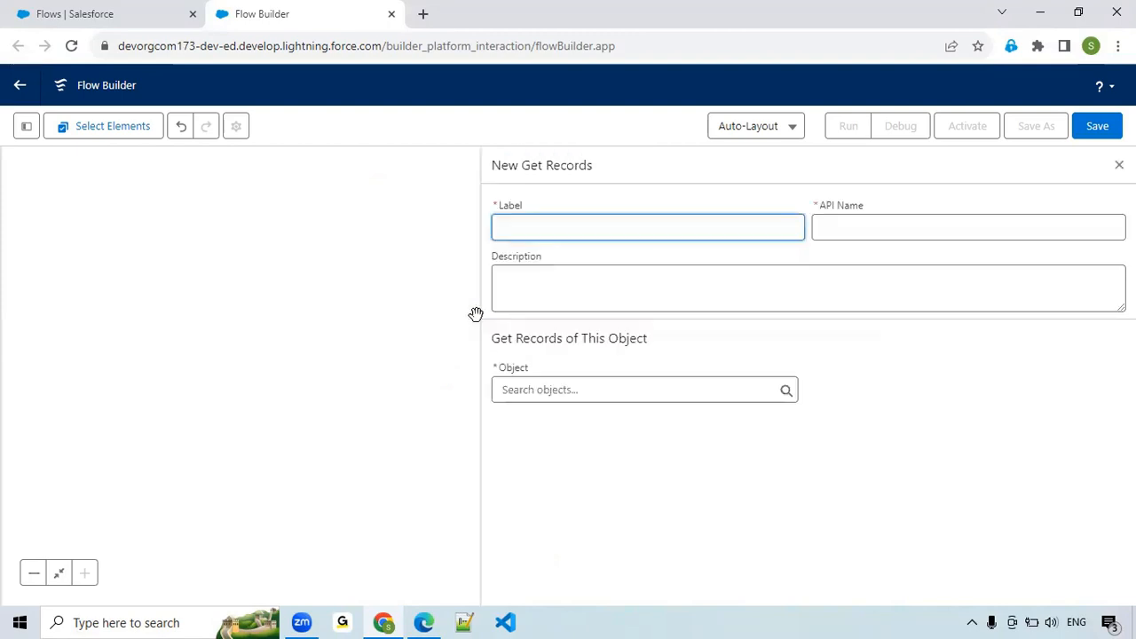
text(Get Overdue Tasks)
click(845, 228)
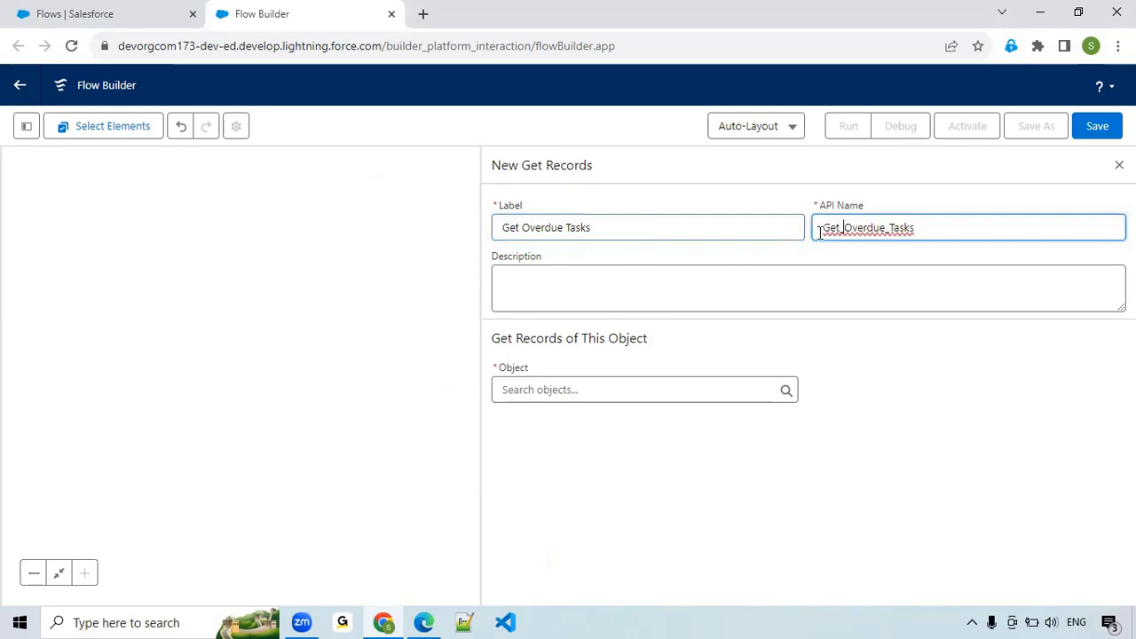
Set Task as the object whose records the element retrieves.
click(544, 396)
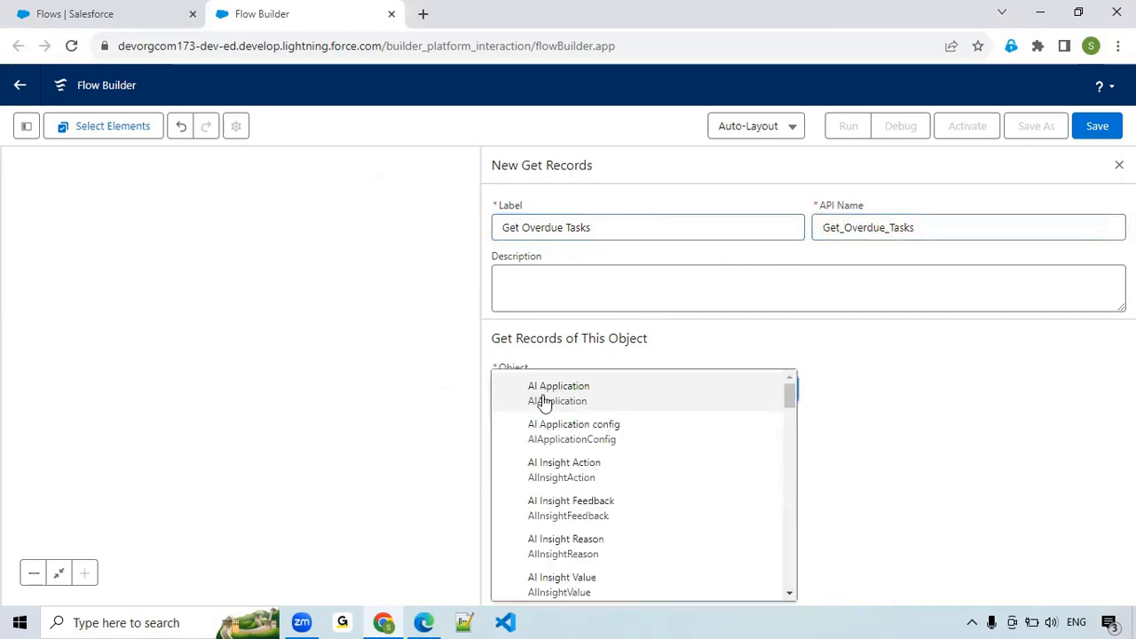
text(as)
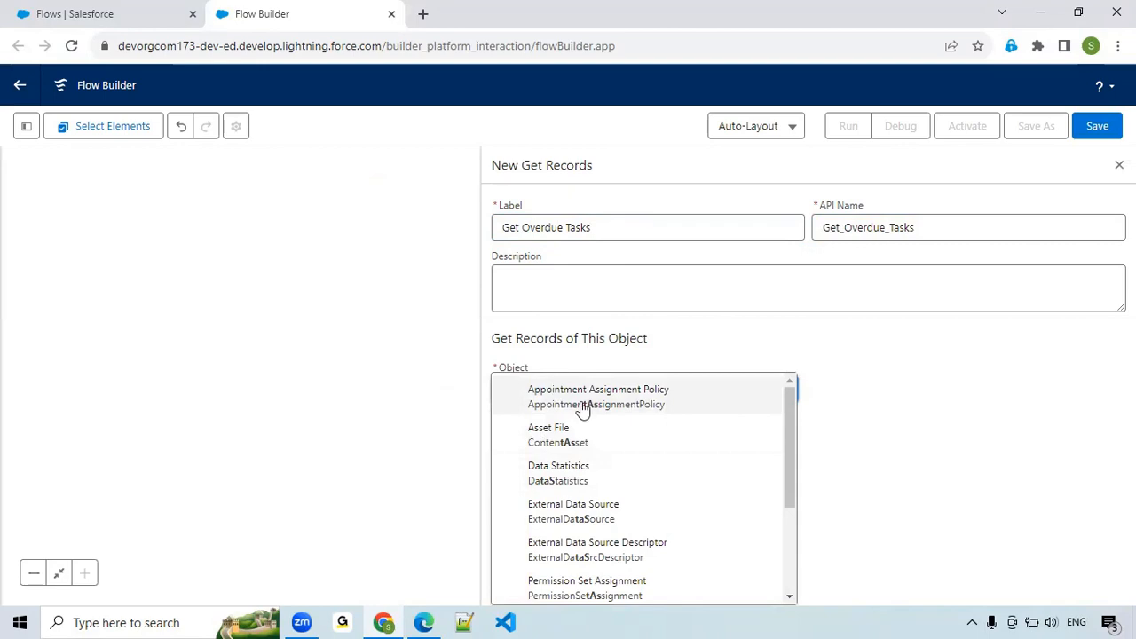
scroll(586, 444, down, 3)
click(584, 467)
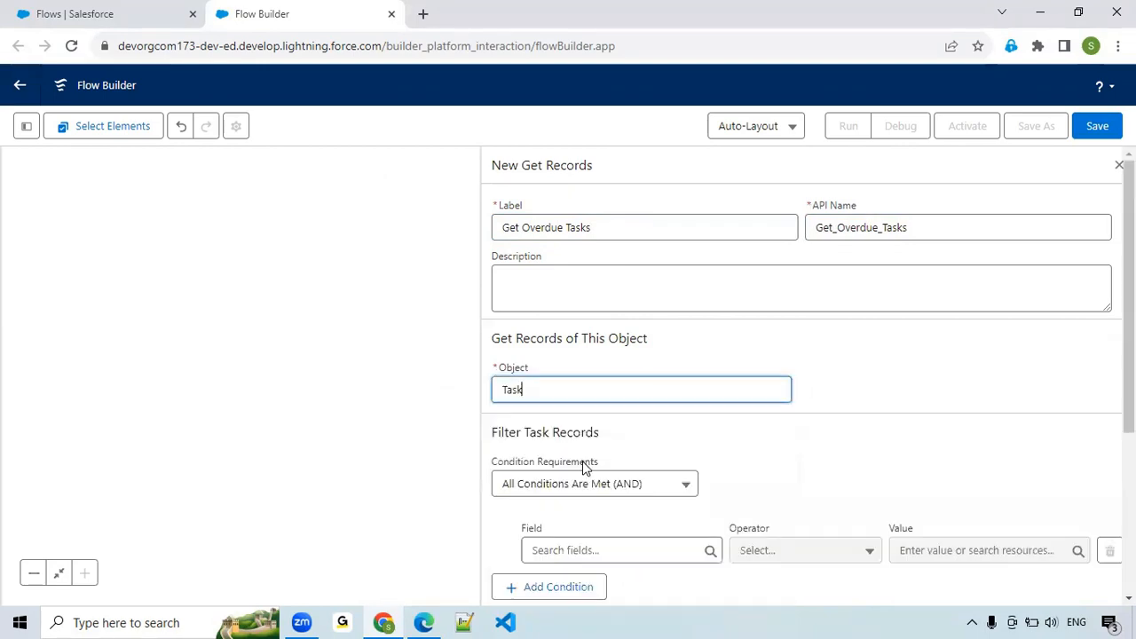
Filter the Task records by the condition Status Does Not Equal Completed.
scroll(627, 465, down, 2)
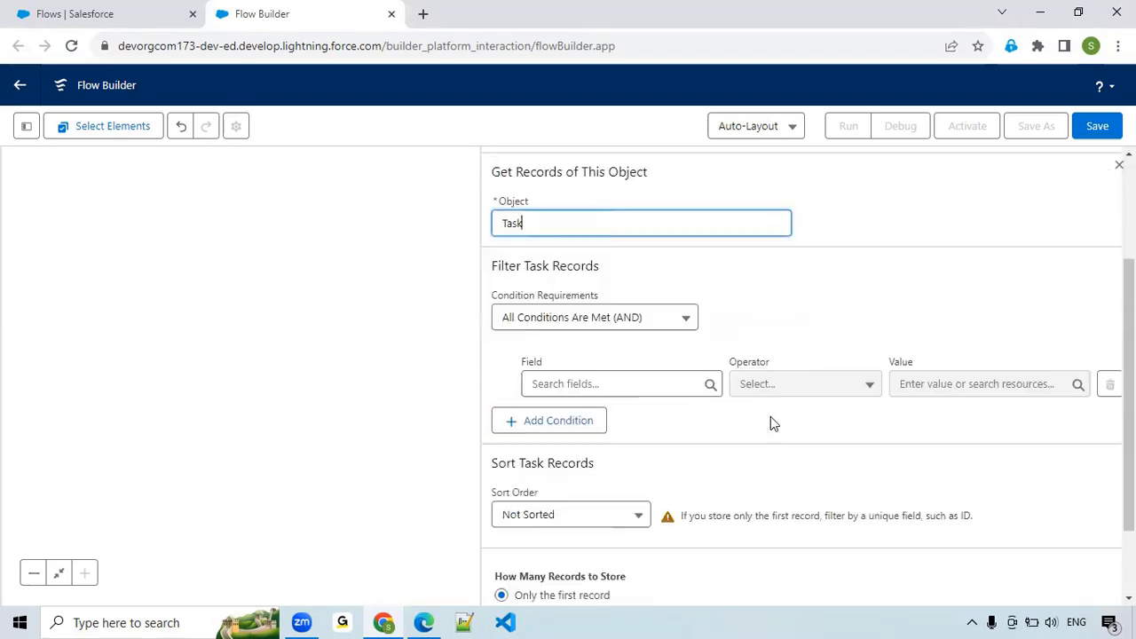
click(627, 382)
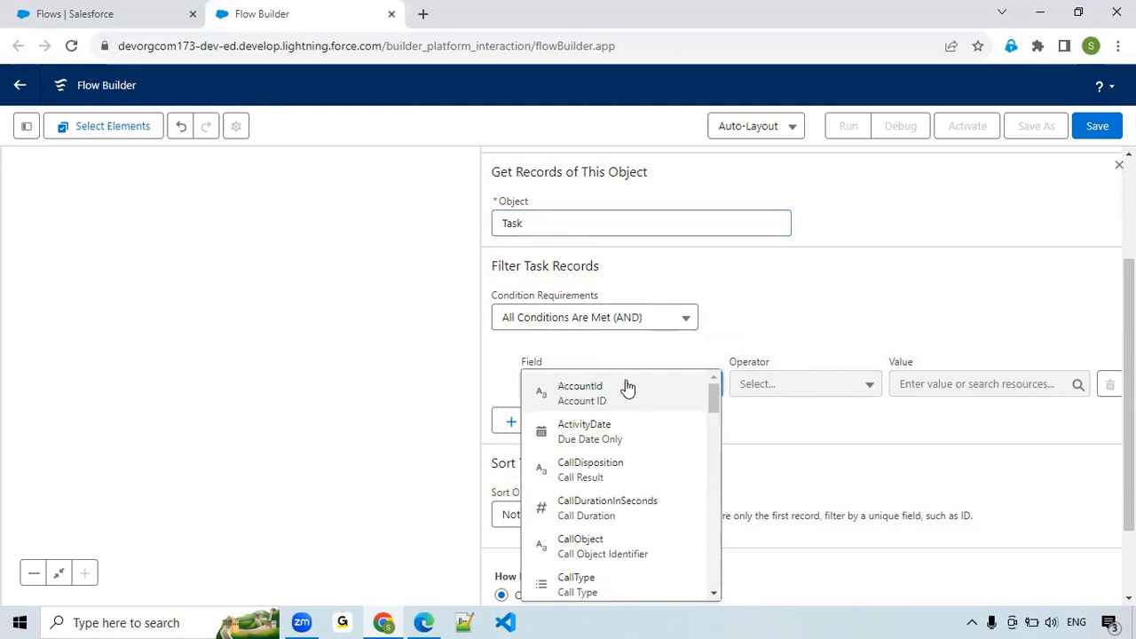
text(tas)
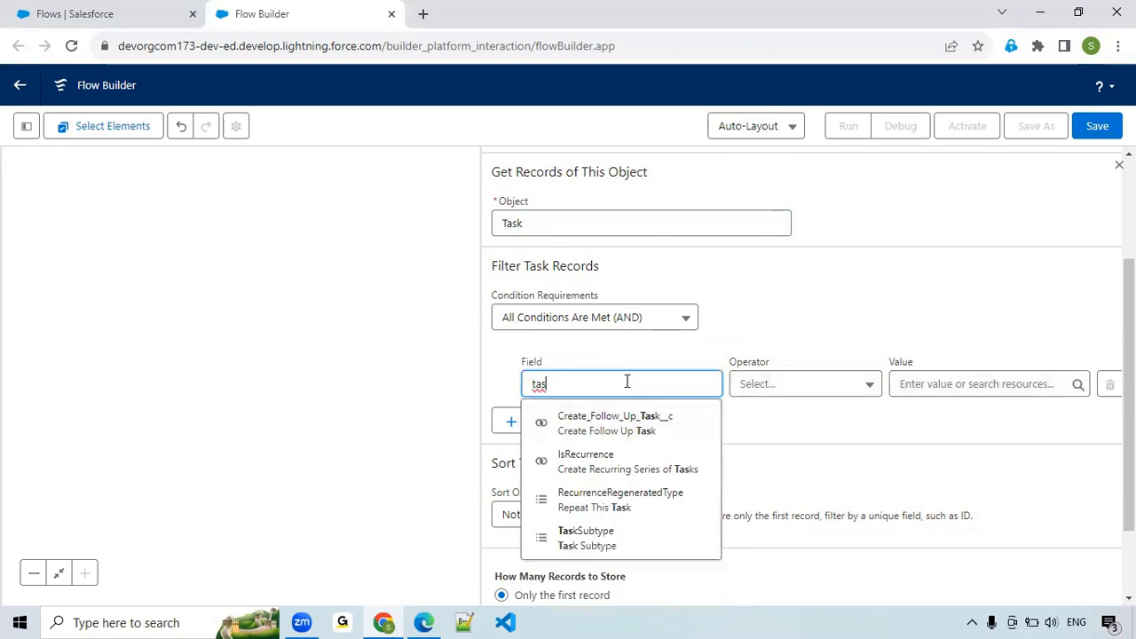
key(BackSpace)
key(BackSpace)
key(BackSpace)
text(stat)
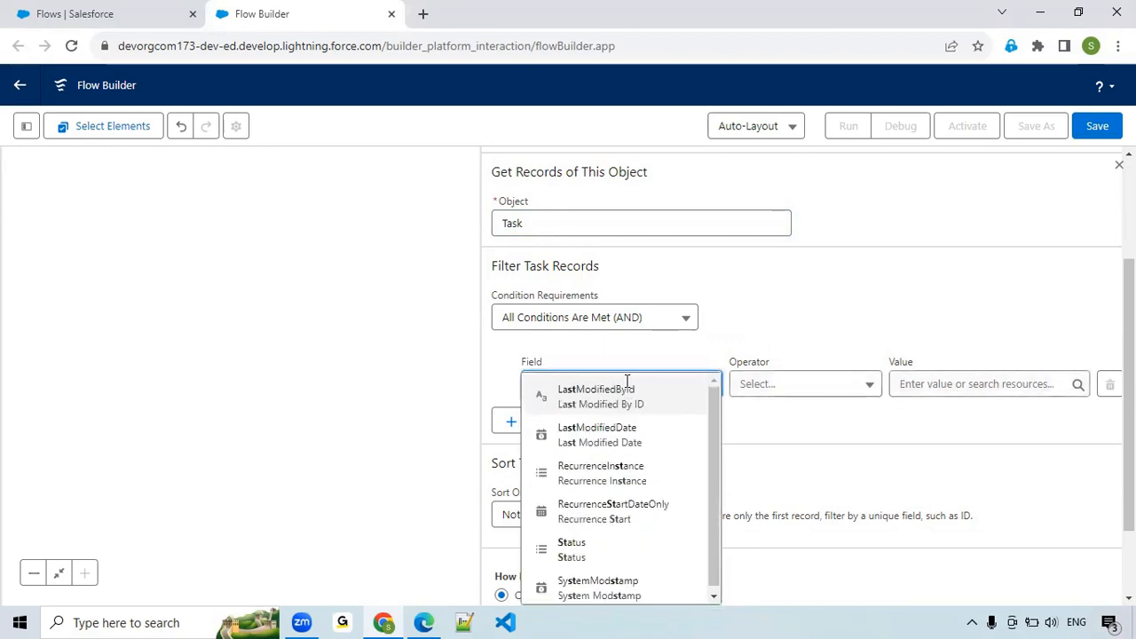
click(611, 417)
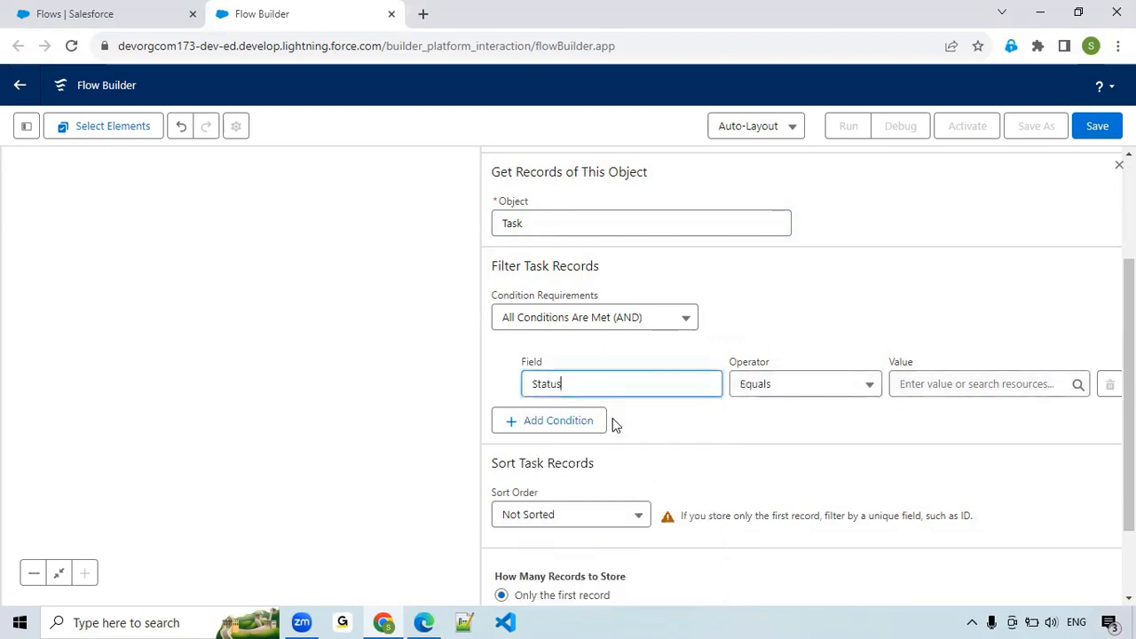
click(817, 389)
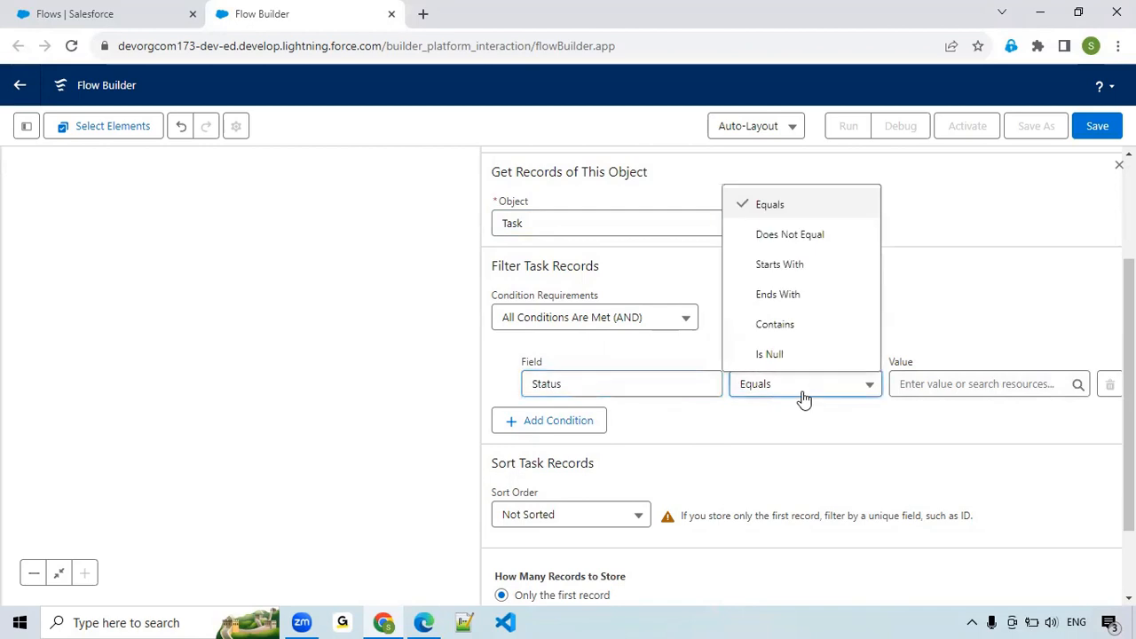
click(813, 231)
click(936, 384)
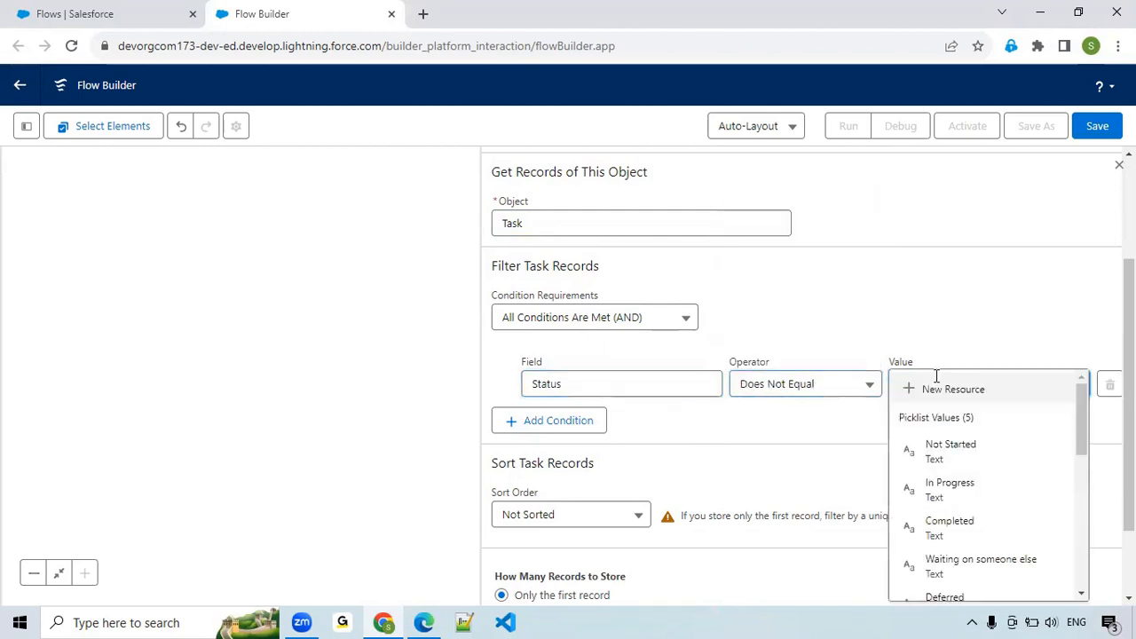
scroll(951, 454, down, 2)
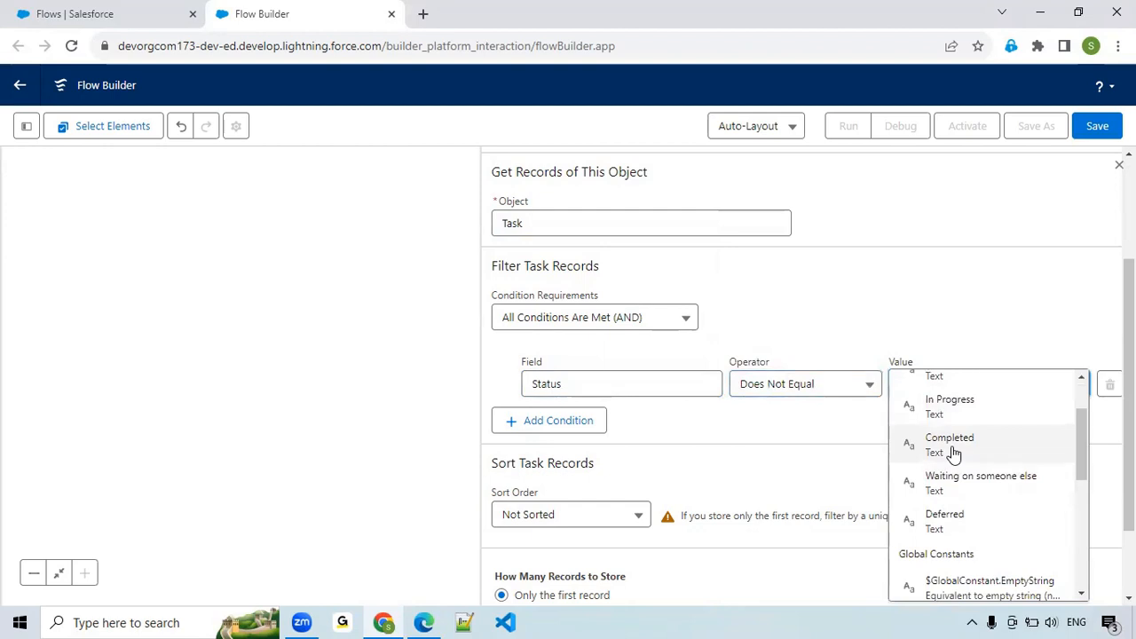
click(953, 449)
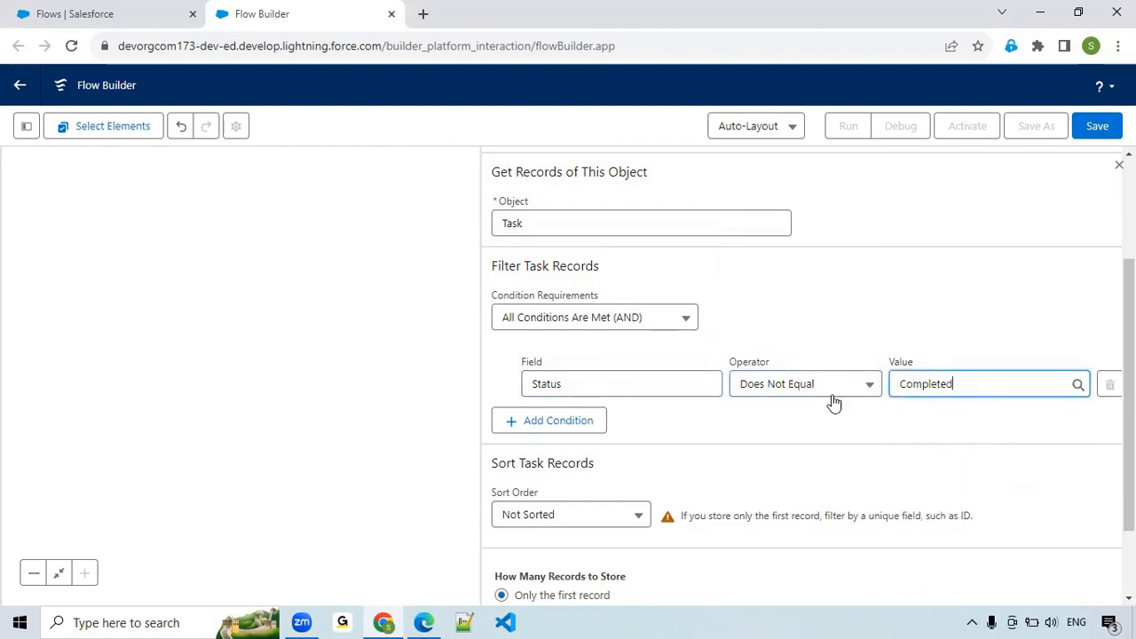
Add a second filter condition on the ActivityDate field with the Equals operator.
click(572, 423)
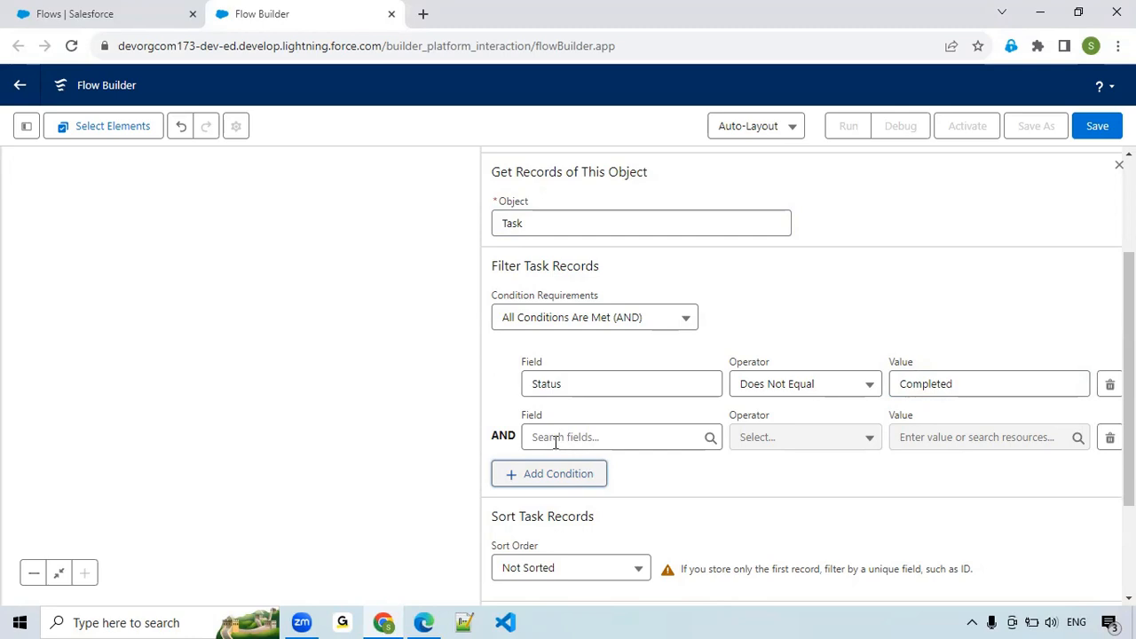
click(556, 441)
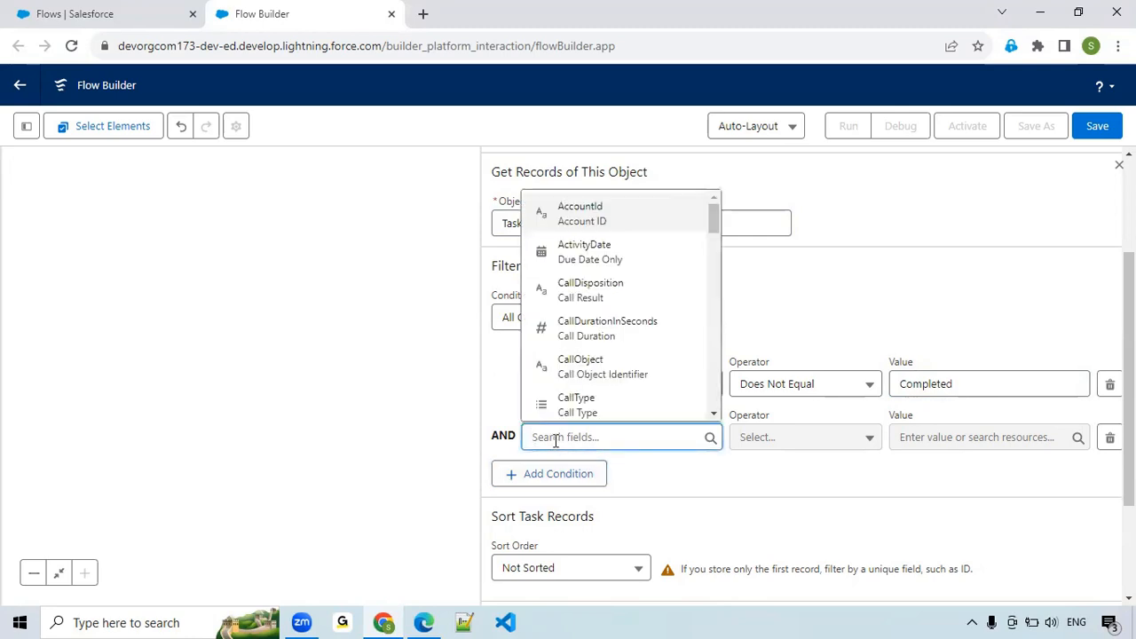
text(due)
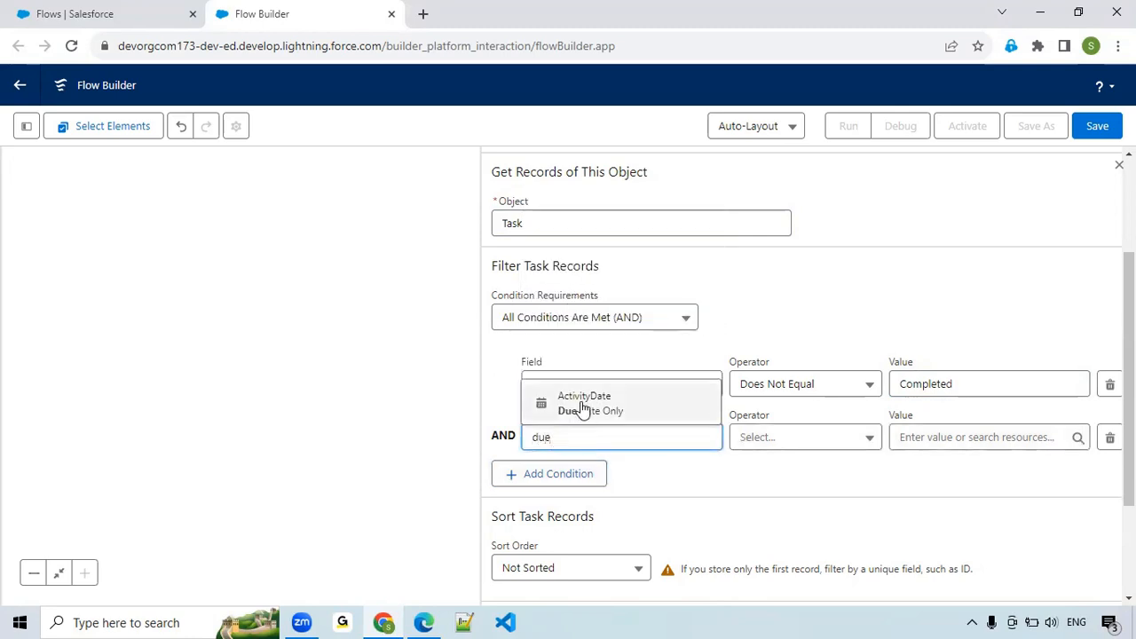
click(583, 404)
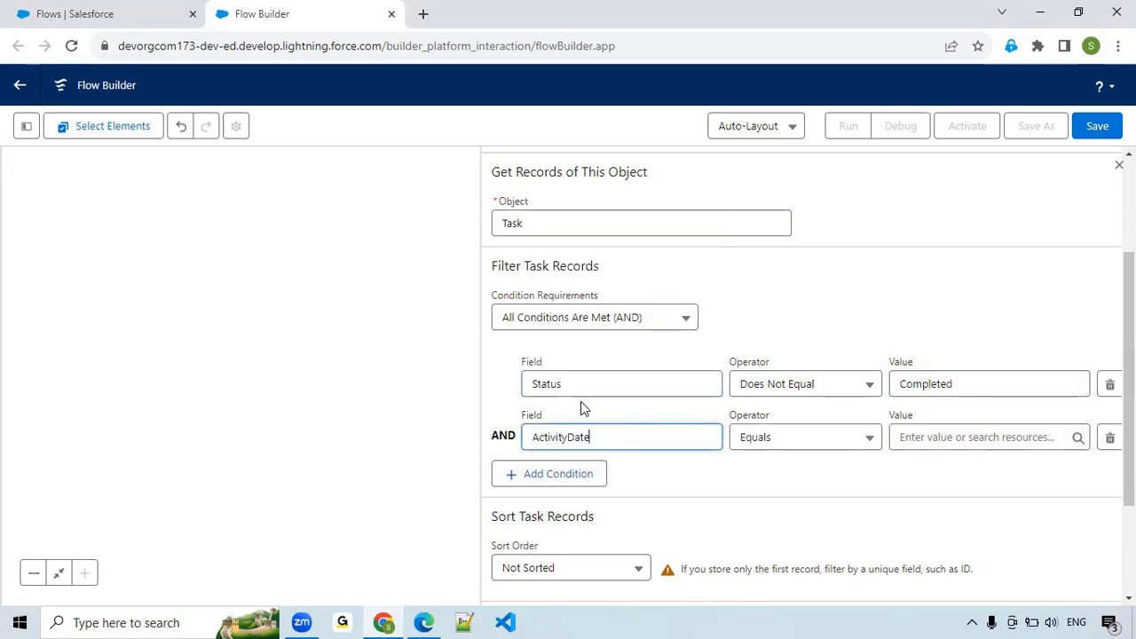
click(794, 441)
click(794, 449)
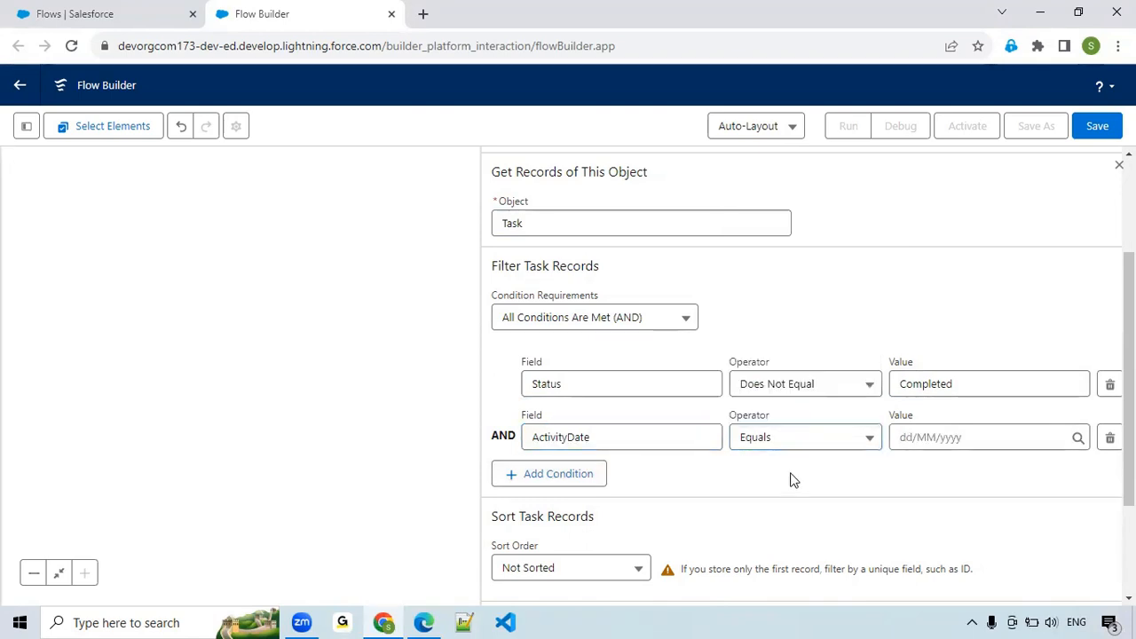
Start a new resource of type Formula for the value of the ActivityDate condition.
click(975, 433)
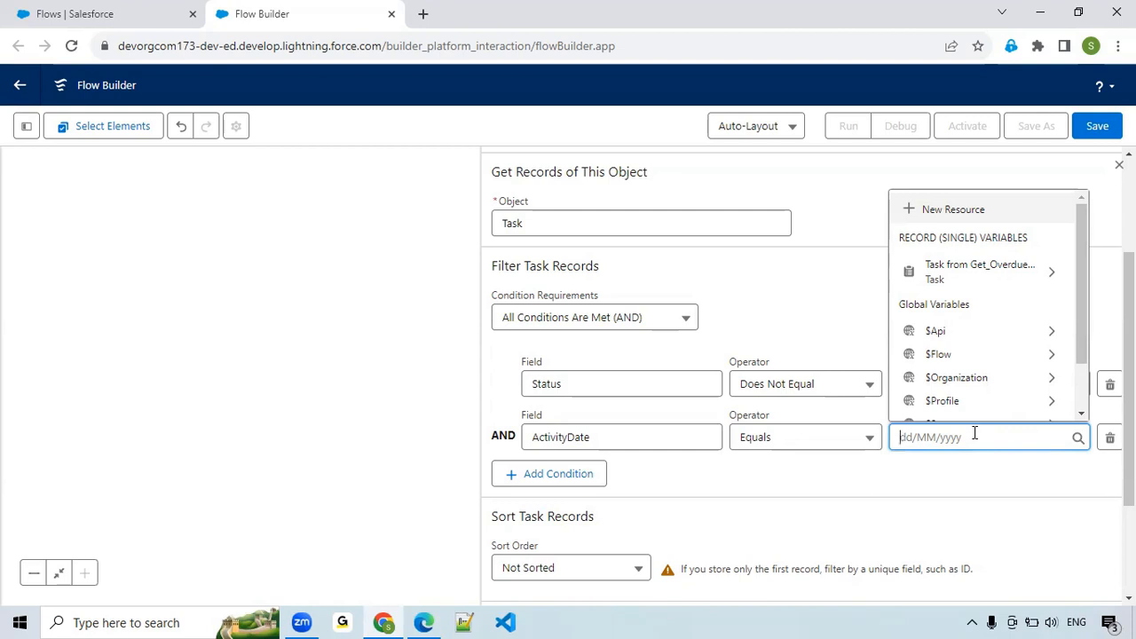
click(930, 213)
click(317, 264)
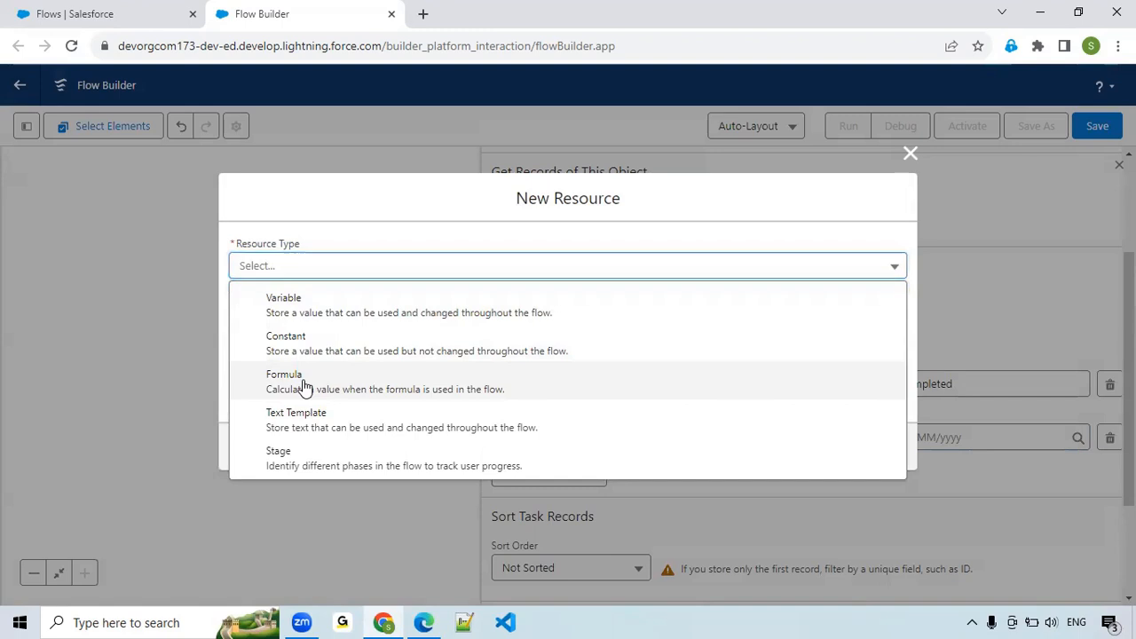
click(303, 387)
Give the formula resource the API name for_DYesterdayDate.
click(306, 267)
text(for_D)
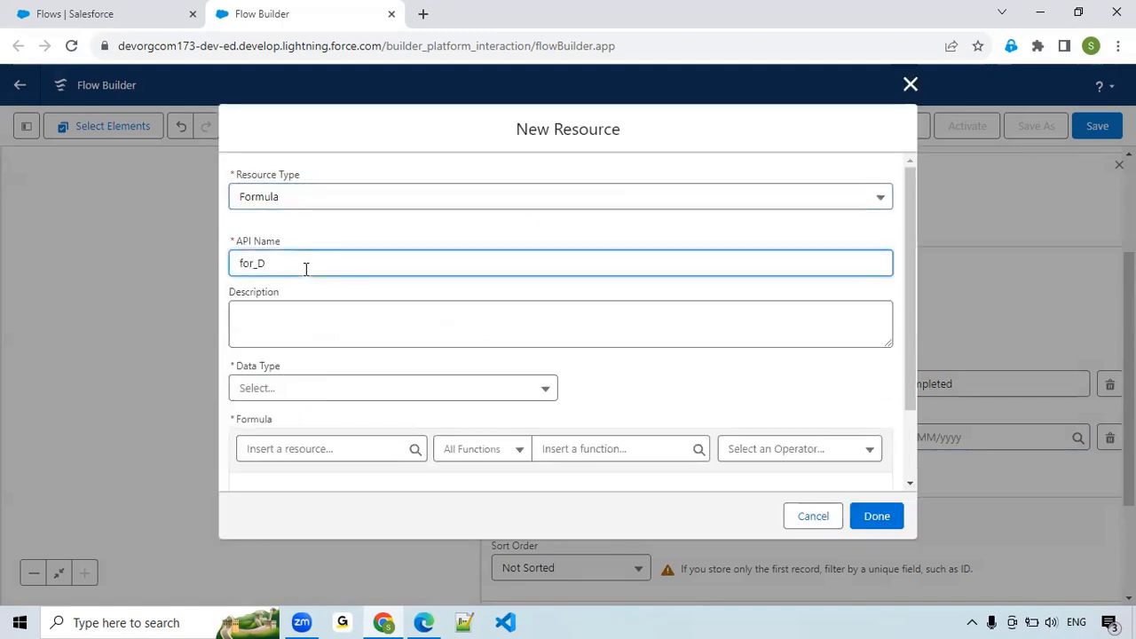
text(Y)
text(est)
text(erDa)
text(ata)
key(BackSpace)
key(BackSpace)
key(BackSpace)
key(BackSpace)
key(BackSpace)
text(dayDate)
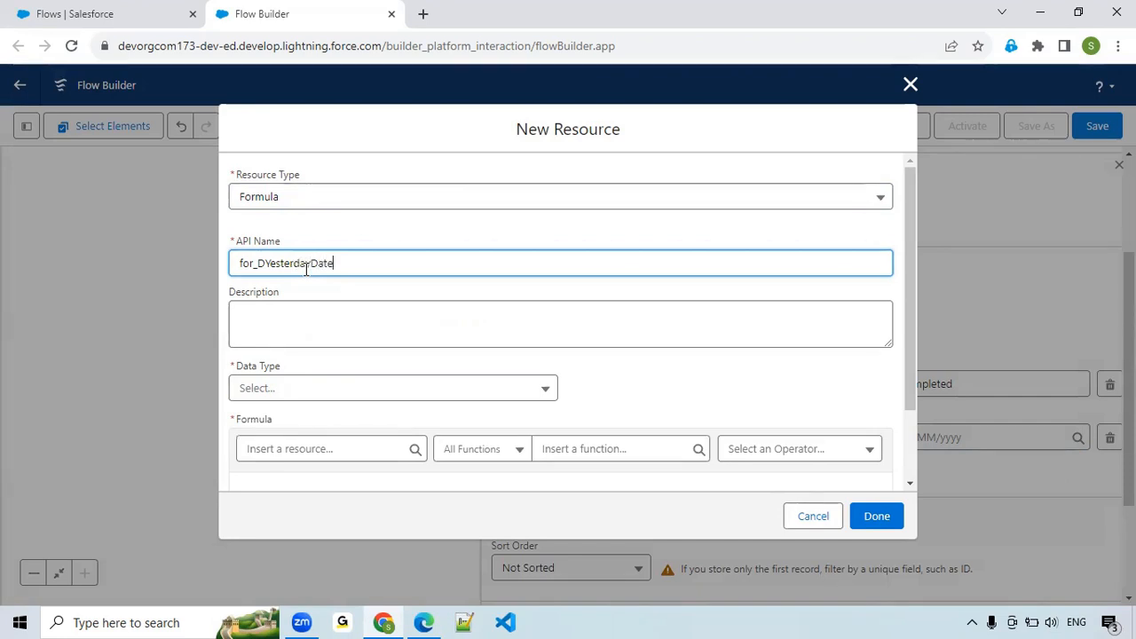
scroll(323, 351, down, 1)
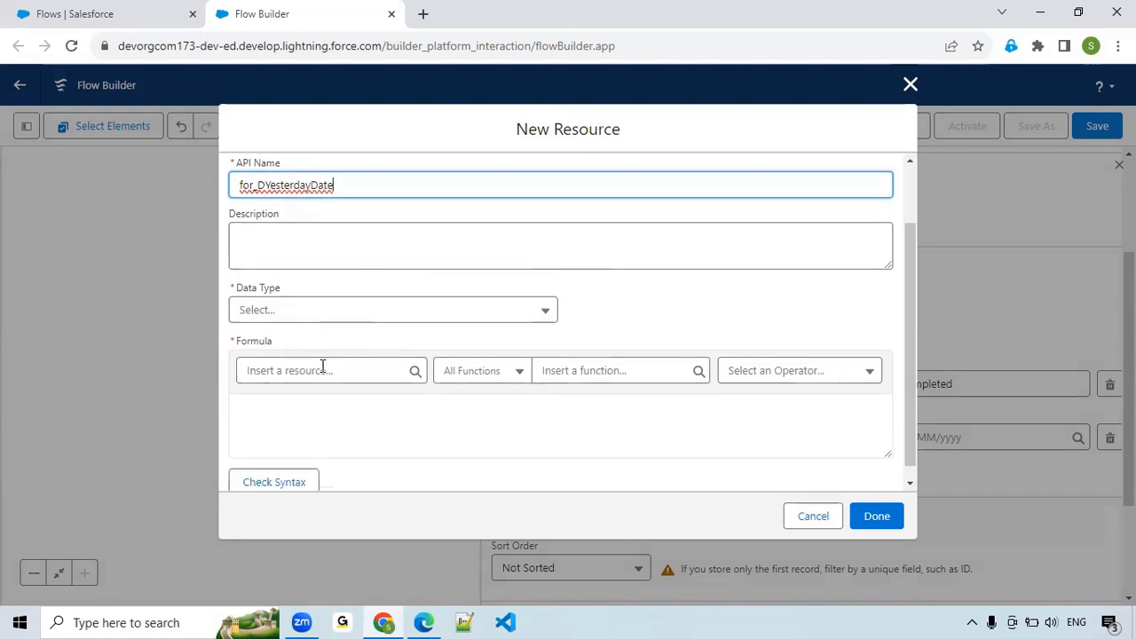
Define the formula resource as a Date with the expression TODAY()-1, check its syntax and save it.
click(319, 311)
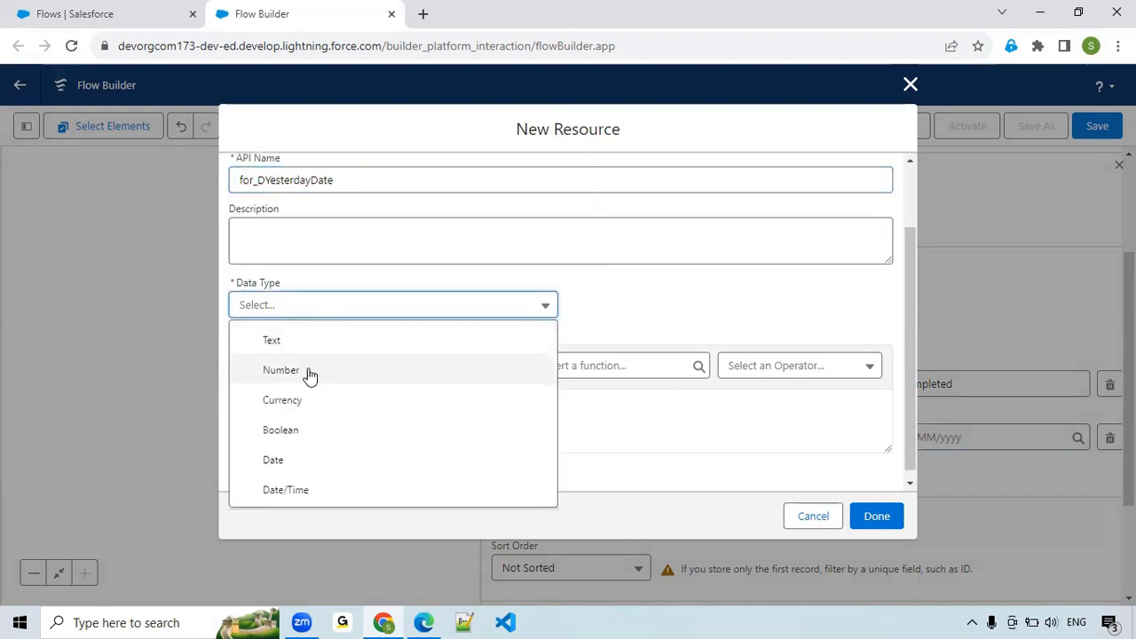
click(285, 468)
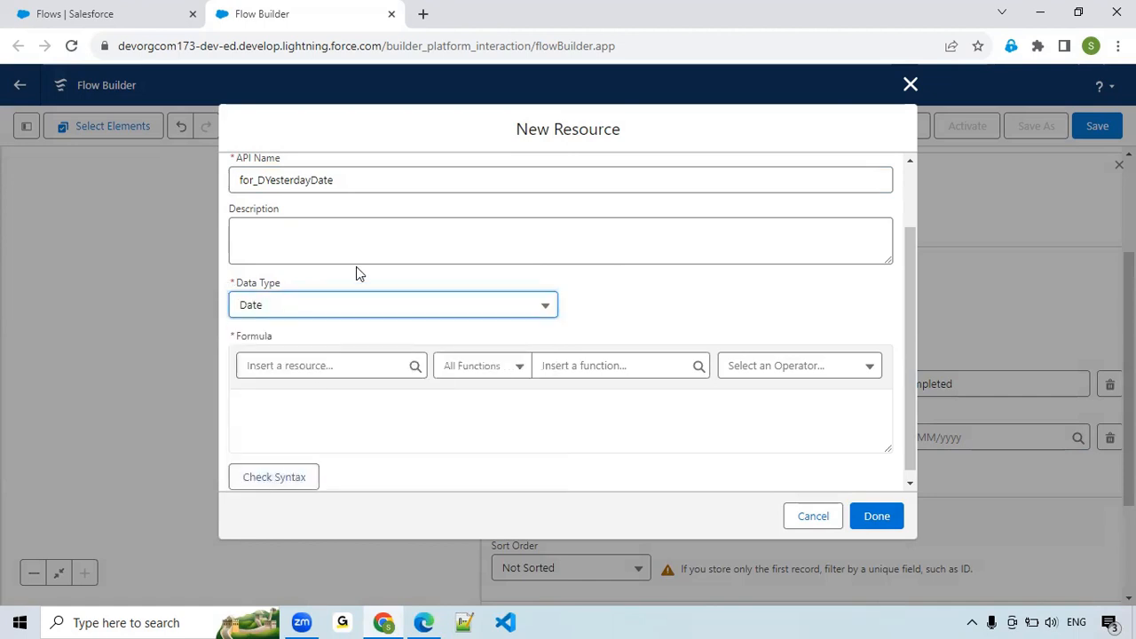
click(317, 404)
click(573, 364)
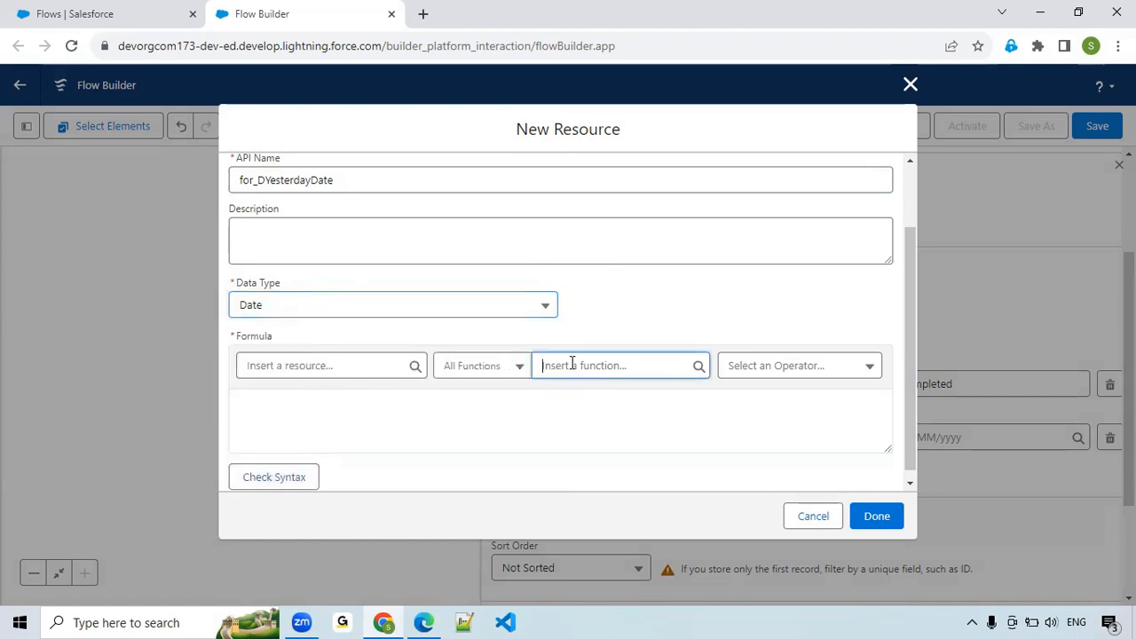
text(toda)
text(y)
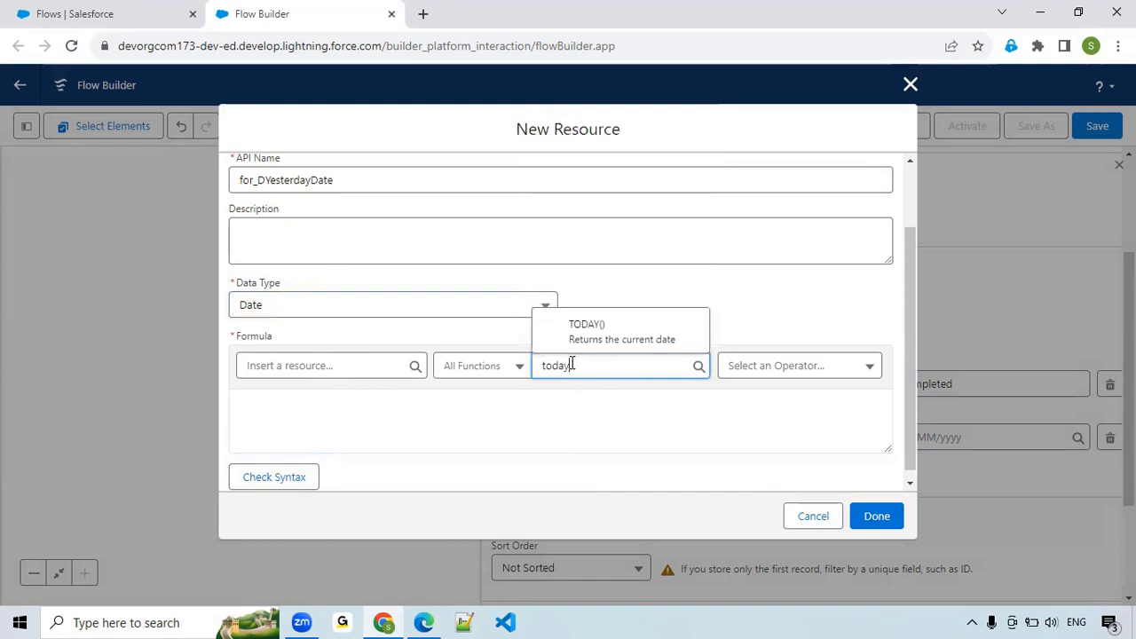
click(588, 336)
click(315, 413)
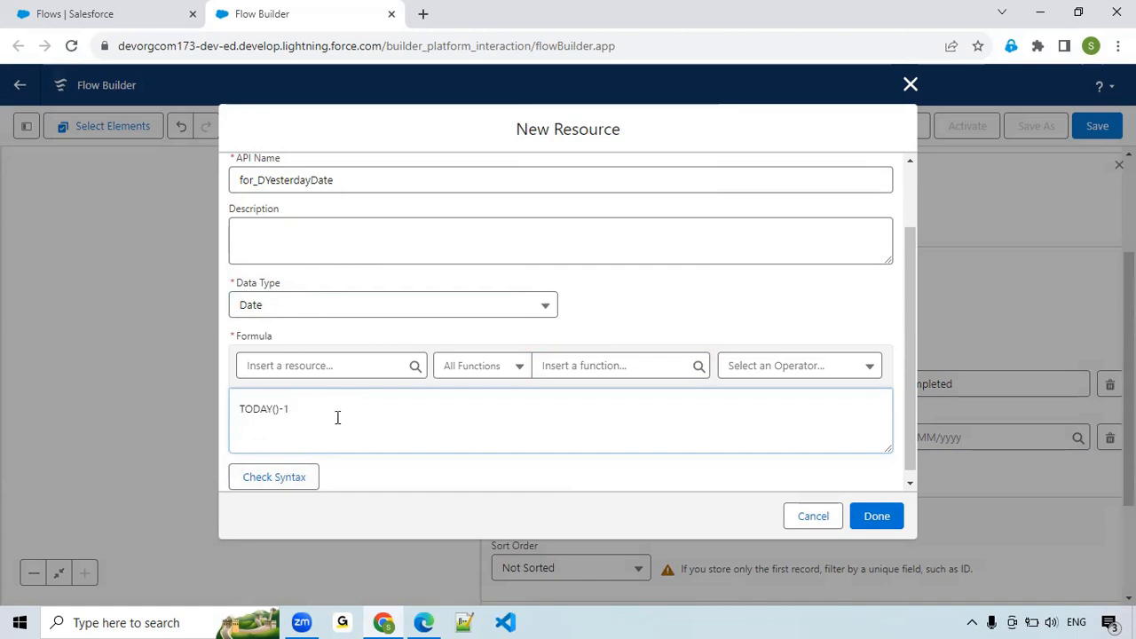
click(283, 479)
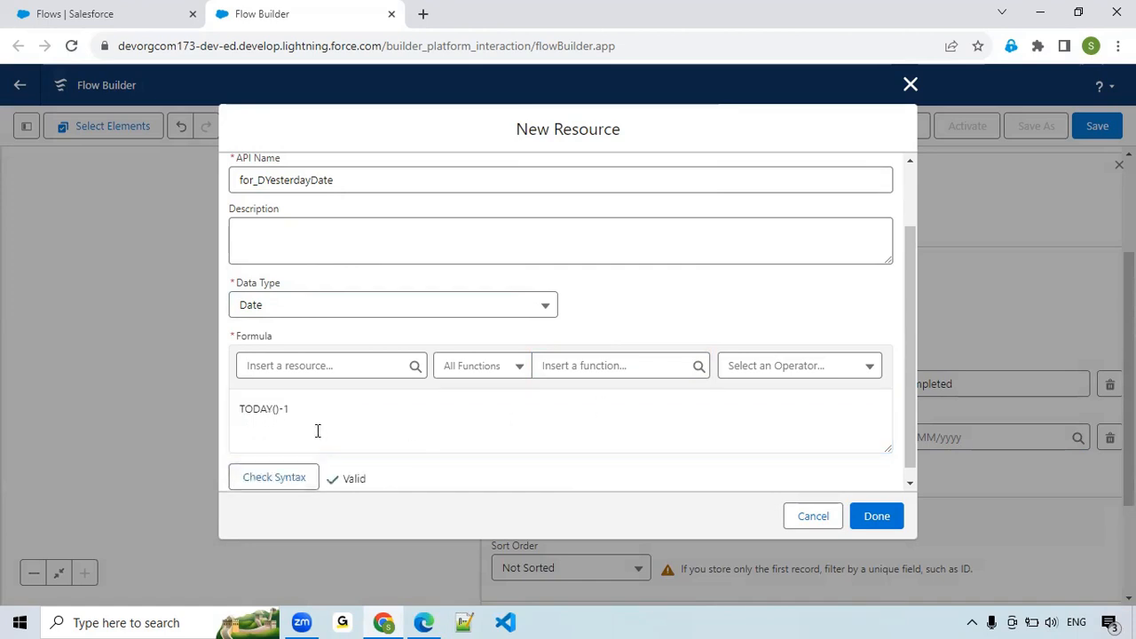
click(873, 525)
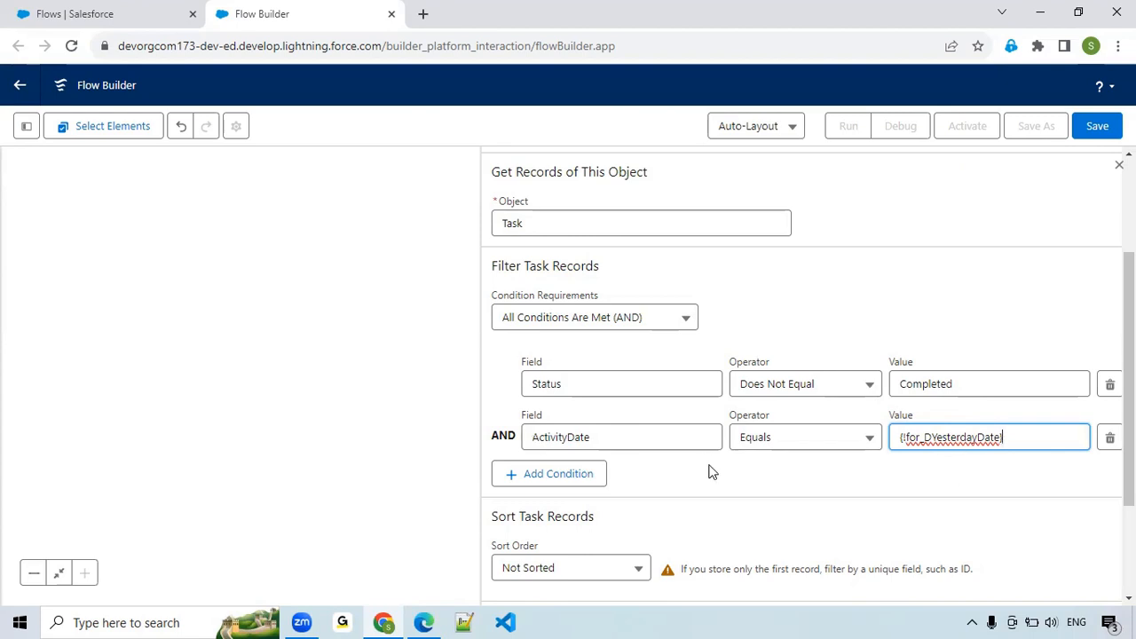
Make the Get Records element store all matching Task records and close its settings.
scroll(710, 470, down, 2)
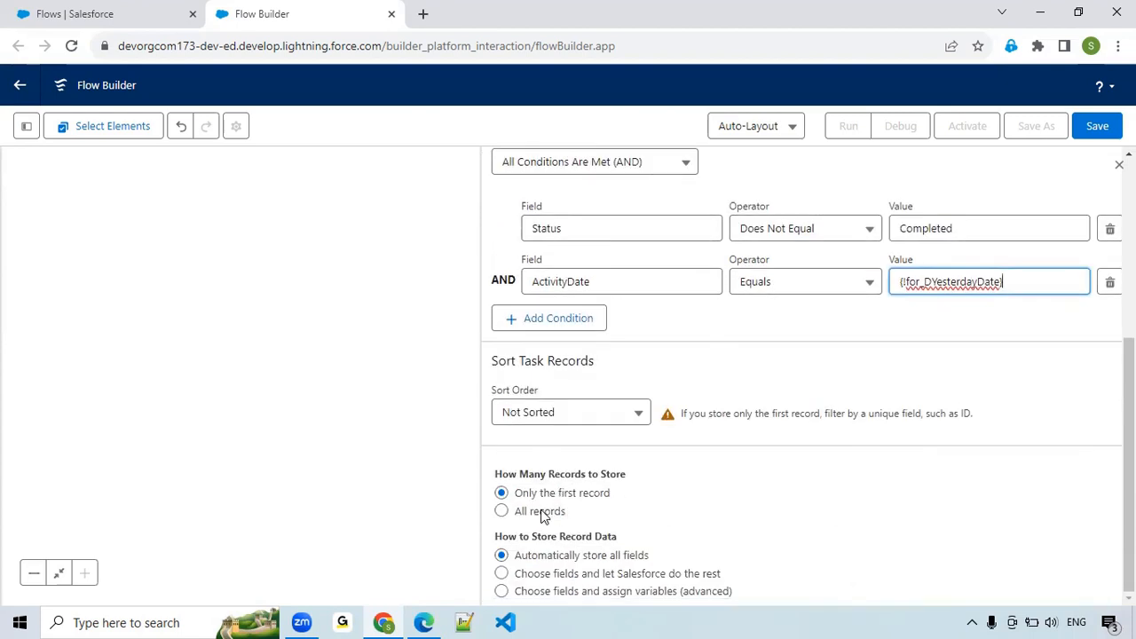
click(502, 511)
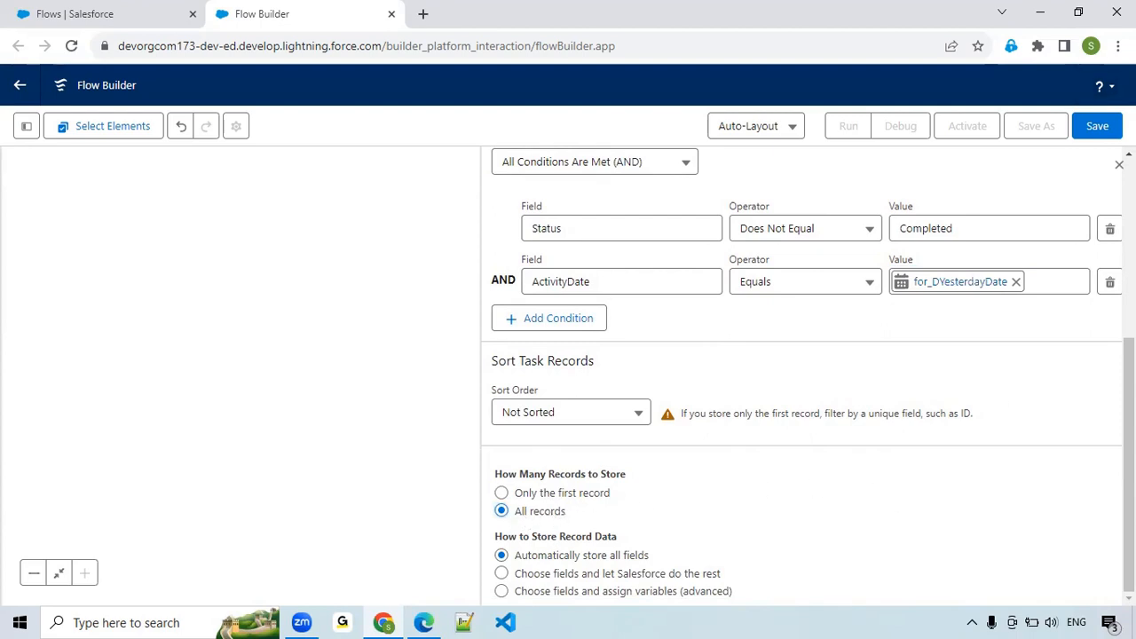
click(1119, 164)
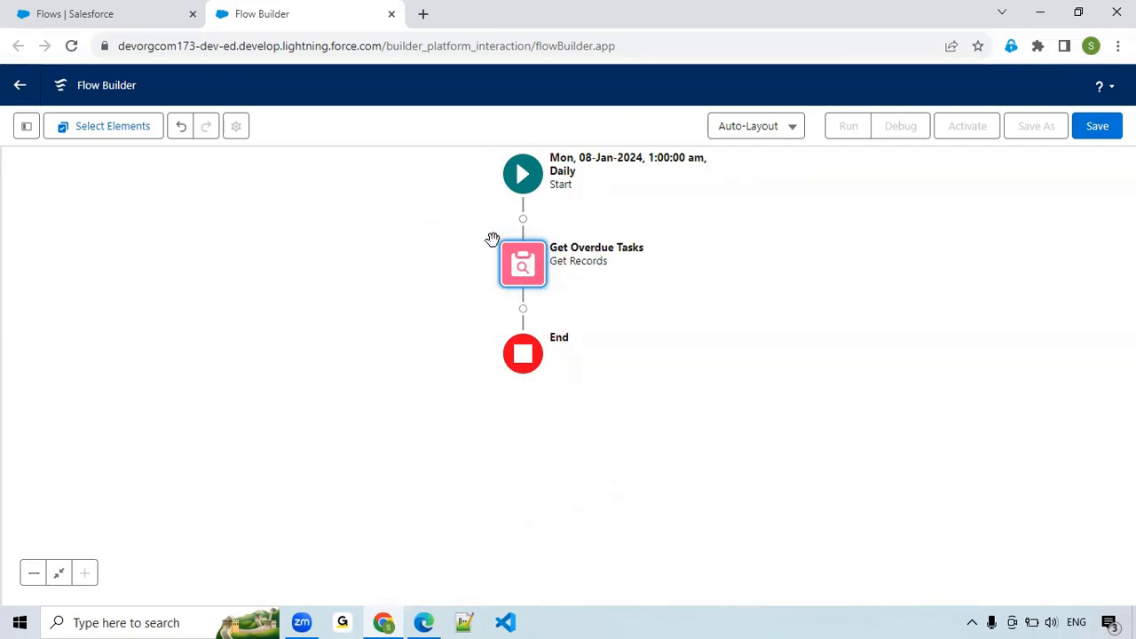
Add a Loop element after Get Overdue Tasks and label it Loop of Each Task.
click(523, 309)
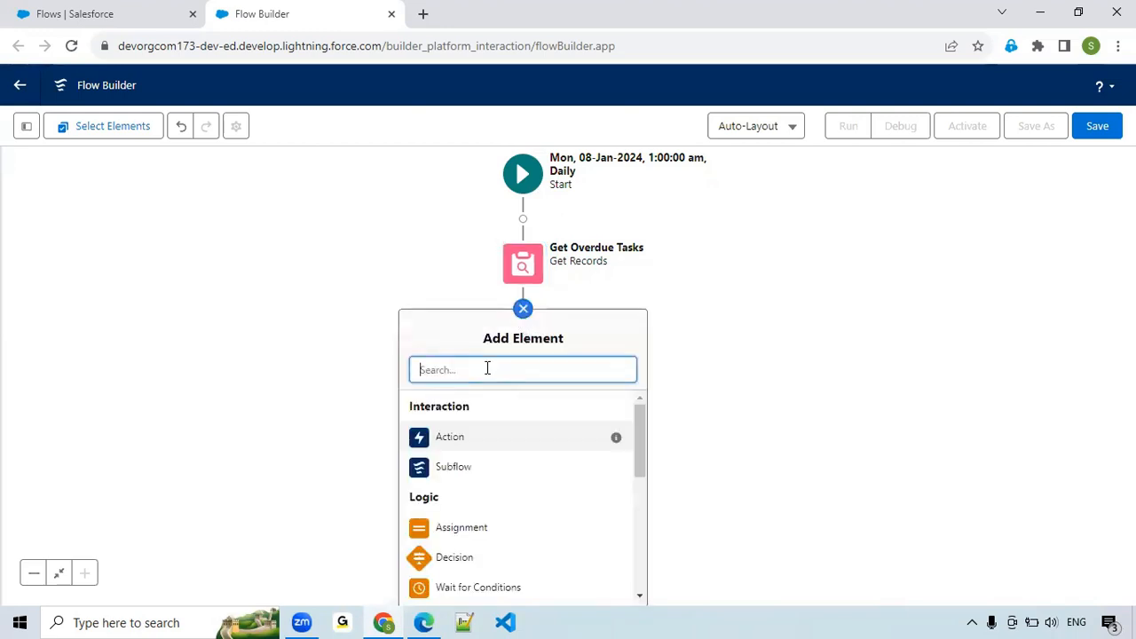
text(loo)
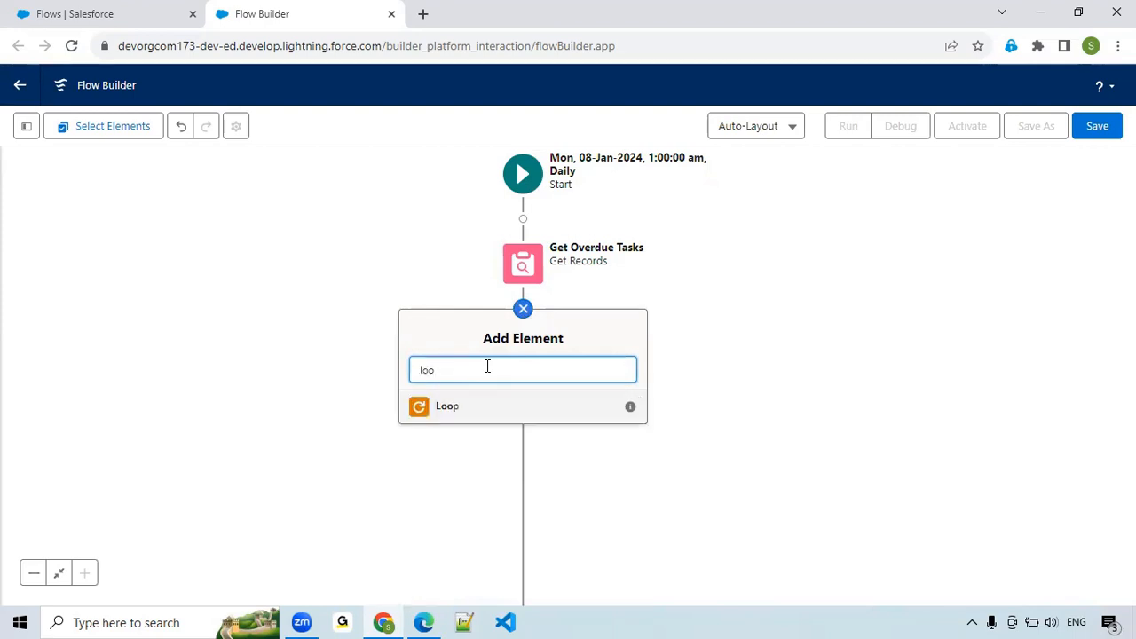
click(466, 411)
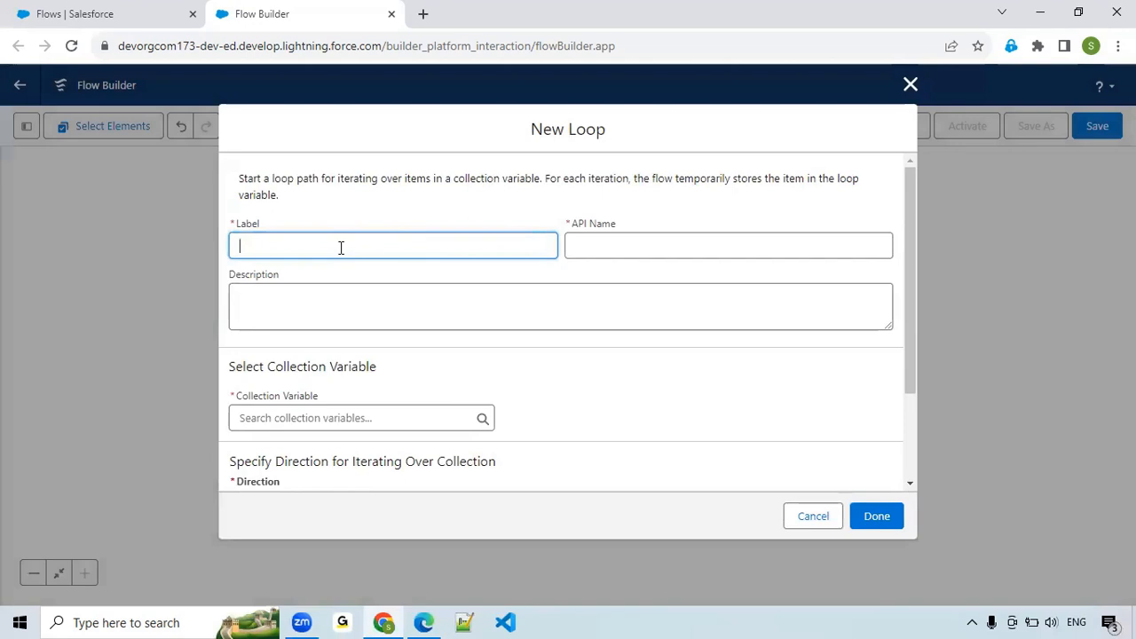
text(Ea)
text(ch Task)
text(loop)
key(BackSpace)
key(BackSpace)
key(BackSpace)
key(BackSpace)
text(Loop of)
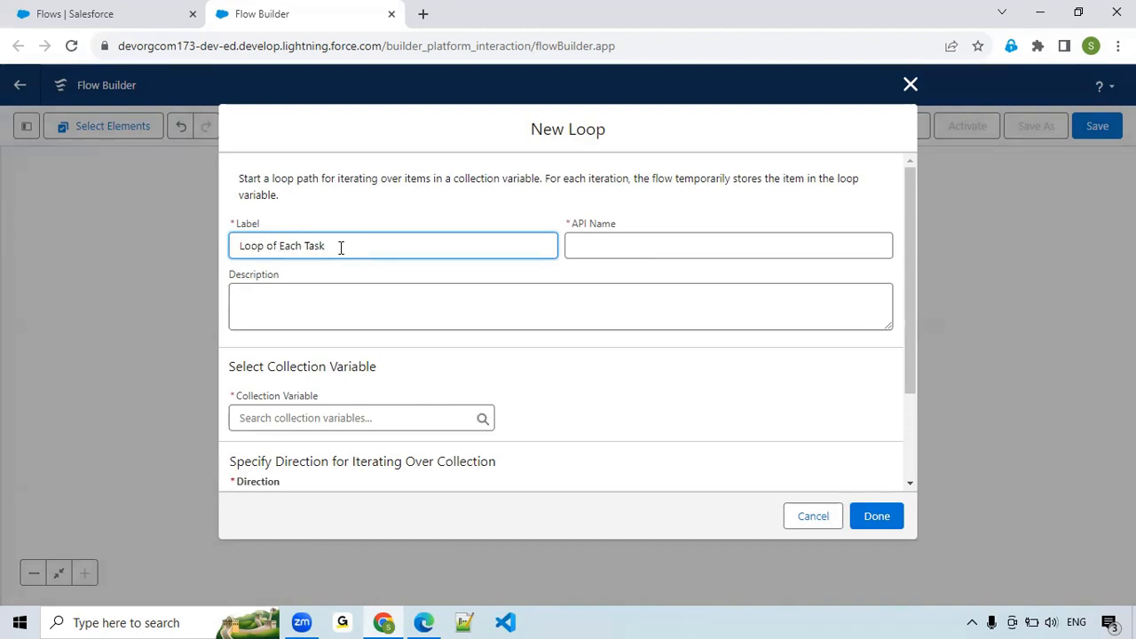
click(405, 319)
Set the loop's collection variable to Tasks from Get_Overdue_Tasks and save the loop.
click(343, 418)
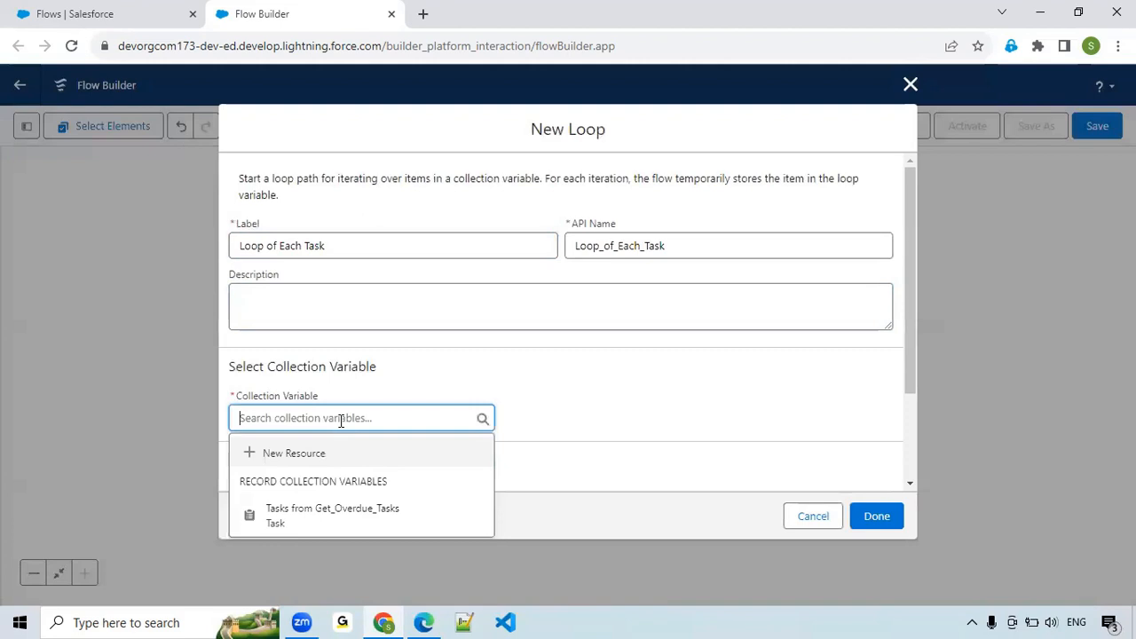
click(374, 526)
scroll(624, 361, down, 2)
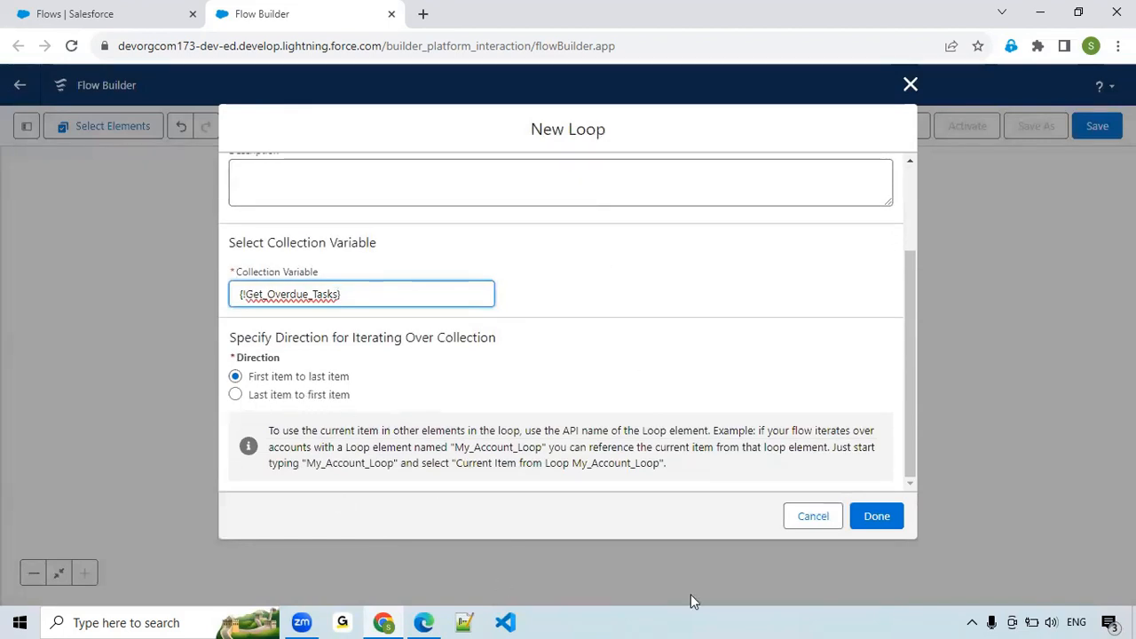
click(879, 516)
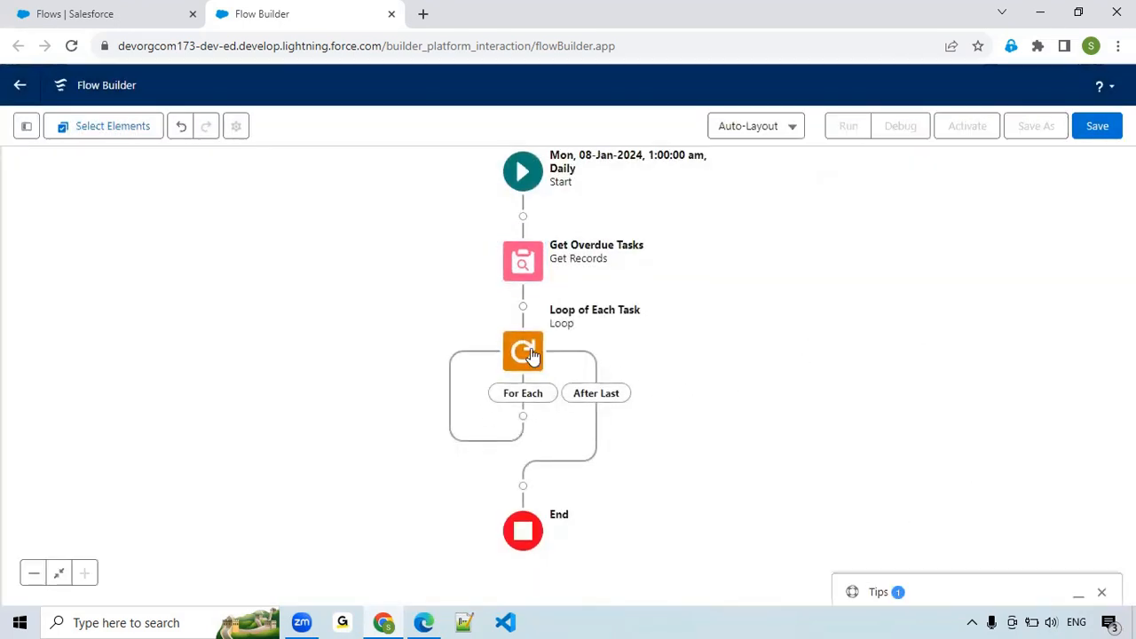
Add an Assignment element on the loop's For Each path, labelled Status Mark as a Completed.
click(524, 420)
text(Ass)
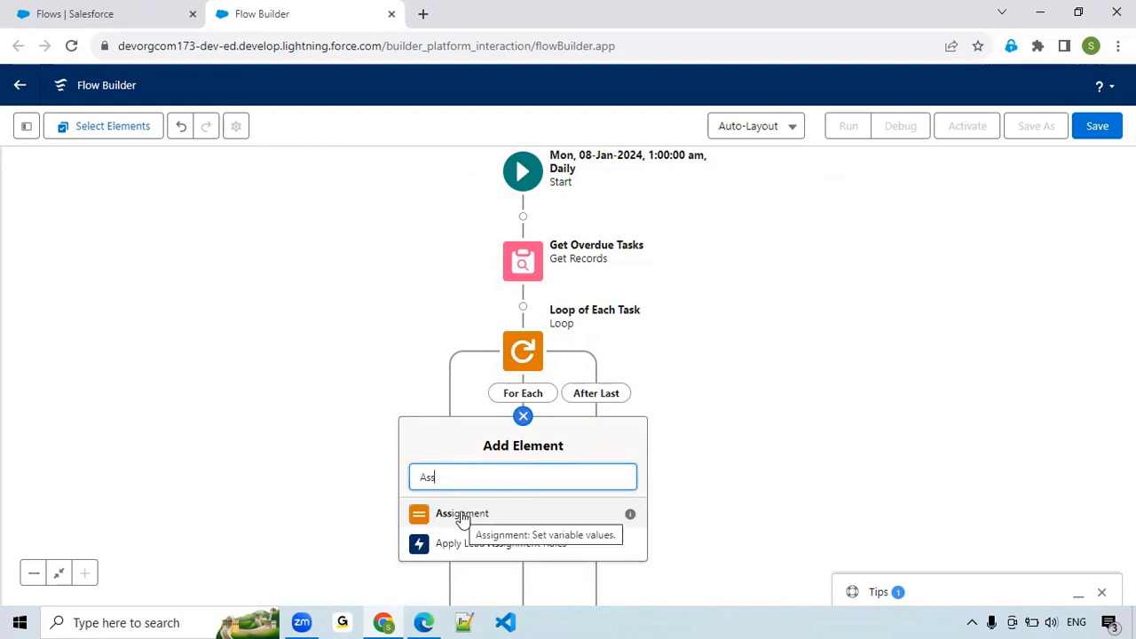
click(461, 515)
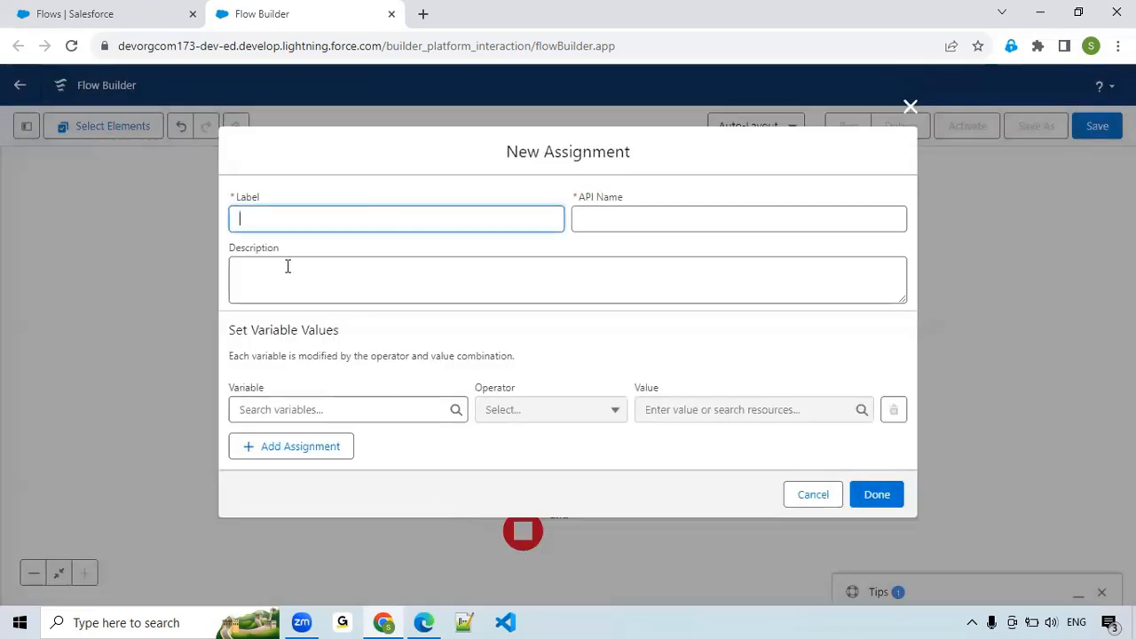
text(M)
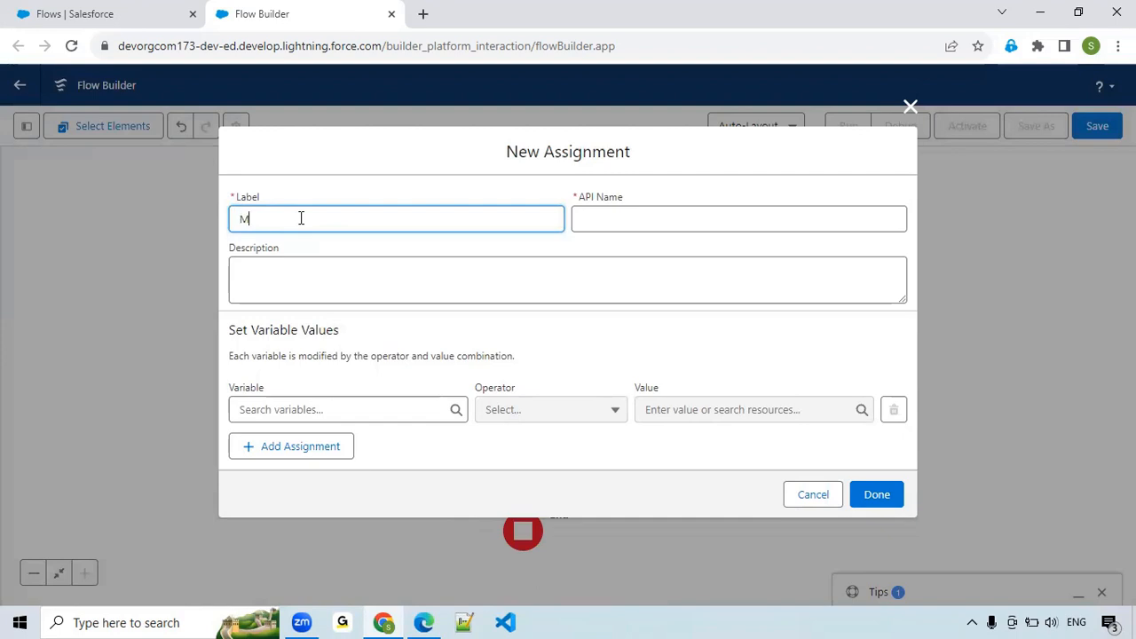
text(ark as a Completed)
click(238, 219)
text(Status)
click(398, 291)
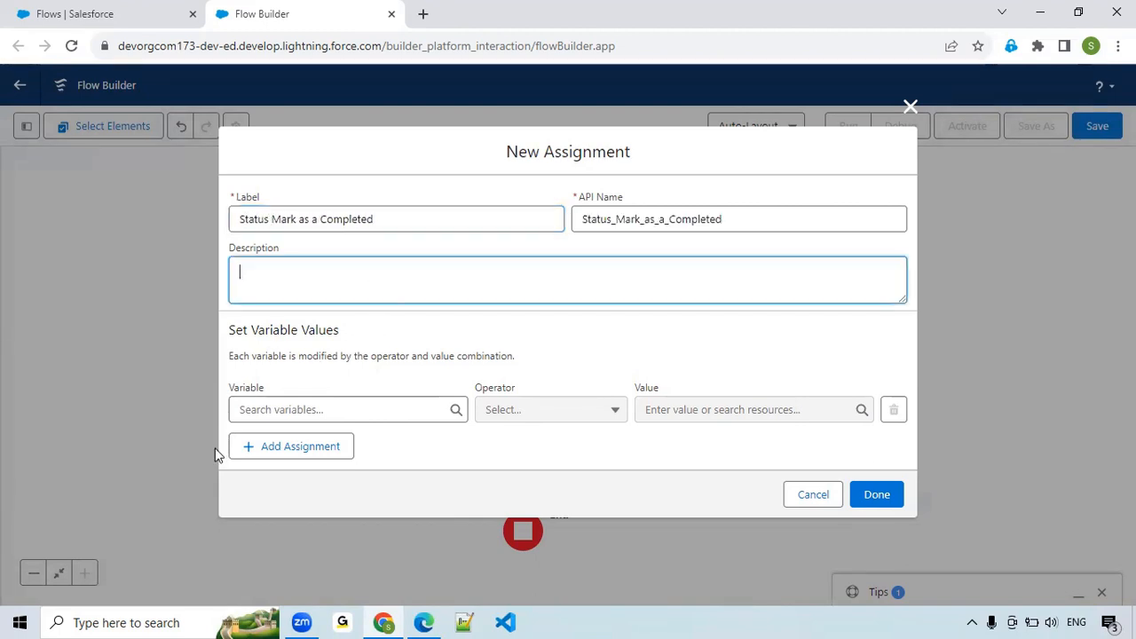
Assign the value Completed to the Status field of the current item from the loop.
click(315, 407)
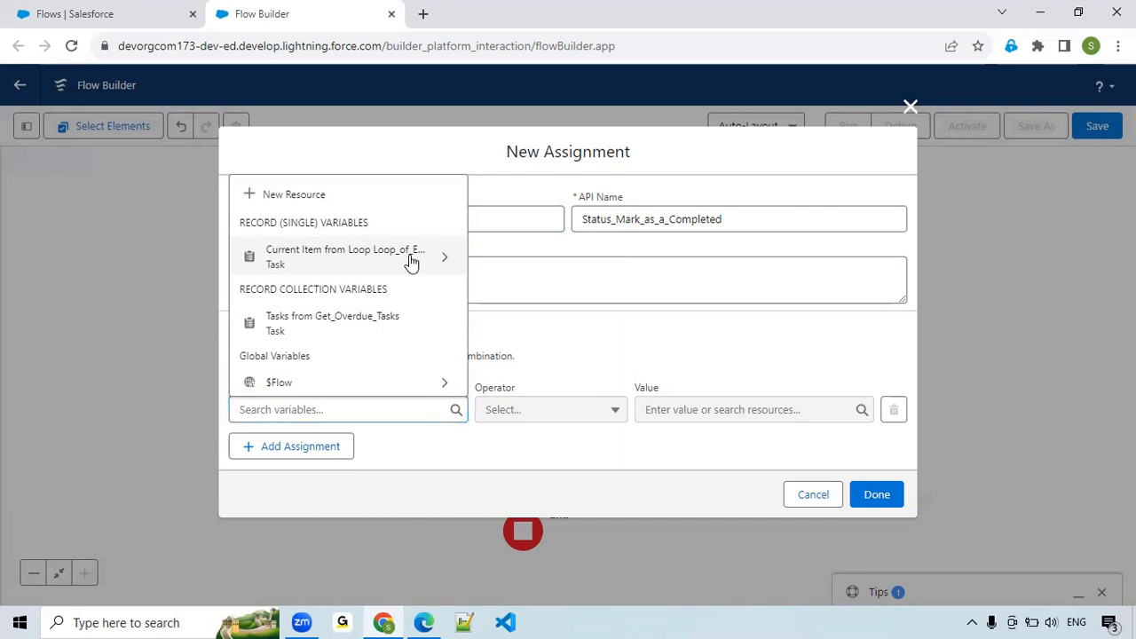
click(412, 260)
text(Stat)
click(333, 368)
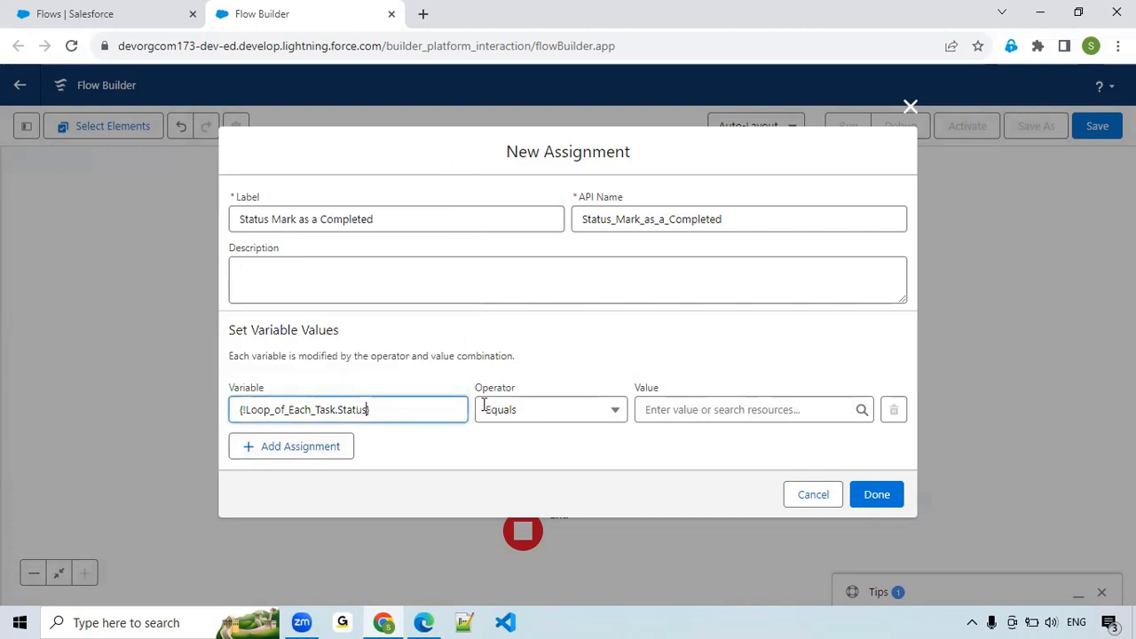
click(680, 409)
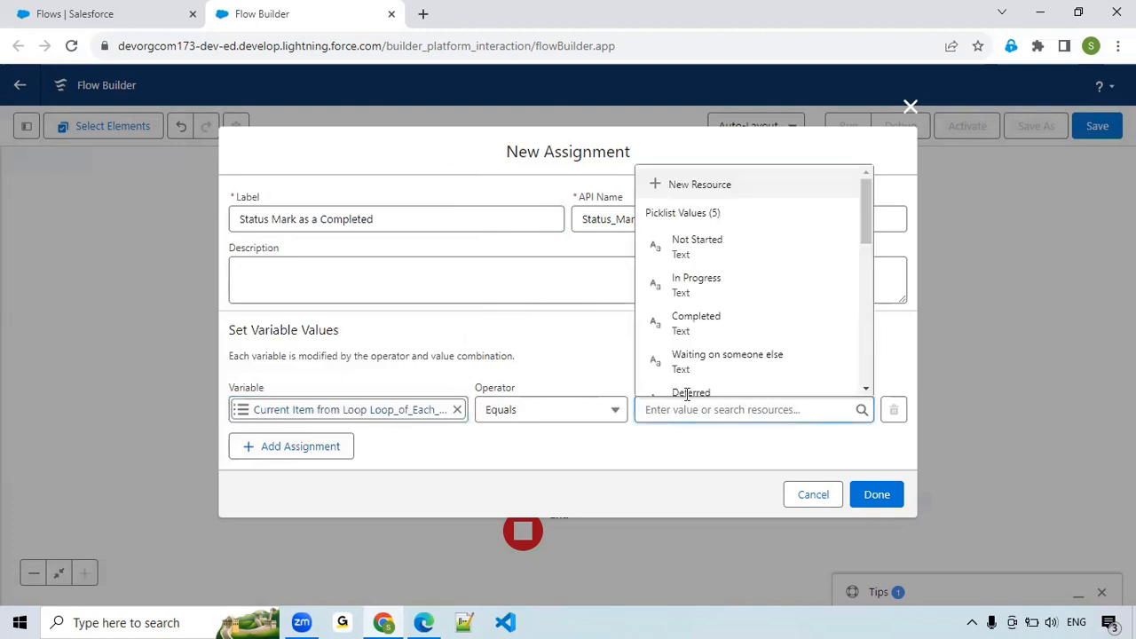
click(706, 331)
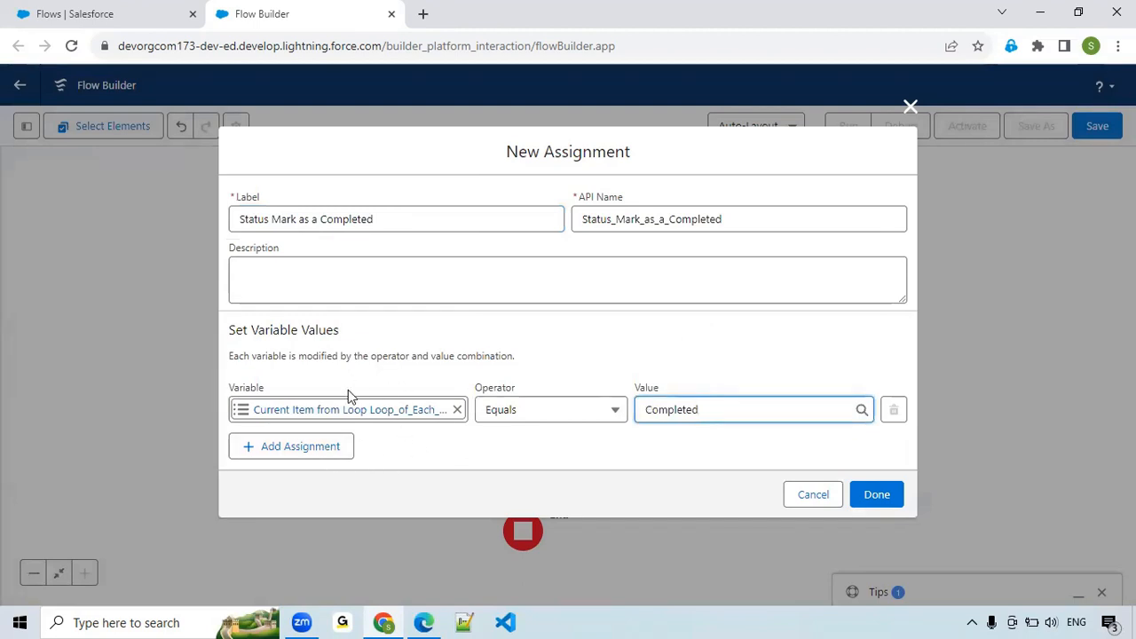
Add a second assignment row and start a new resource of type Variable for its variable.
click(321, 453)
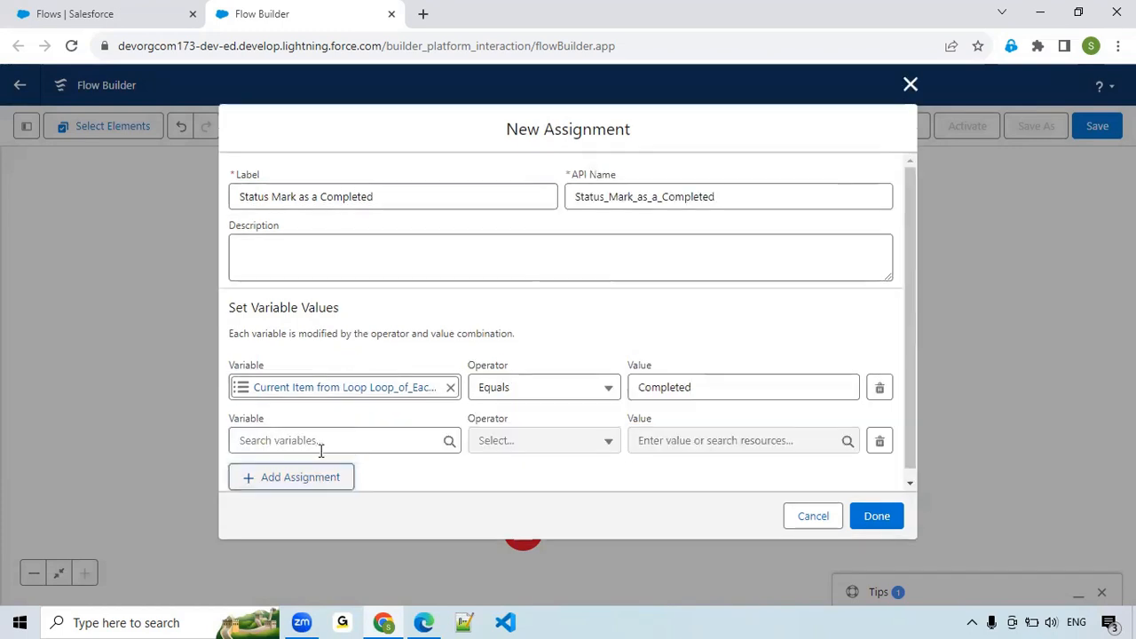
click(323, 440)
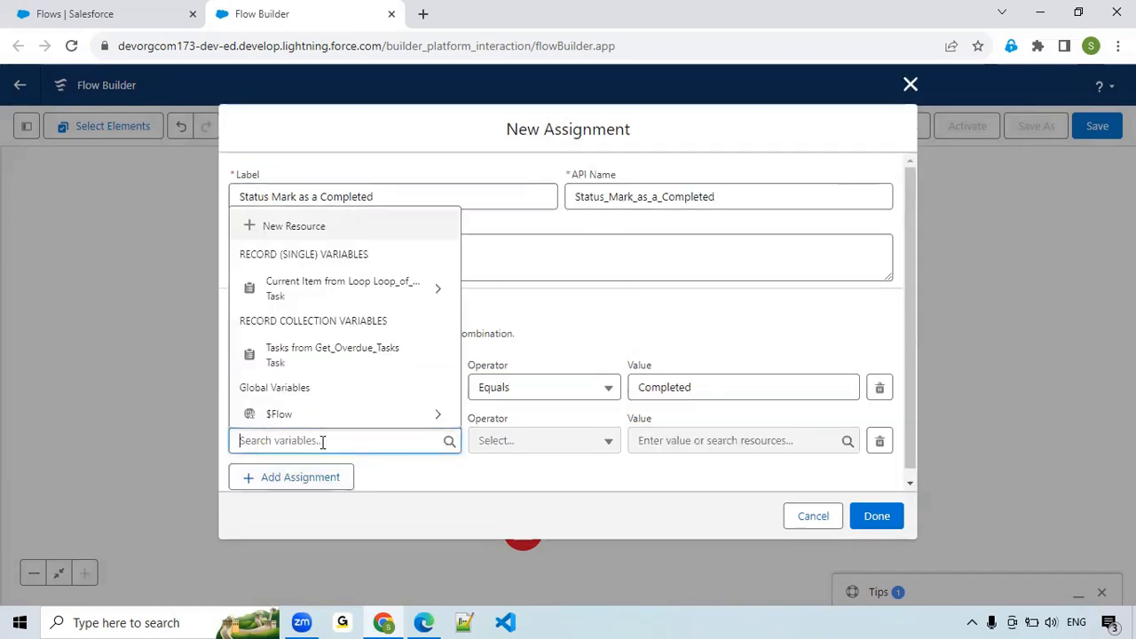
click(318, 227)
click(286, 277)
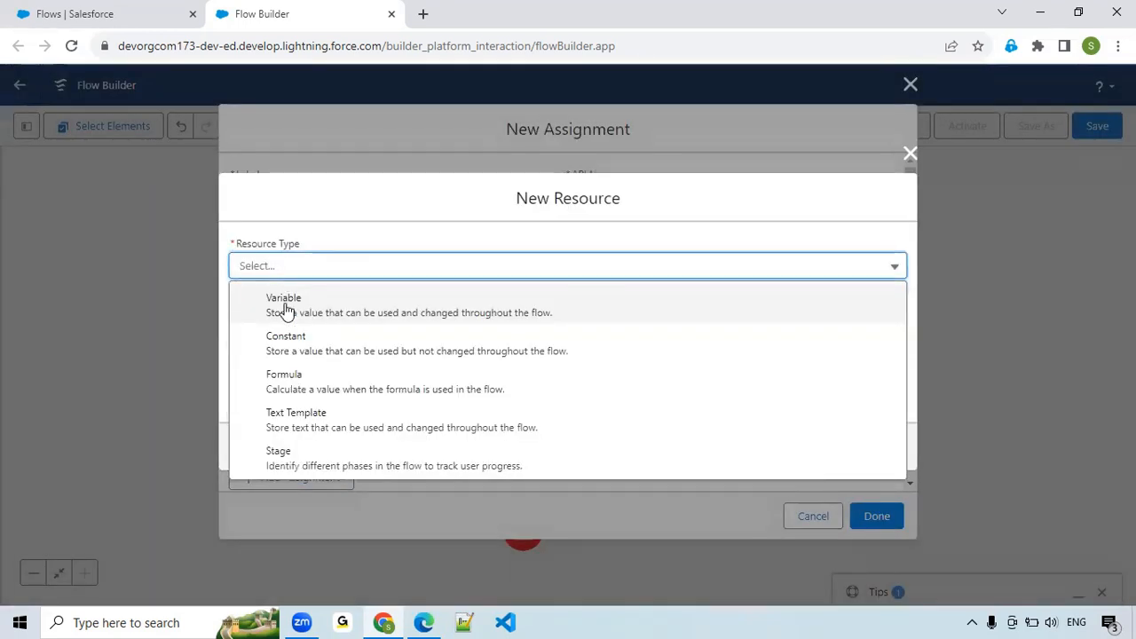
click(286, 309)
Give the variable resource the API name UpdateToTakRecords.
click(286, 305)
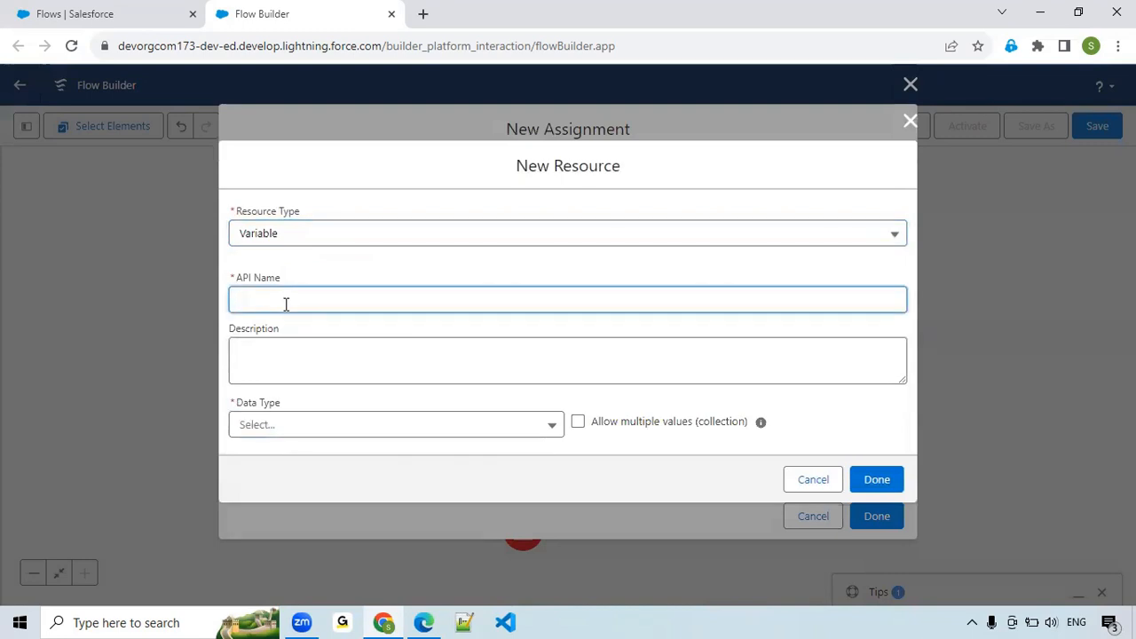
text(Update)
key(BackSpace)
text(Records)
double_click(286, 304)
Set the variable's data type to Record for the Task object, allow multiple values as a collection, and save it.
click(321, 423)
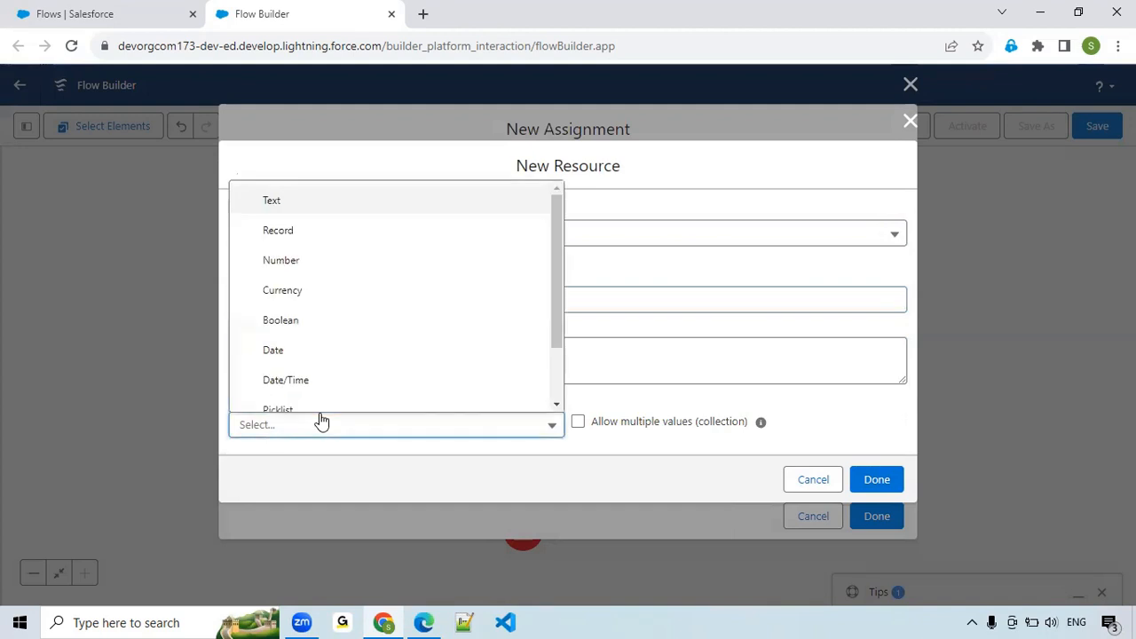
click(284, 235)
click(572, 386)
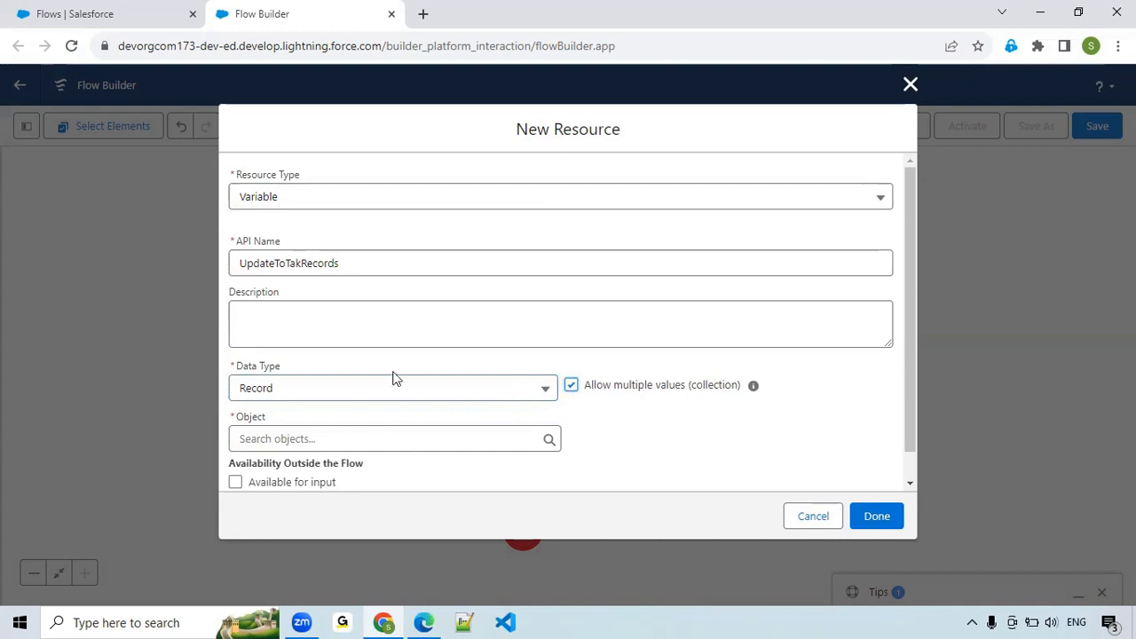
click(289, 438)
text(tas)
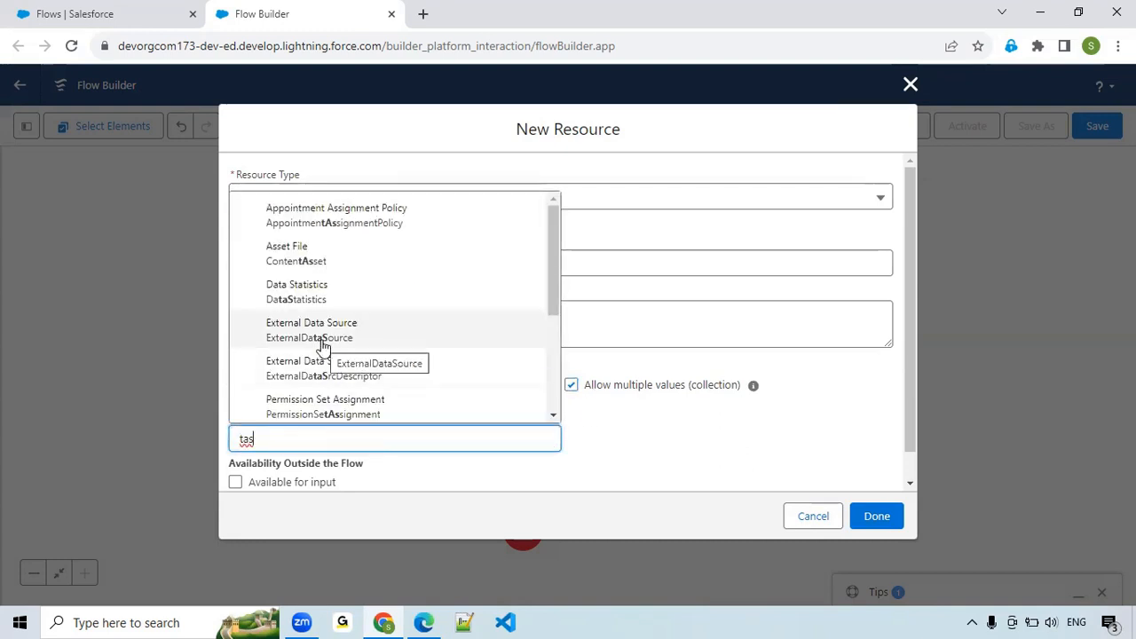
text(k)
click(319, 248)
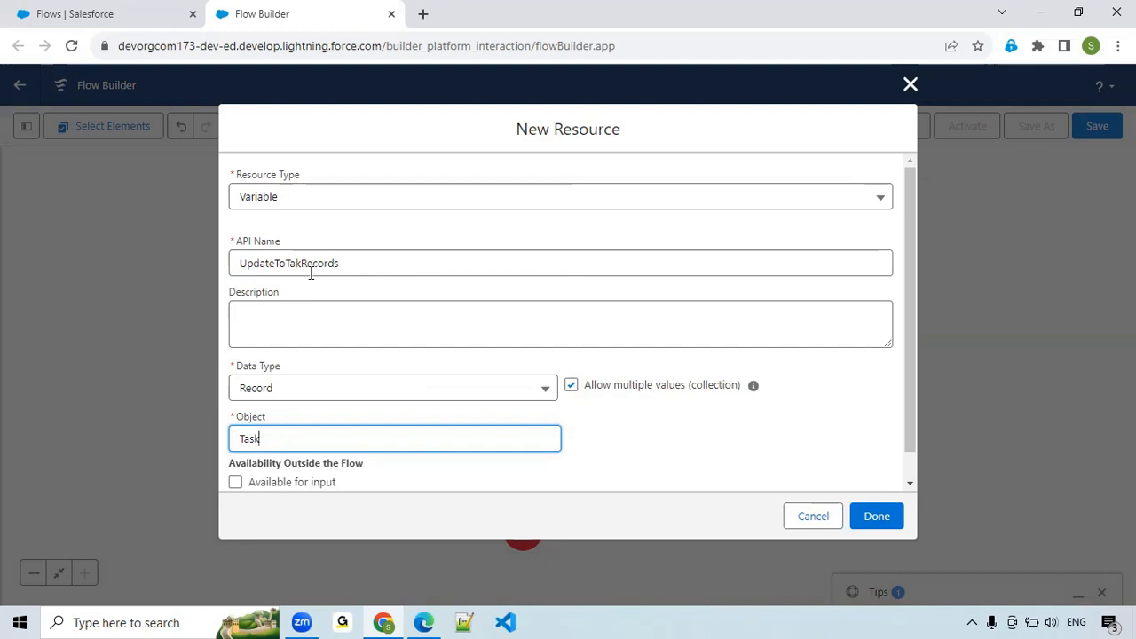
click(286, 264)
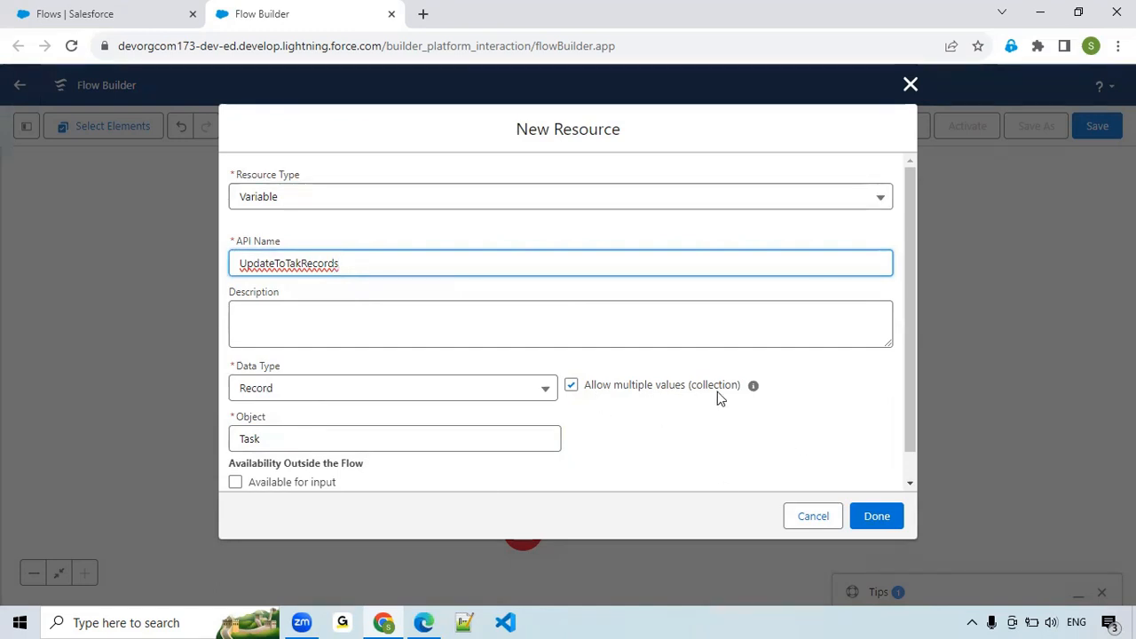
click(873, 518)
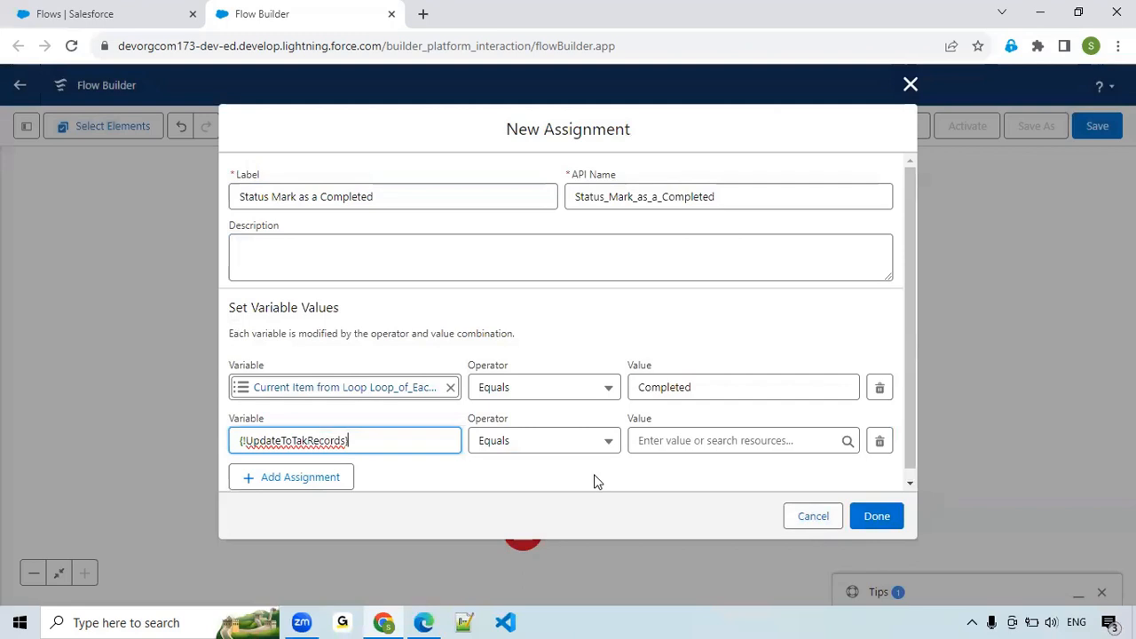
Choose the UpdateToTakRecords record collection as the variable of the second assignment row.
click(346, 442)
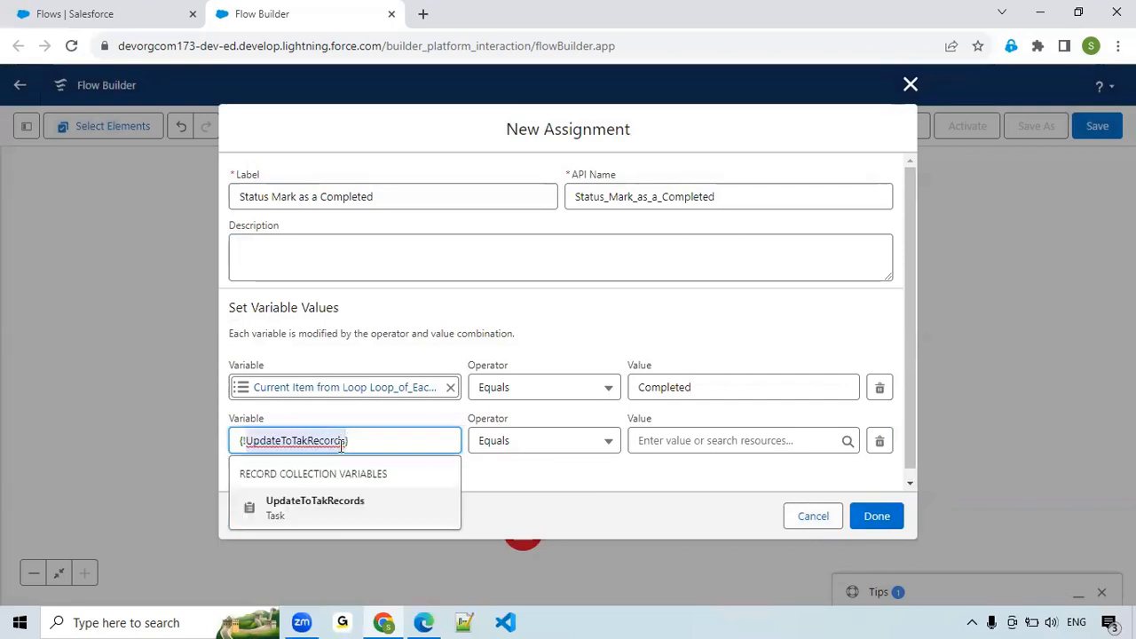
click(303, 515)
click(360, 440)
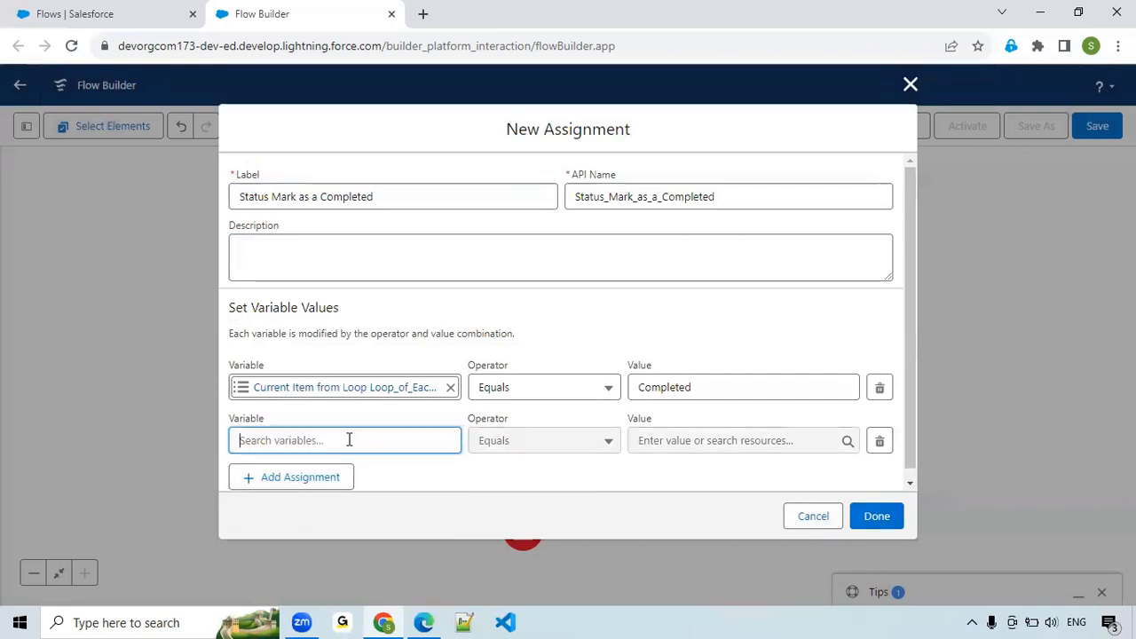
click(348, 440)
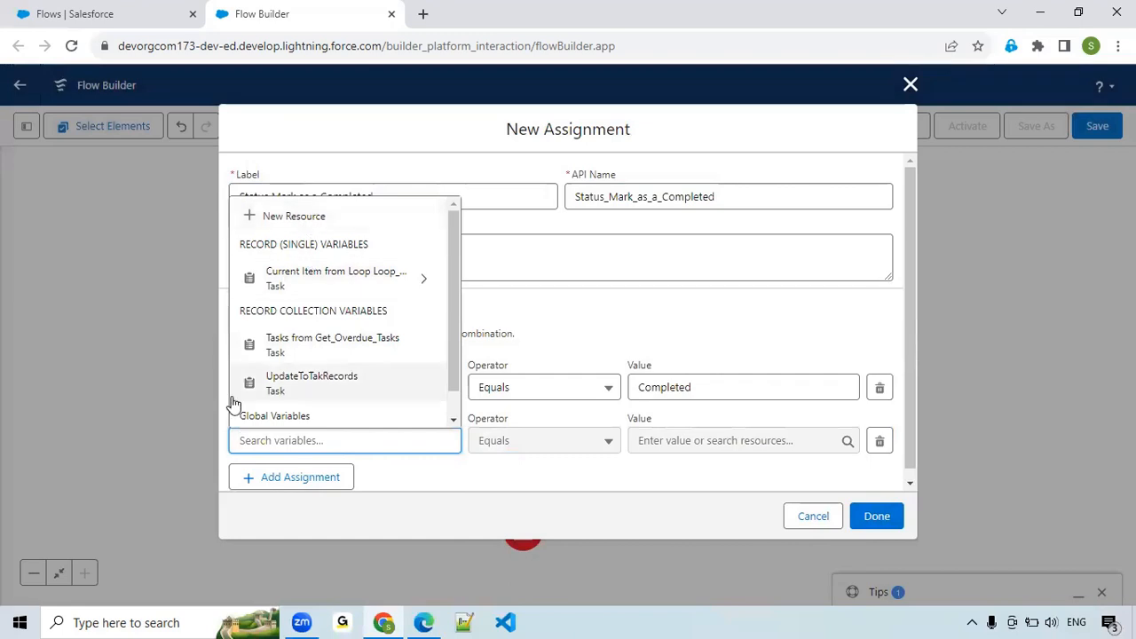
click(312, 388)
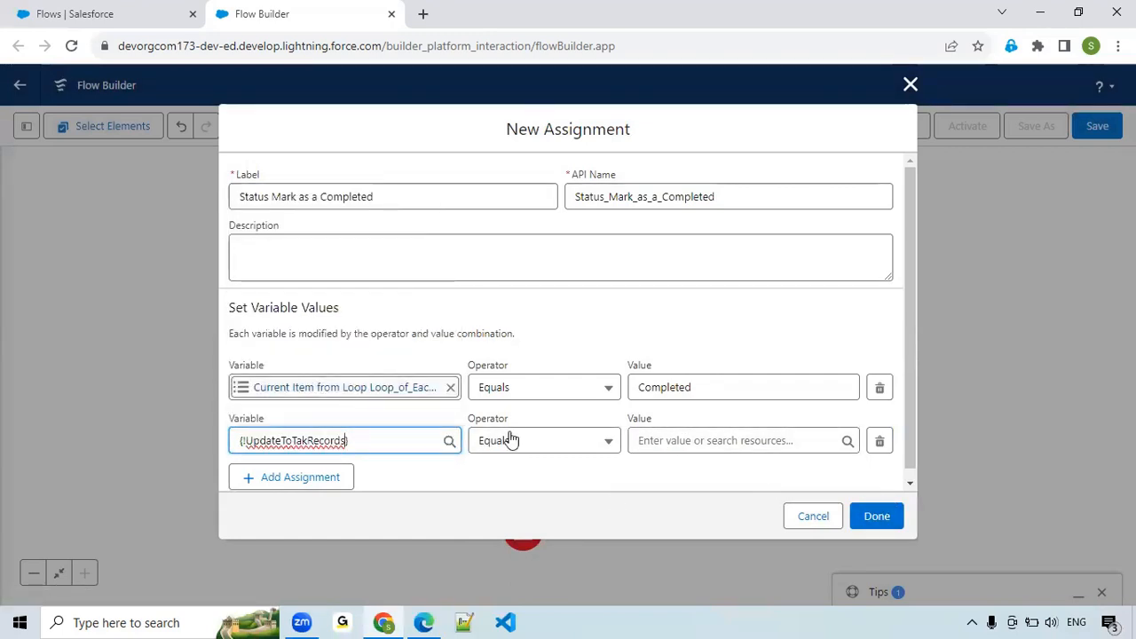
Set the second row to Add the current item from Loop_of_Each_Task to the collection, and finish the assignment.
click(587, 441)
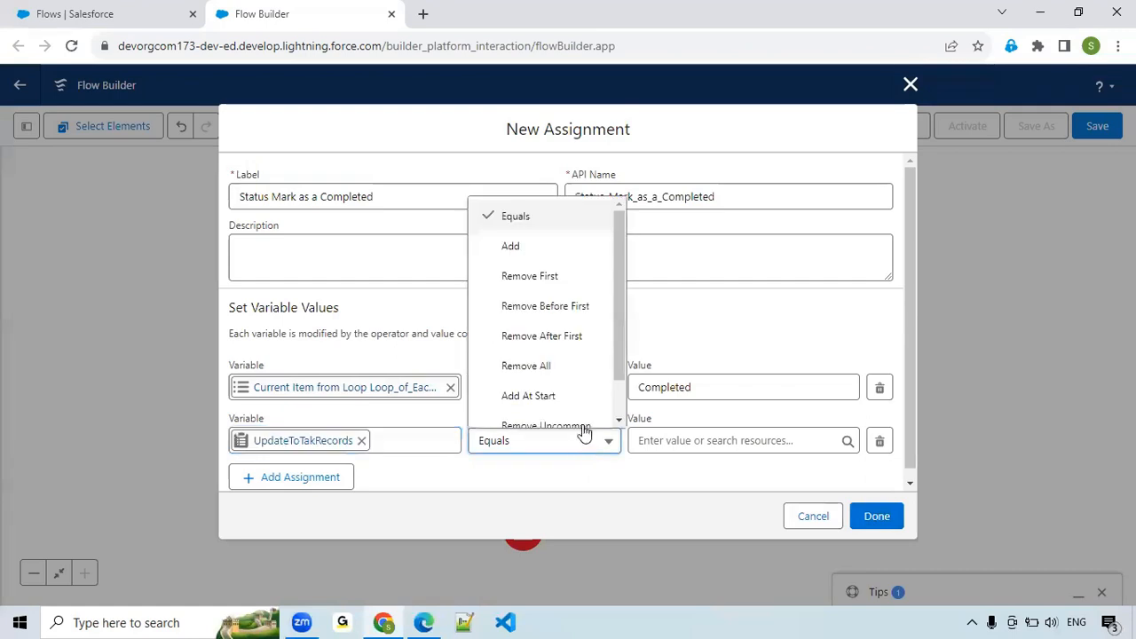
click(552, 245)
click(742, 441)
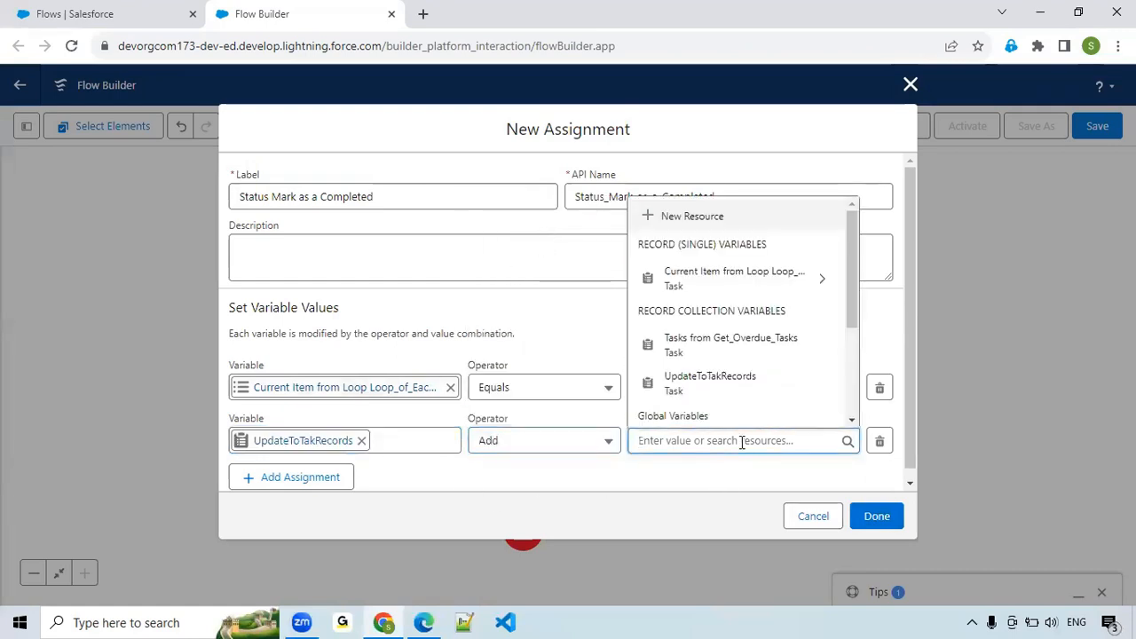
click(744, 283)
click(658, 486)
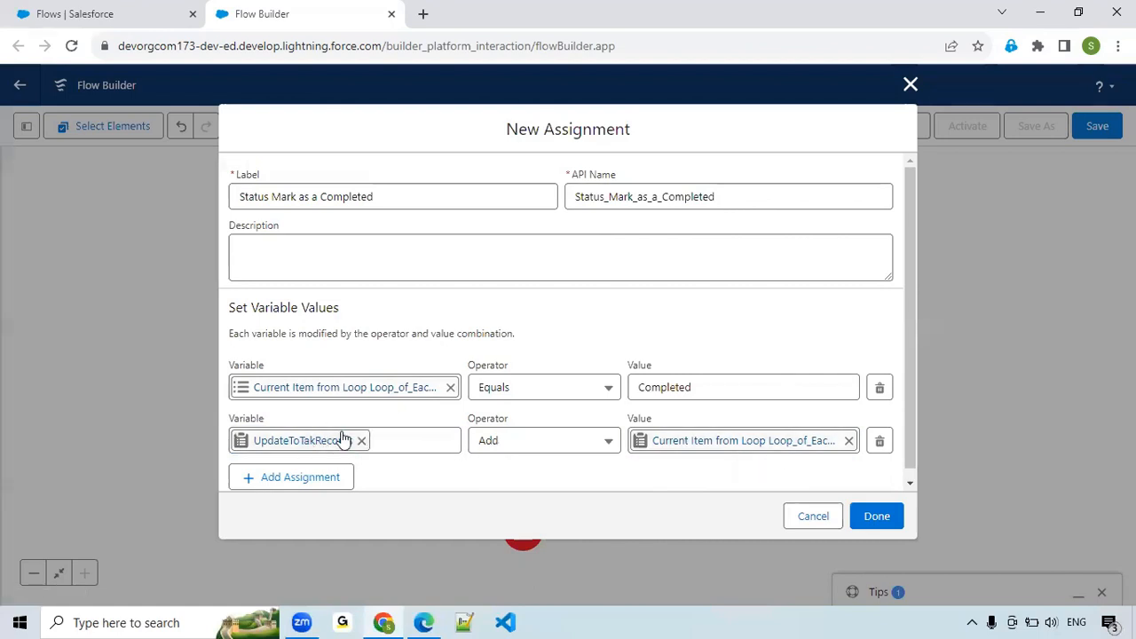
click(881, 524)
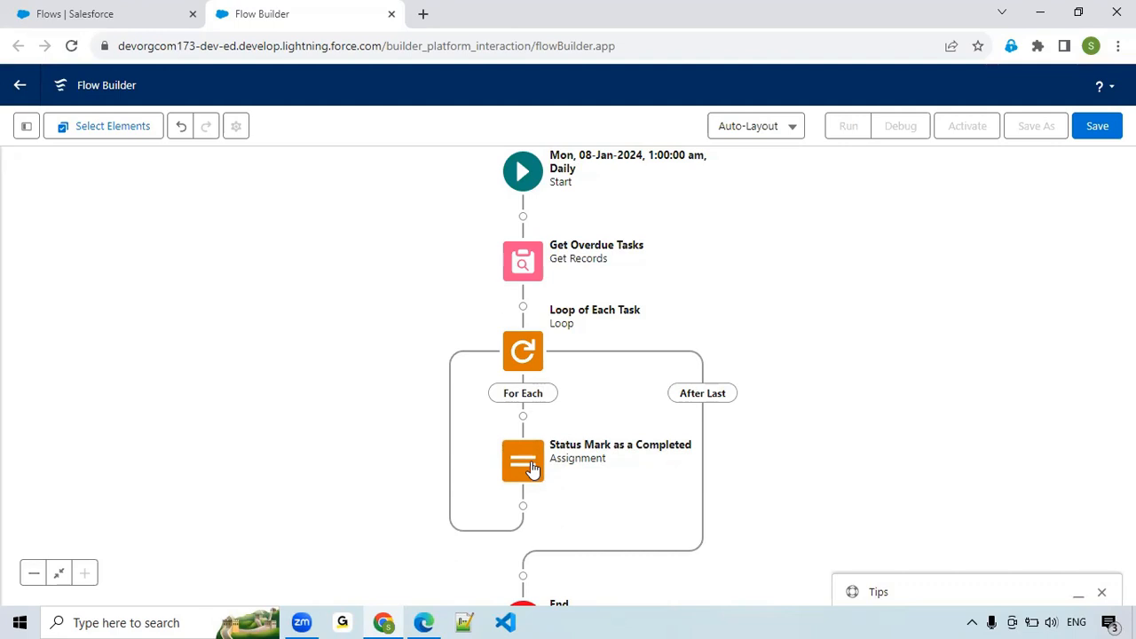
Correct the API name of the UpdateToTakRecords collection variable to UpdateToTaskRecords.
click(27, 128)
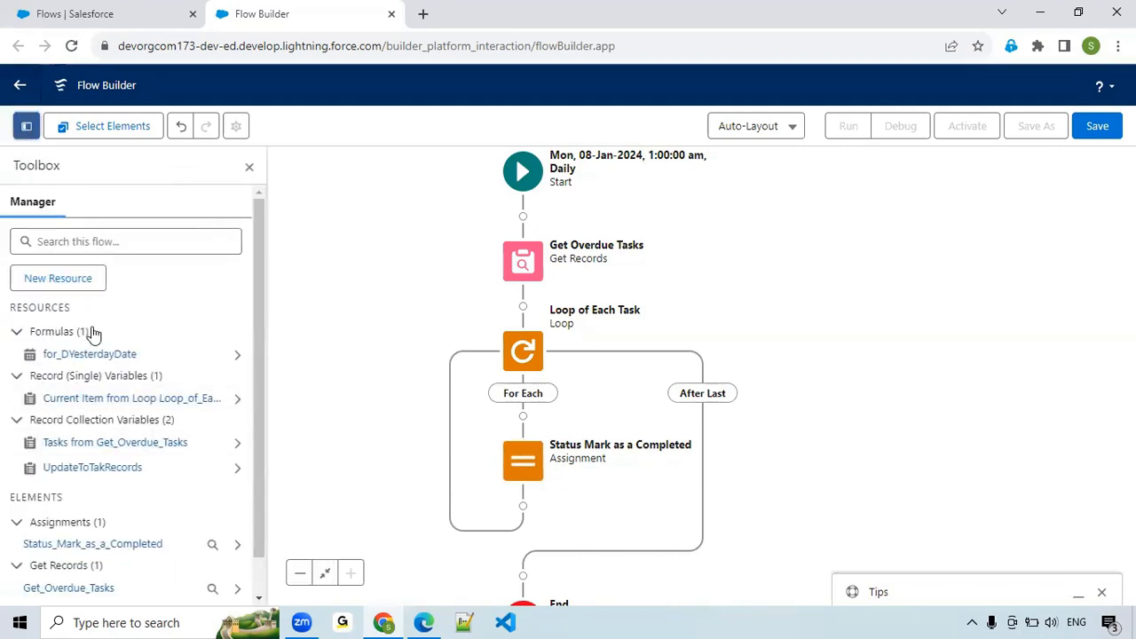
click(100, 471)
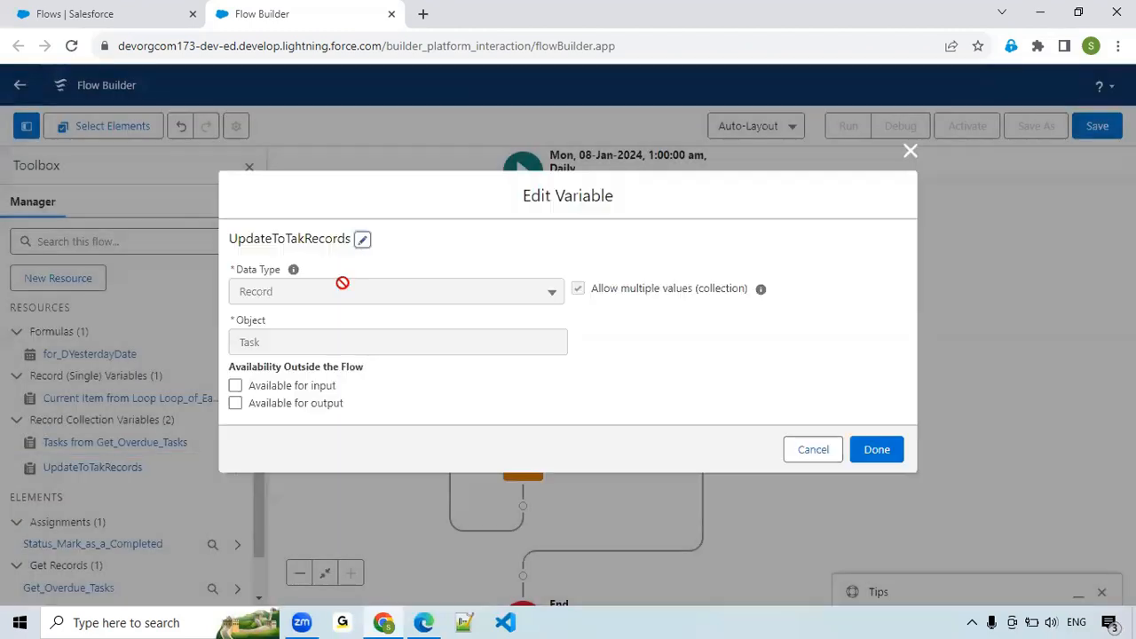
click(288, 217)
text(s)
click(427, 219)
click(877, 498)
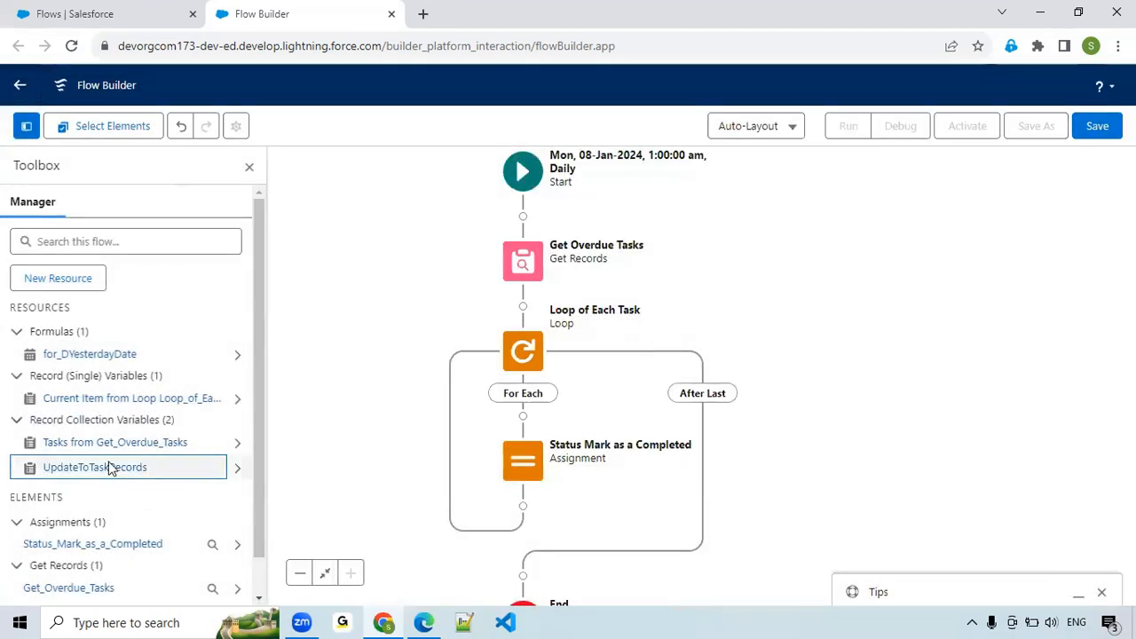
click(248, 168)
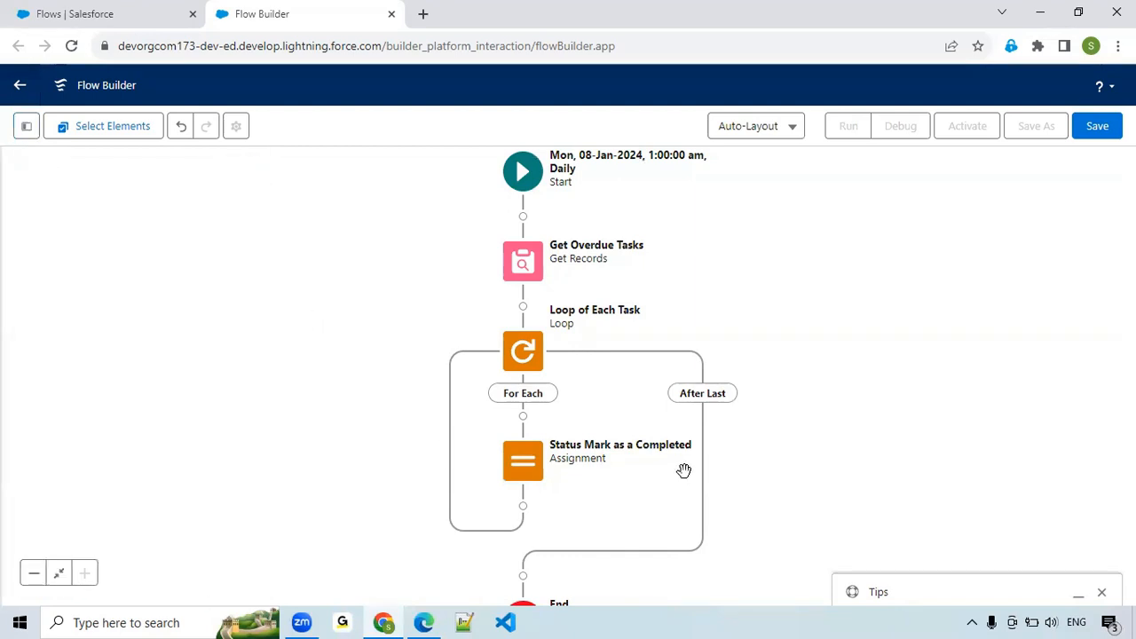
Add an Update Records element after the loop, just before the End of the flow.
drag(758, 482, 741, 316)
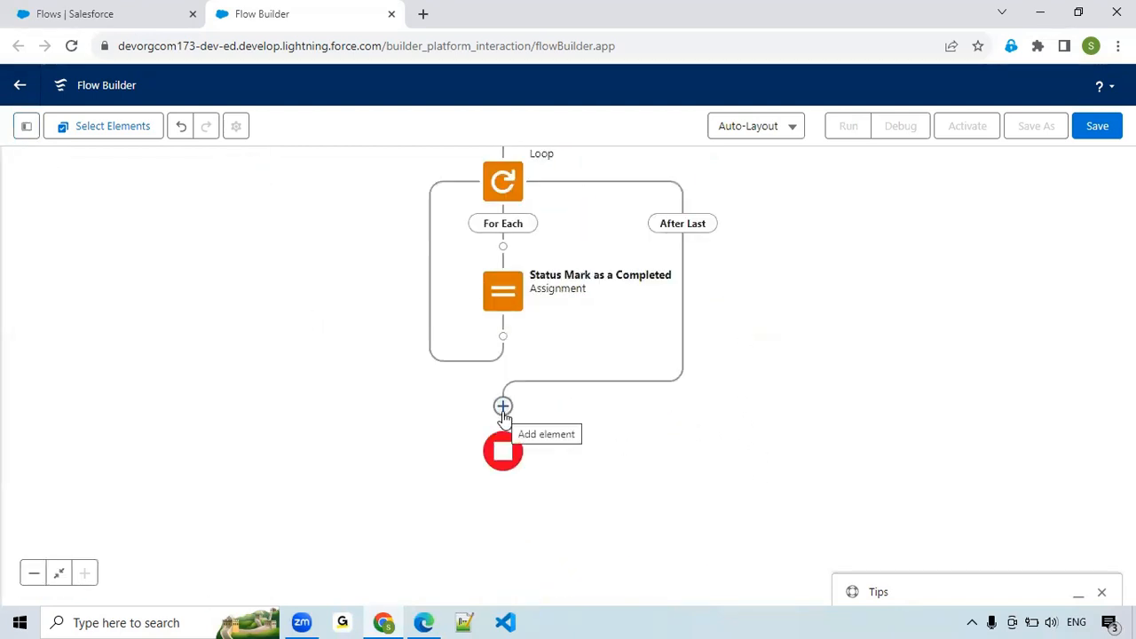
click(502, 408)
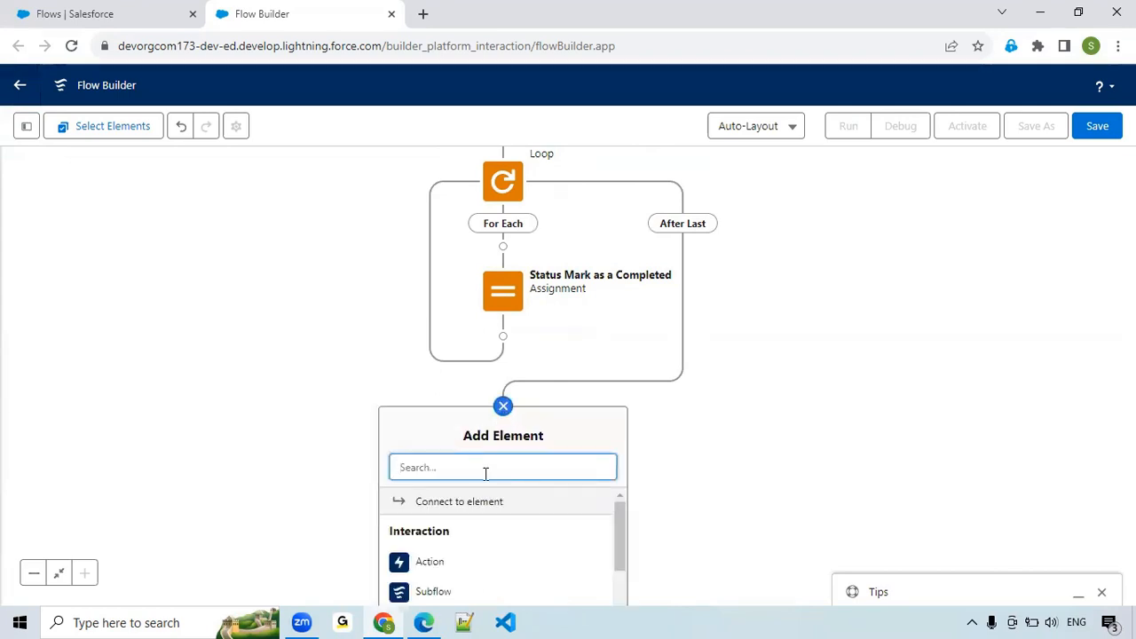
text(update)
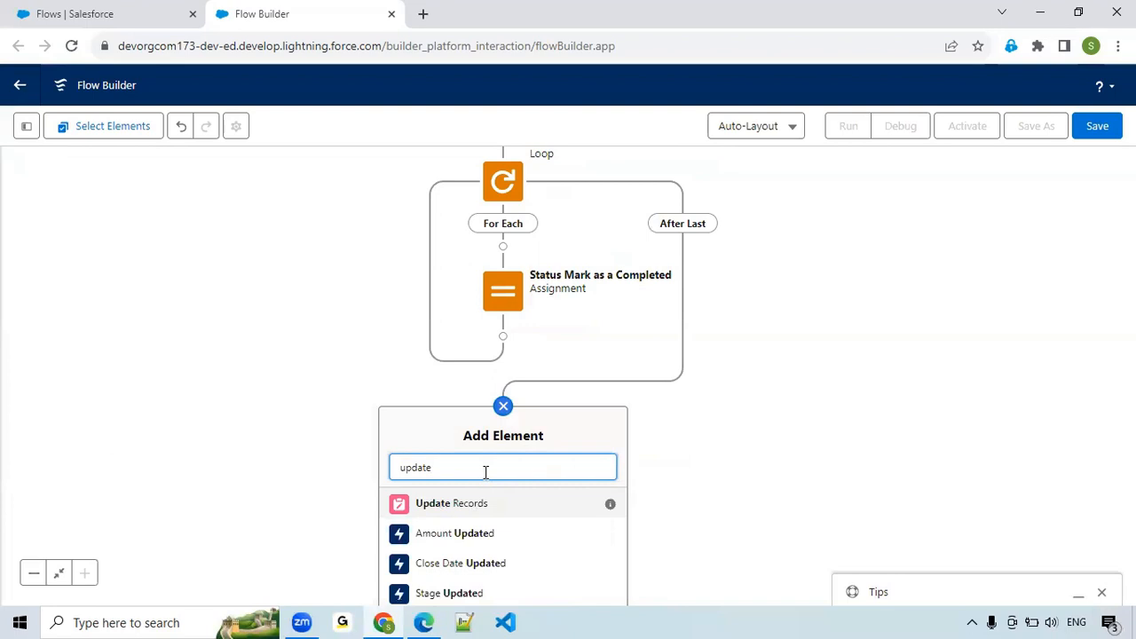
click(481, 512)
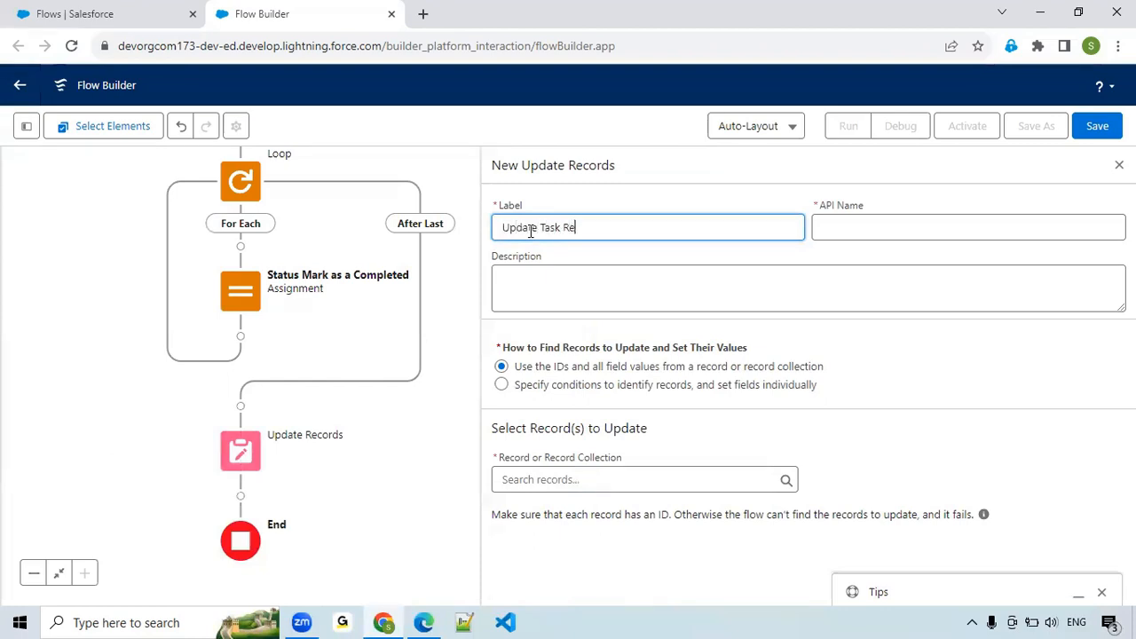
Label the element Update Task Records and choose the UpdateToTaskRecords collection as the records to update.
text(Update Task Records)
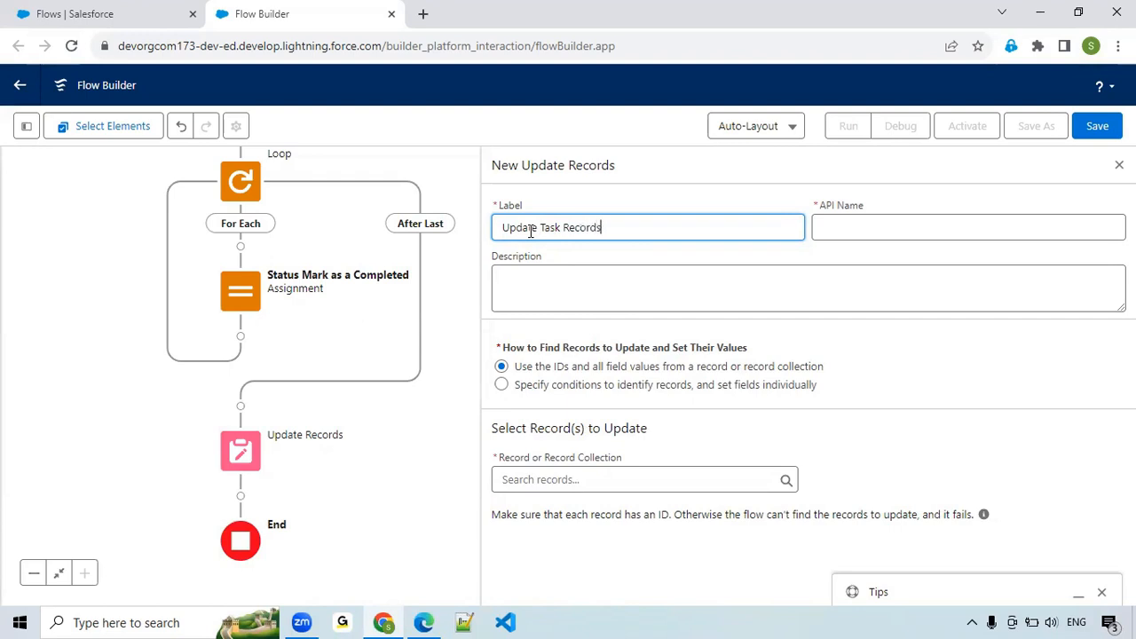
key(Tab)
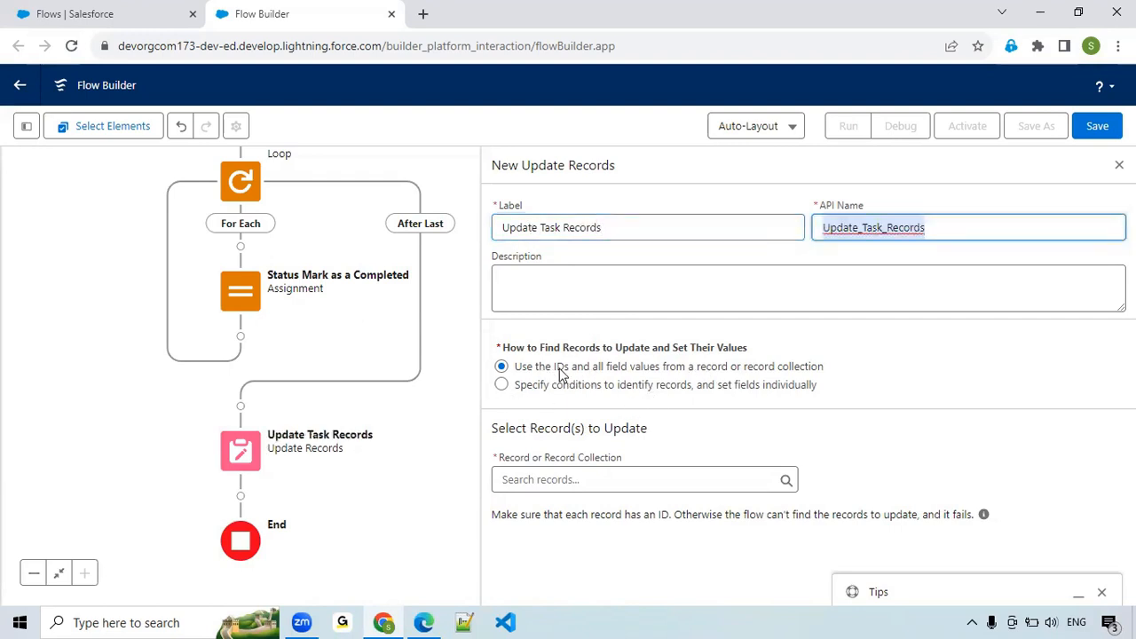
click(580, 477)
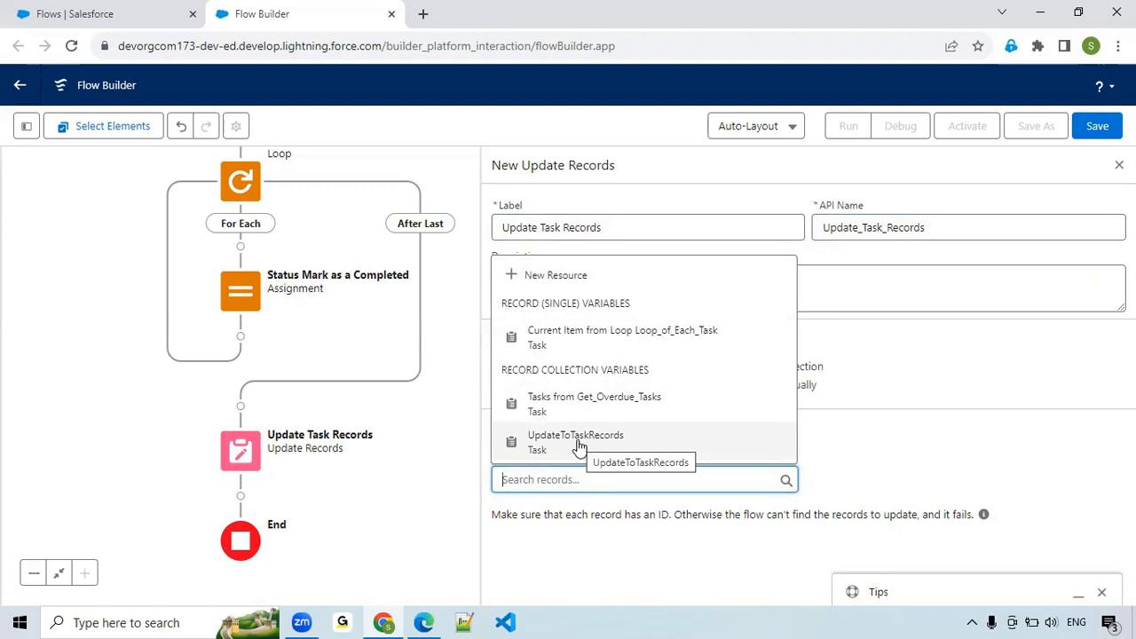
click(578, 444)
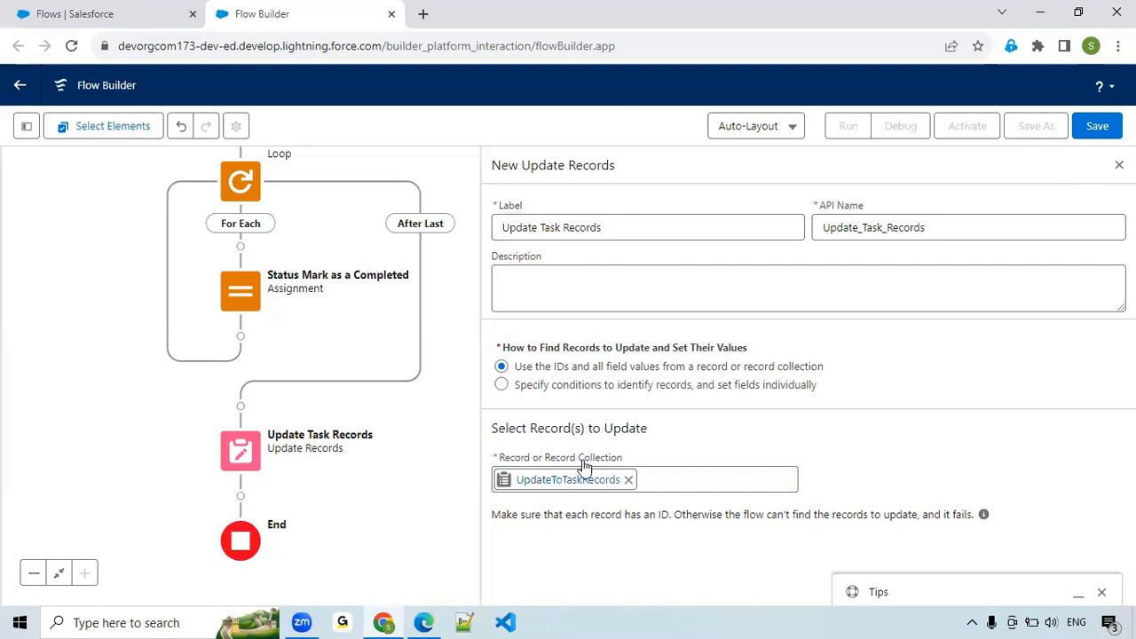
Save the flow with the label Update OverDue Task Records and API name Update_OverDue_Task_Records.
click(1097, 125)
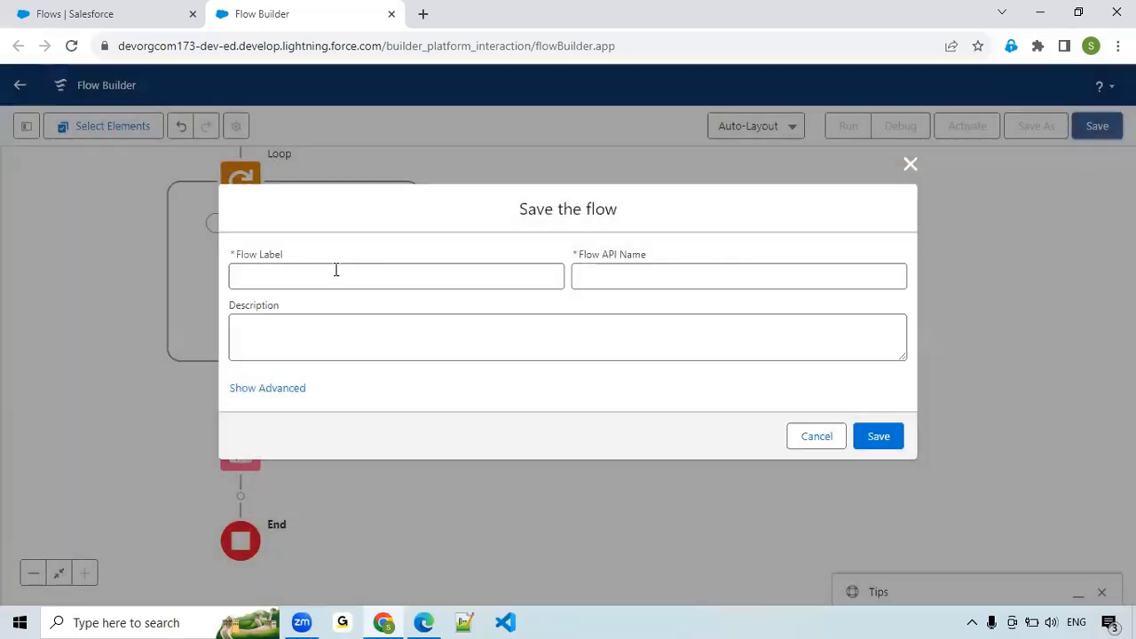
click(336, 271)
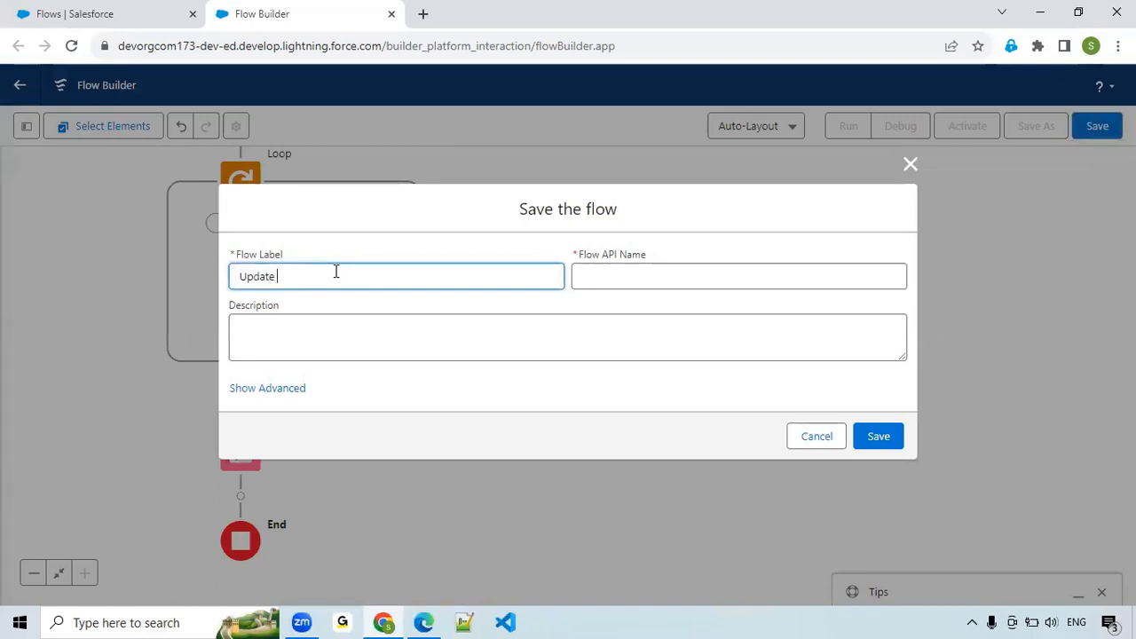
text(Update OverDue Task Records)
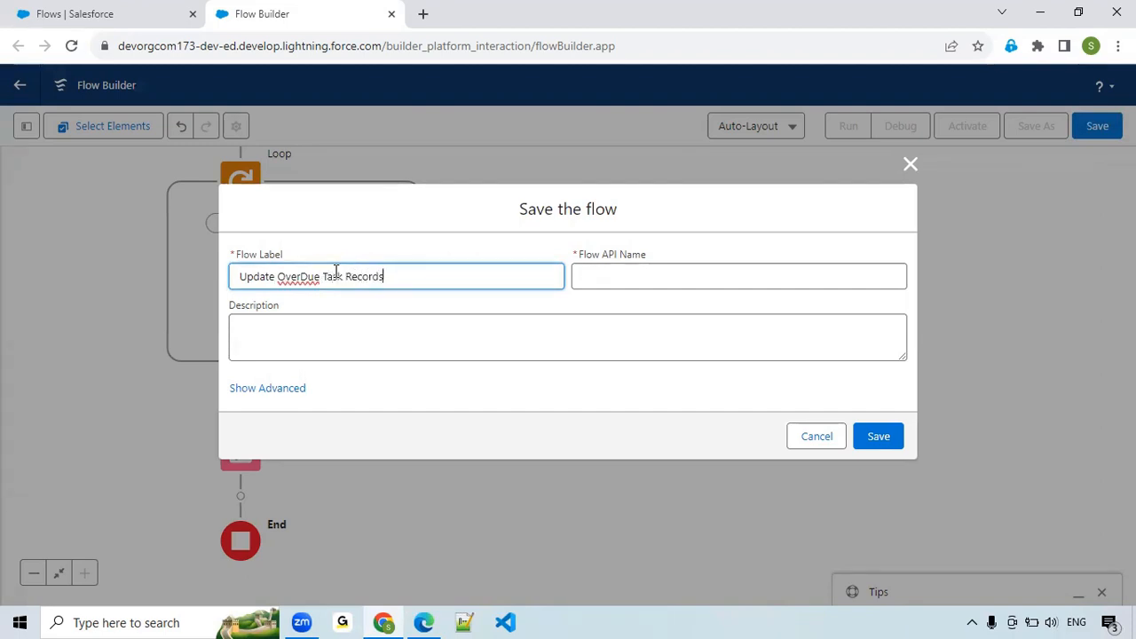
click(668, 276)
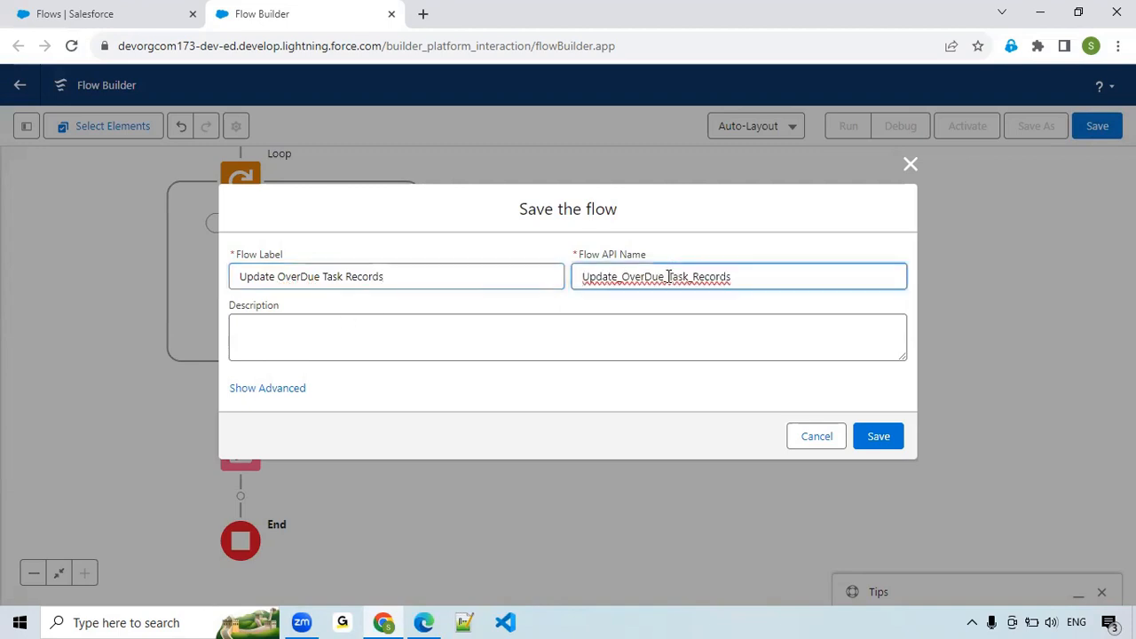
click(874, 436)
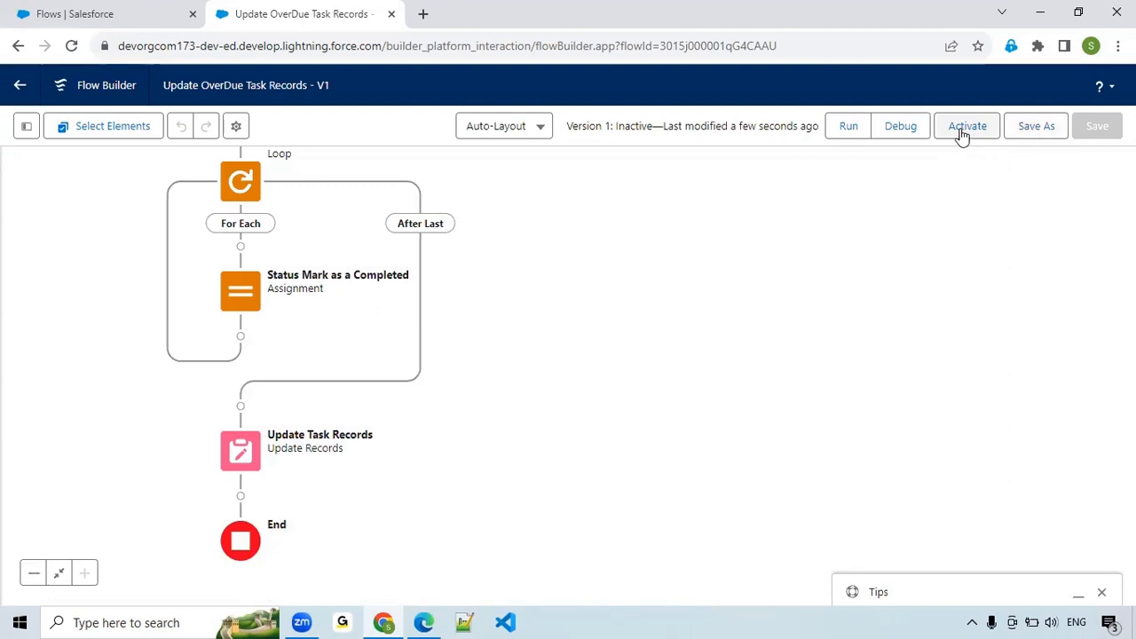
Find and open the Tasks item from the Salesforce setup page and dismiss its introductory tip.
click(109, 7)
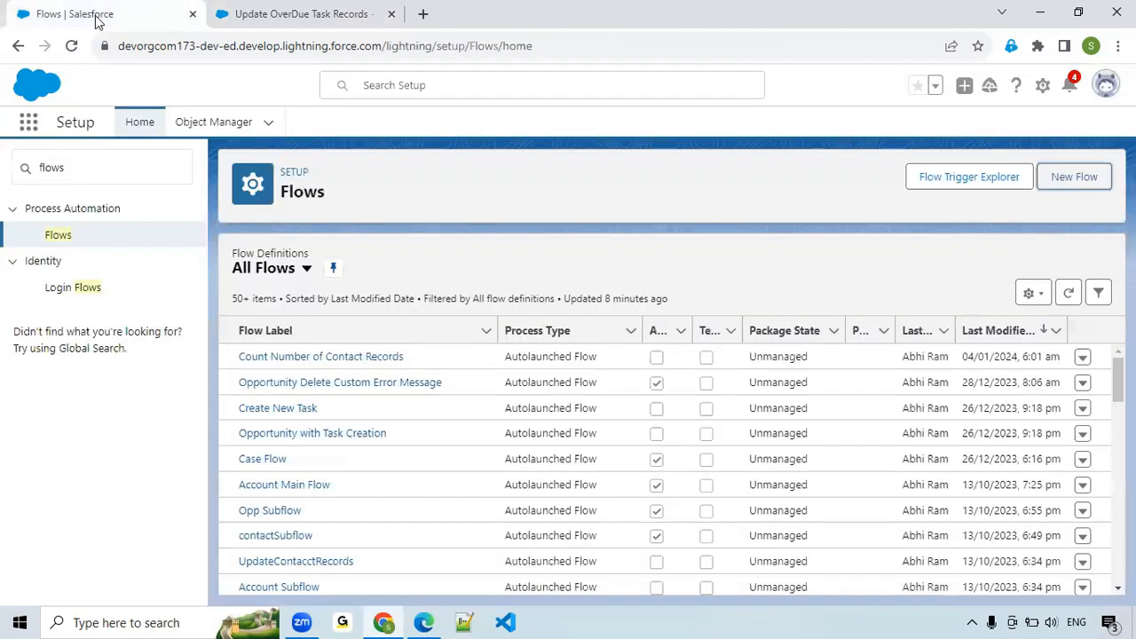
click(29, 124)
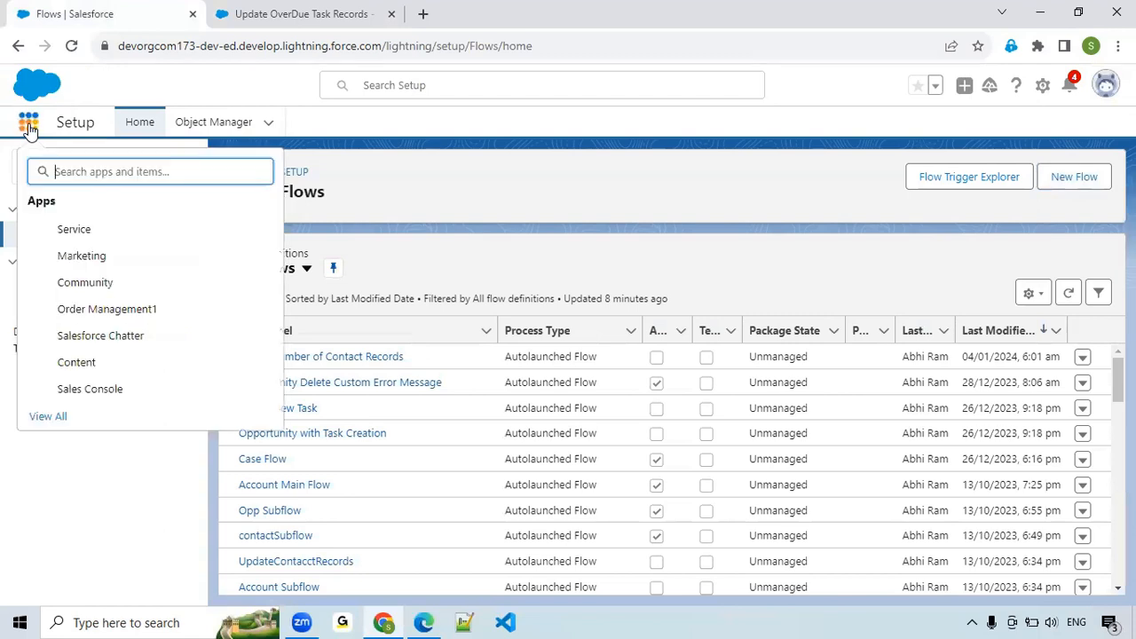
text(tas)
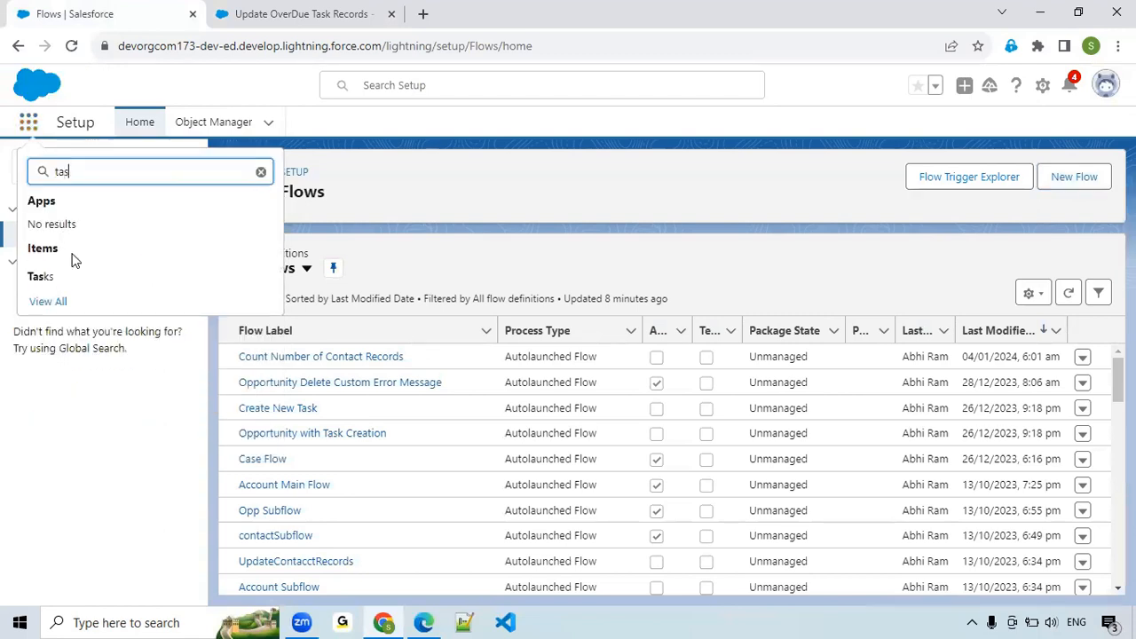
click(49, 277)
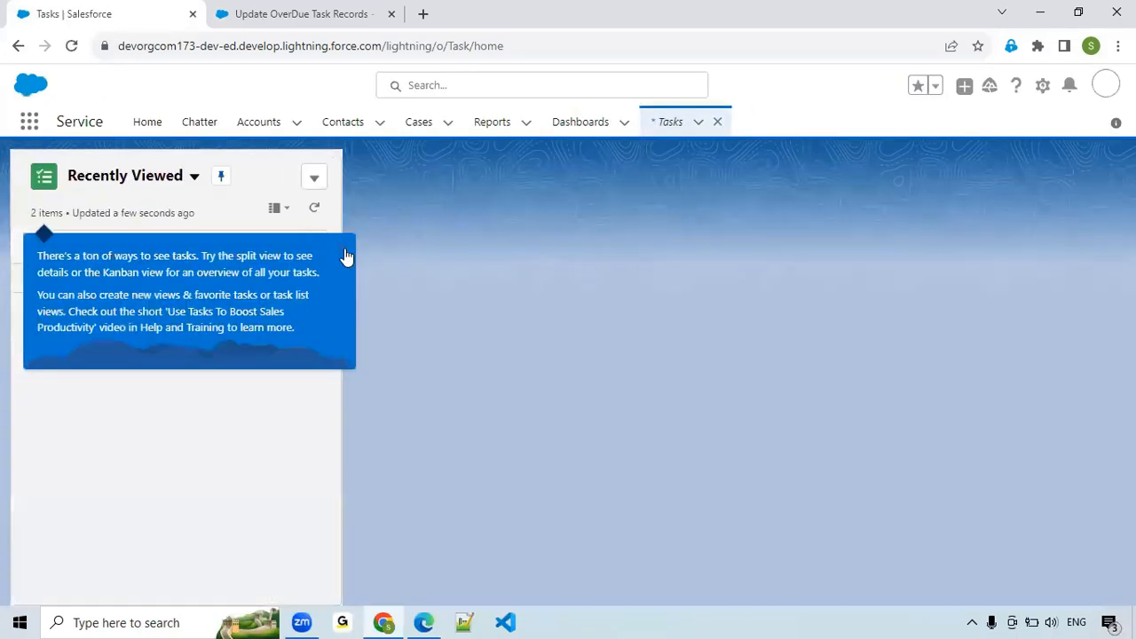
click(344, 252)
Open the first Follow Up-Task Creation task in the recently viewed list, set its due date to 06/01/2024 and save it.
click(222, 307)
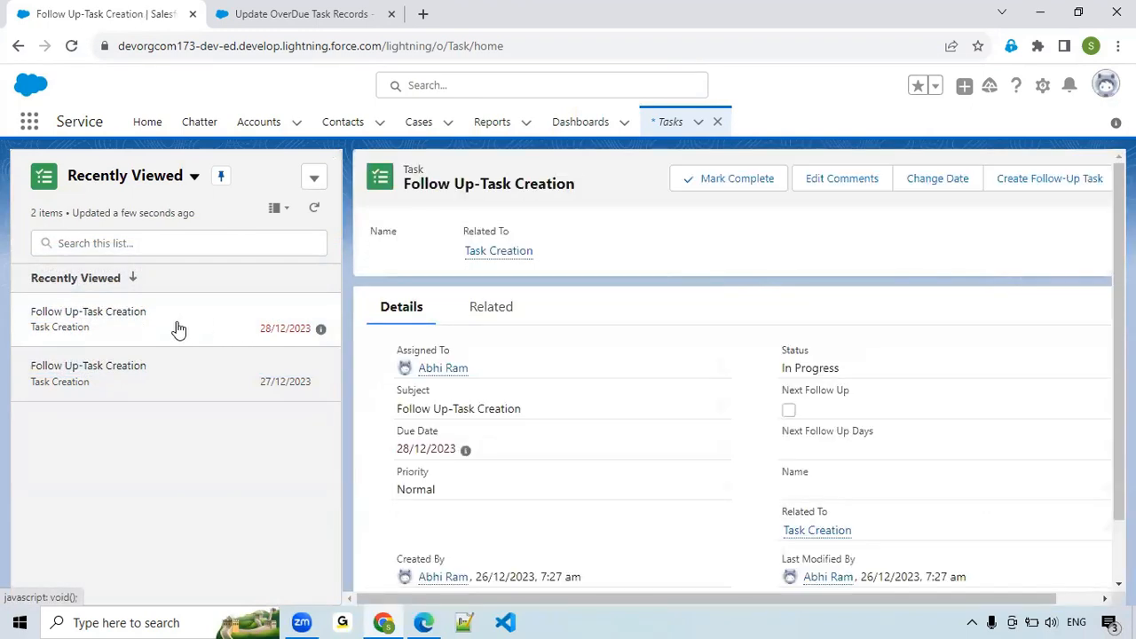
click(178, 330)
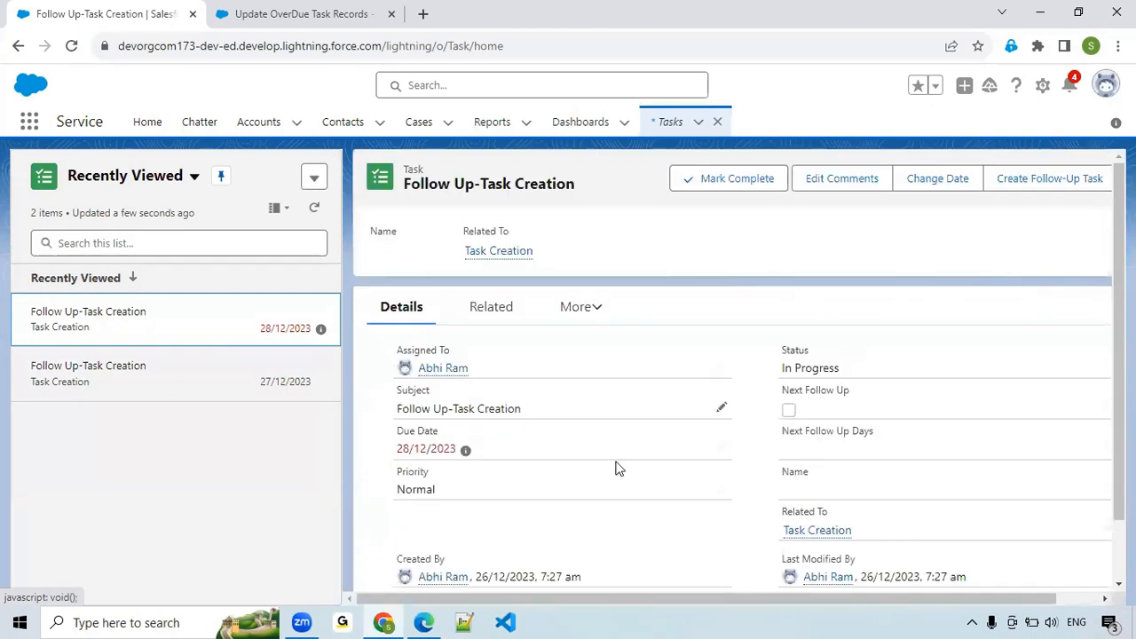
click(724, 450)
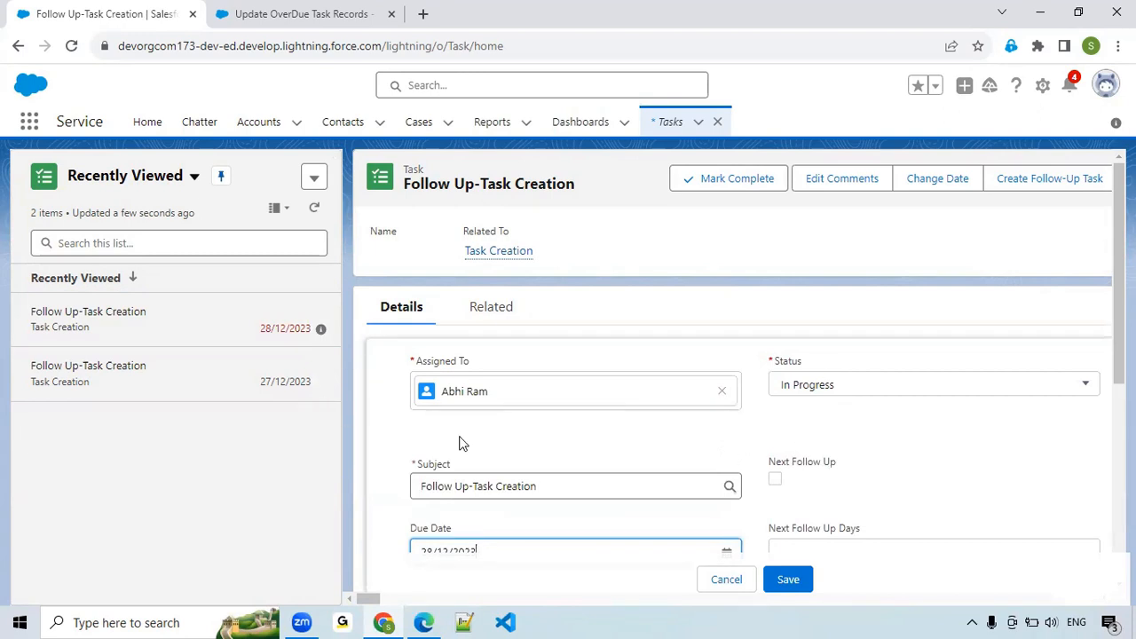
scroll(609, 444, down, 1)
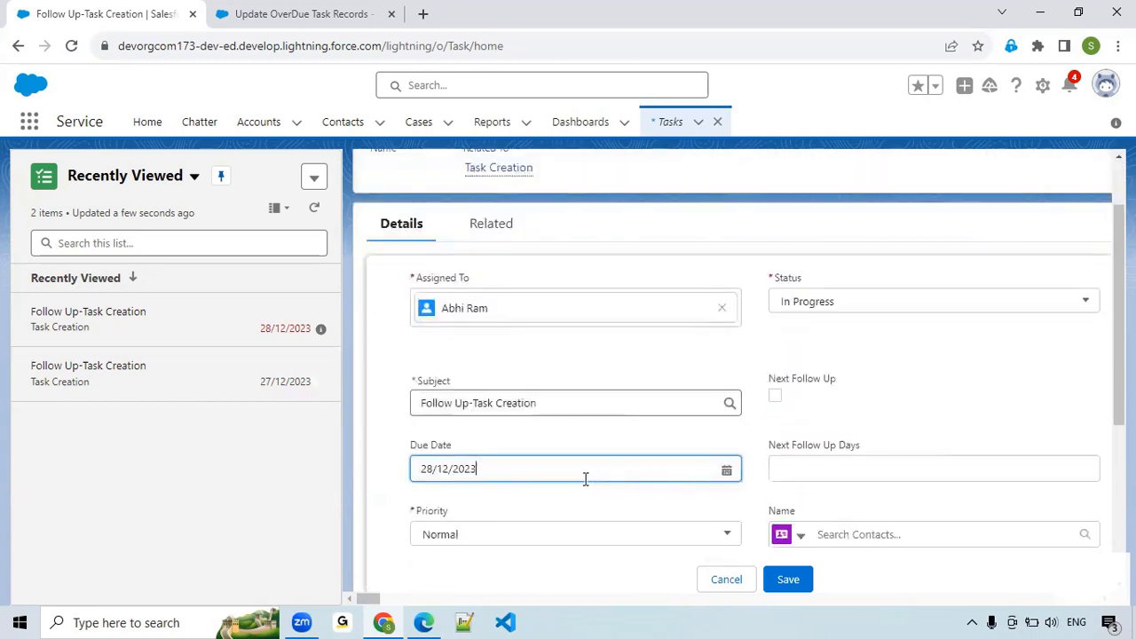
click(727, 469)
click(622, 175)
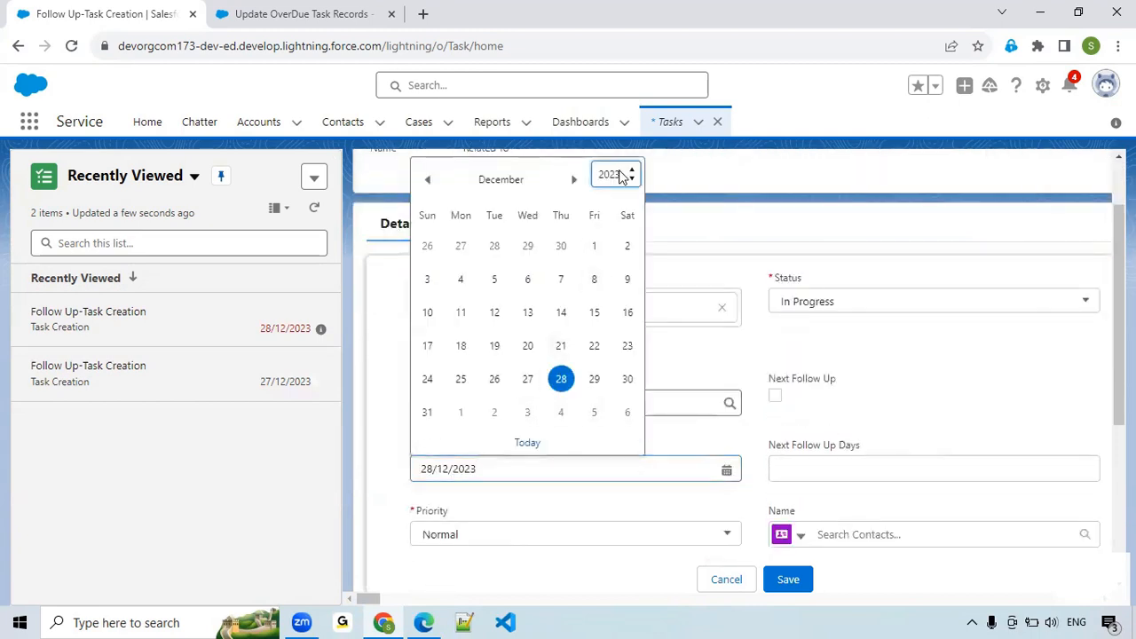
click(573, 179)
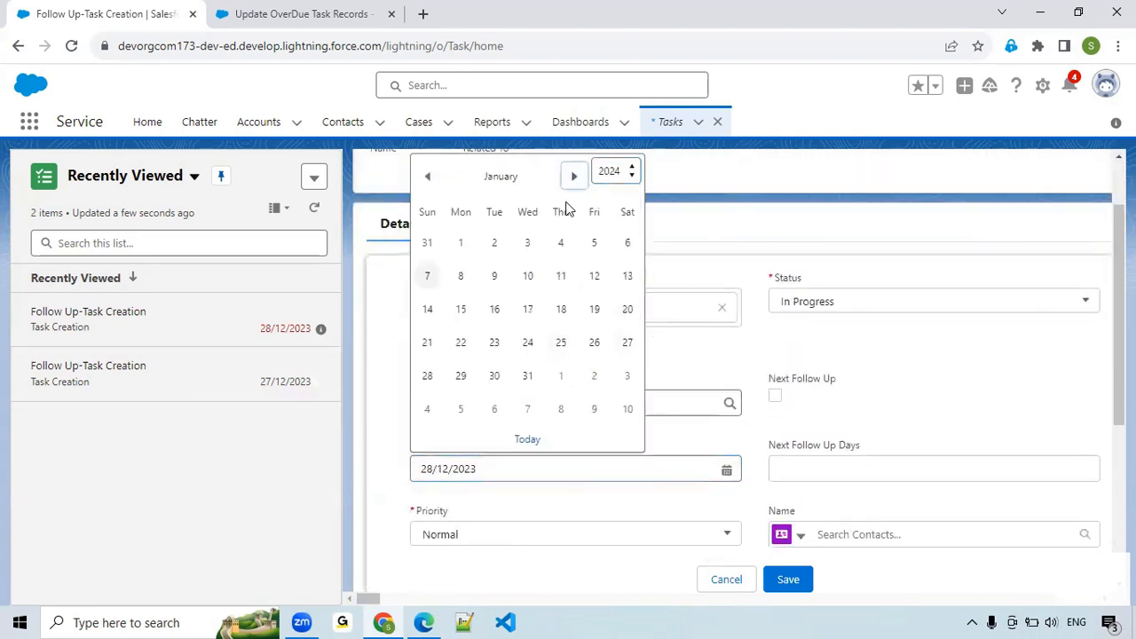
click(634, 246)
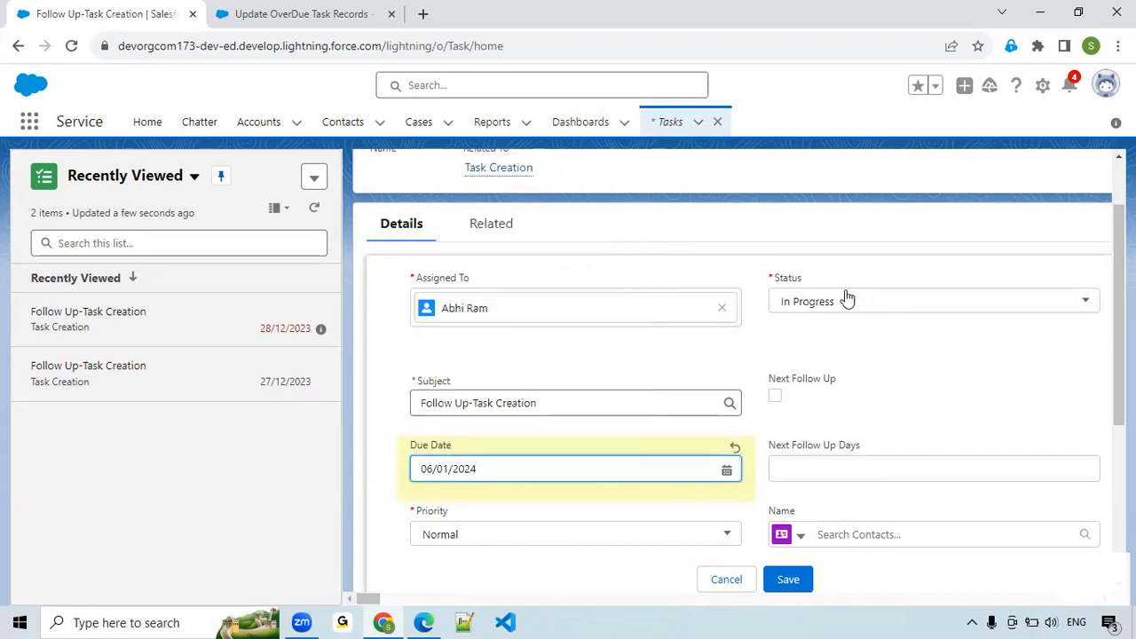
click(786, 583)
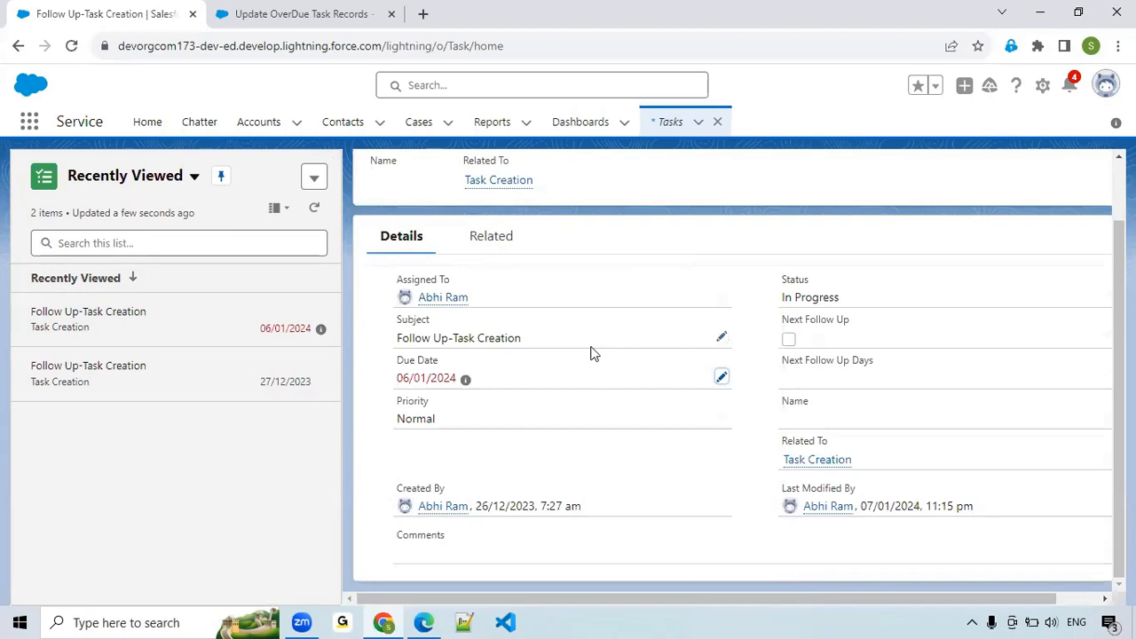
scroll(544, 329, up, 1)
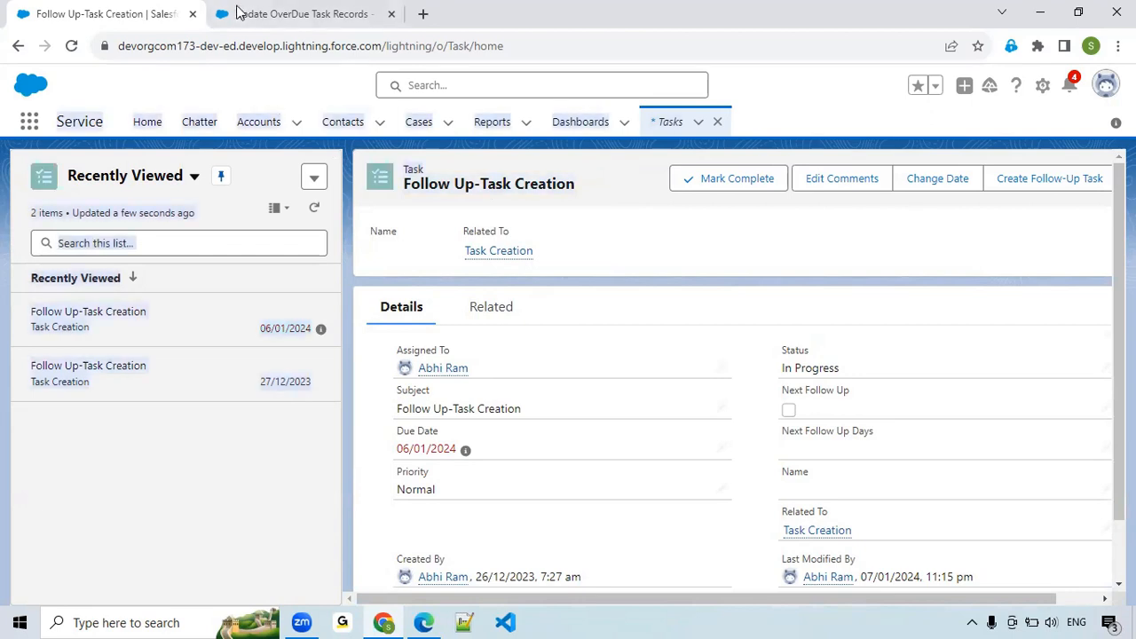
Return to the Update OverDue Task Records flow and run a debug of it without rollback mode.
click(300, 15)
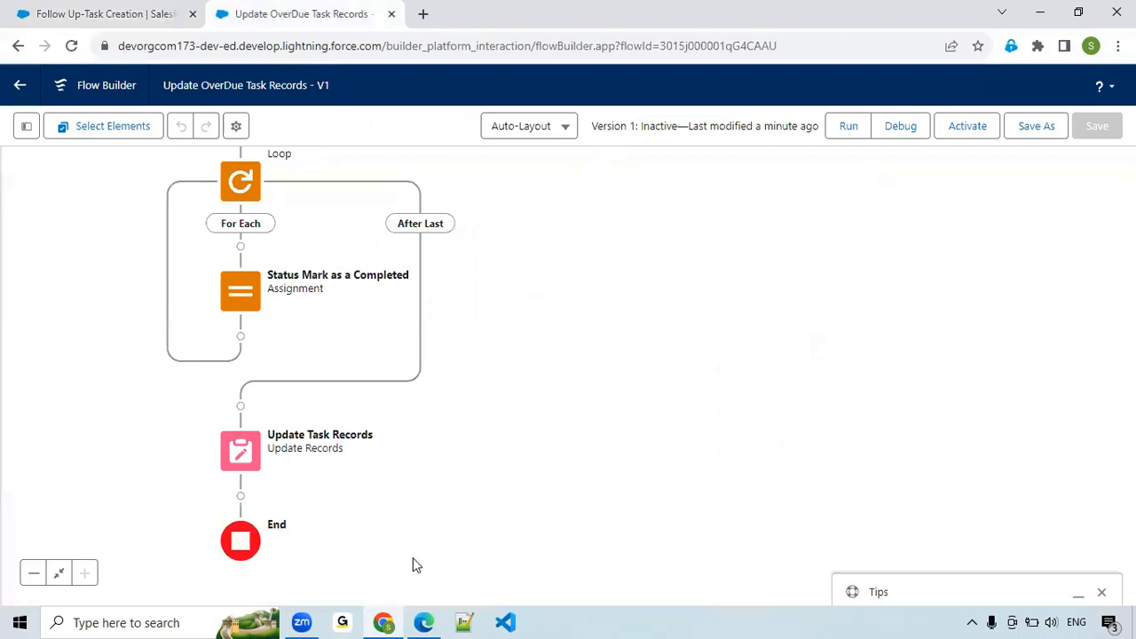
click(900, 129)
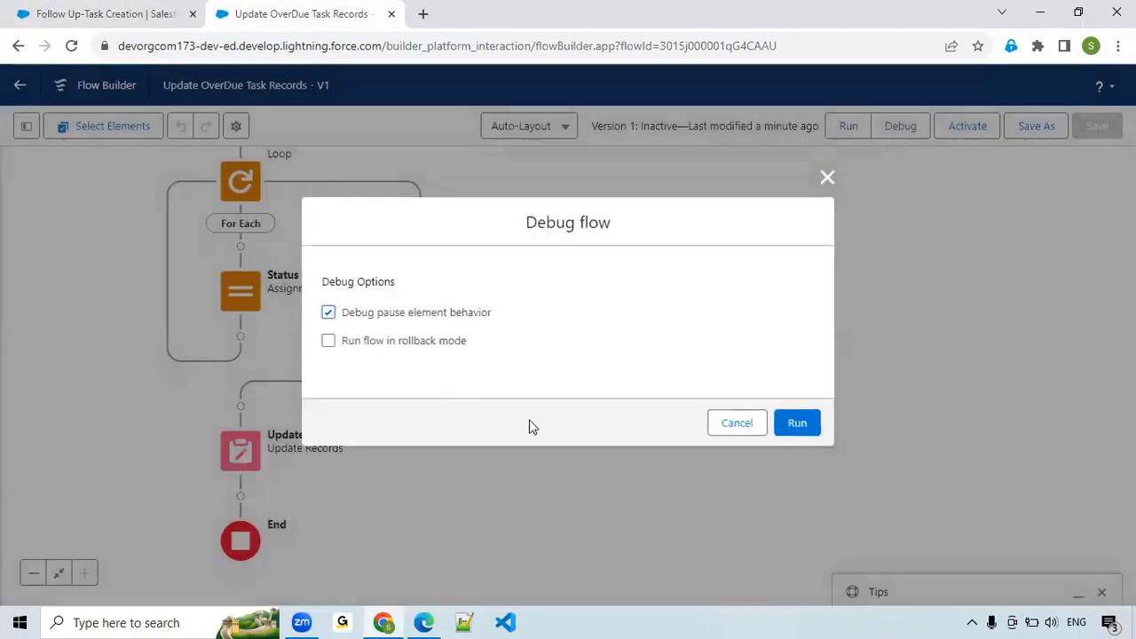
click(802, 425)
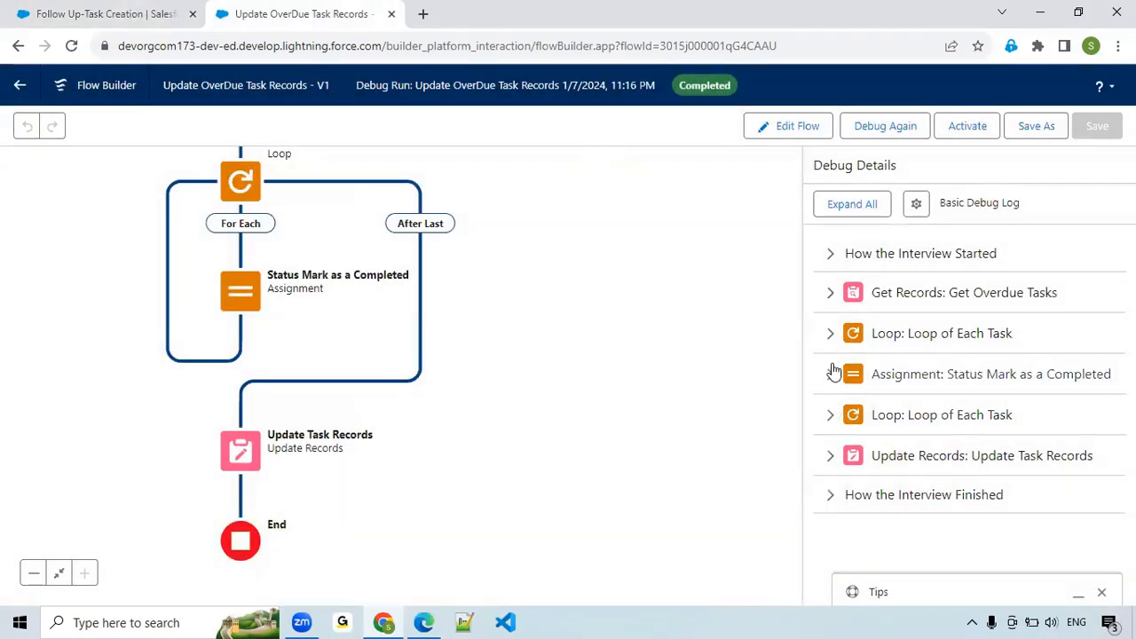
Examine the debug details of the first loop iteration and the status assignment, checking them against the task record.
click(831, 334)
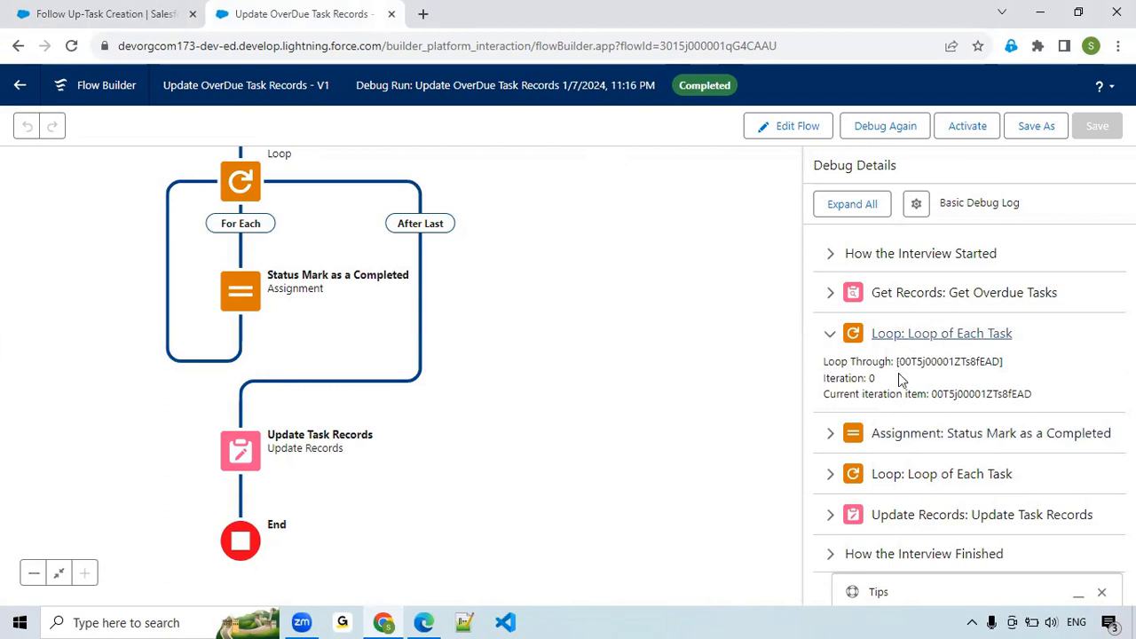
double_click(975, 393)
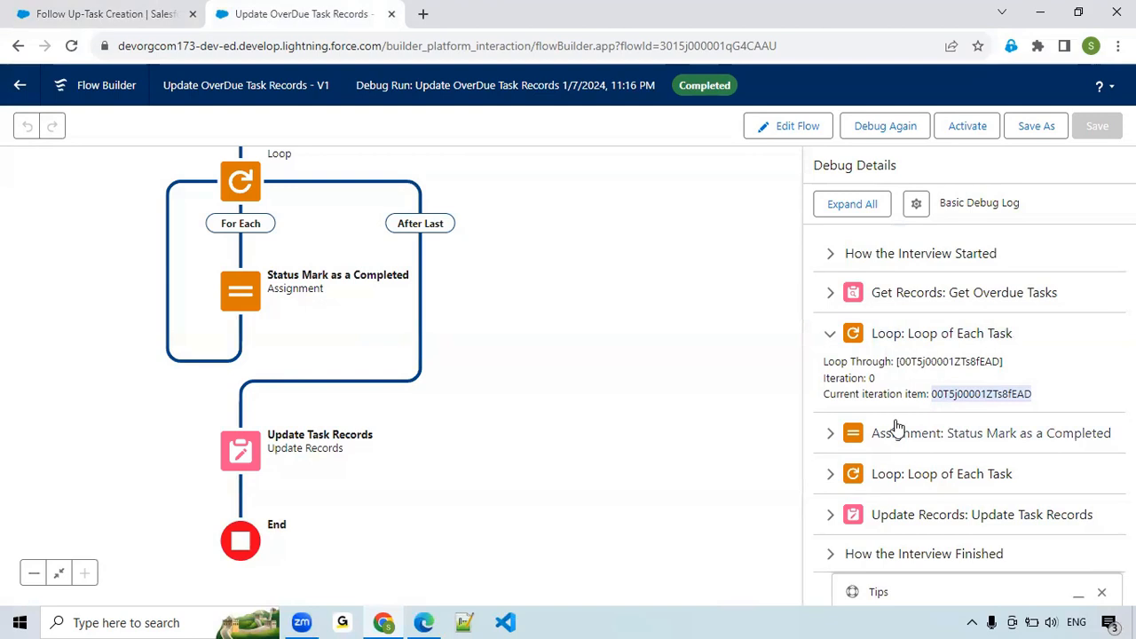
click(149, 12)
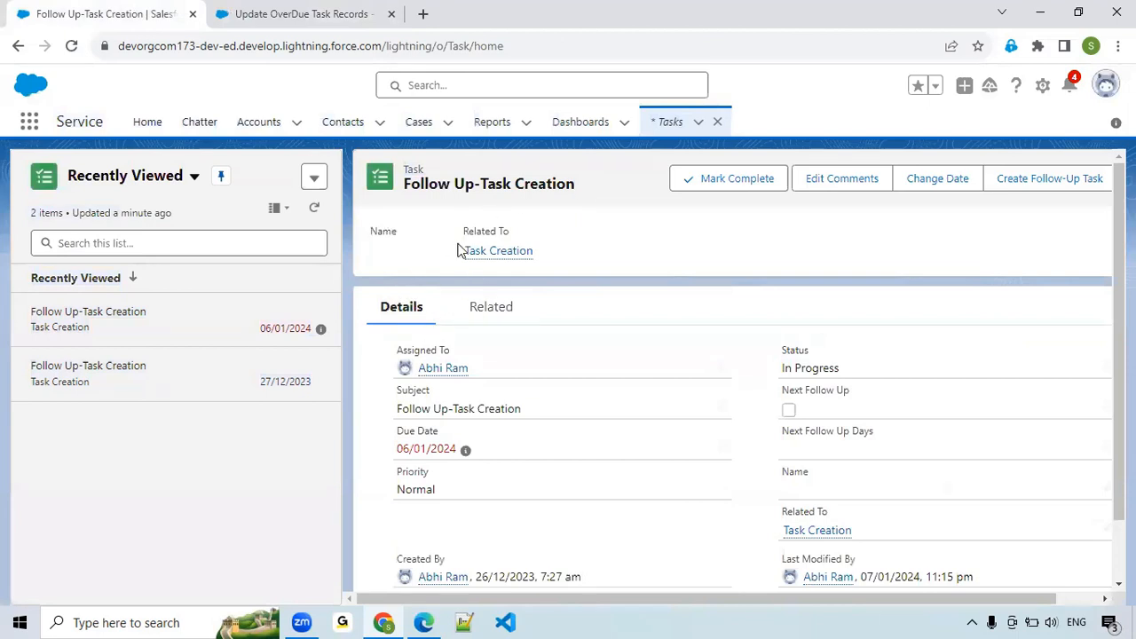
click(298, 13)
click(832, 438)
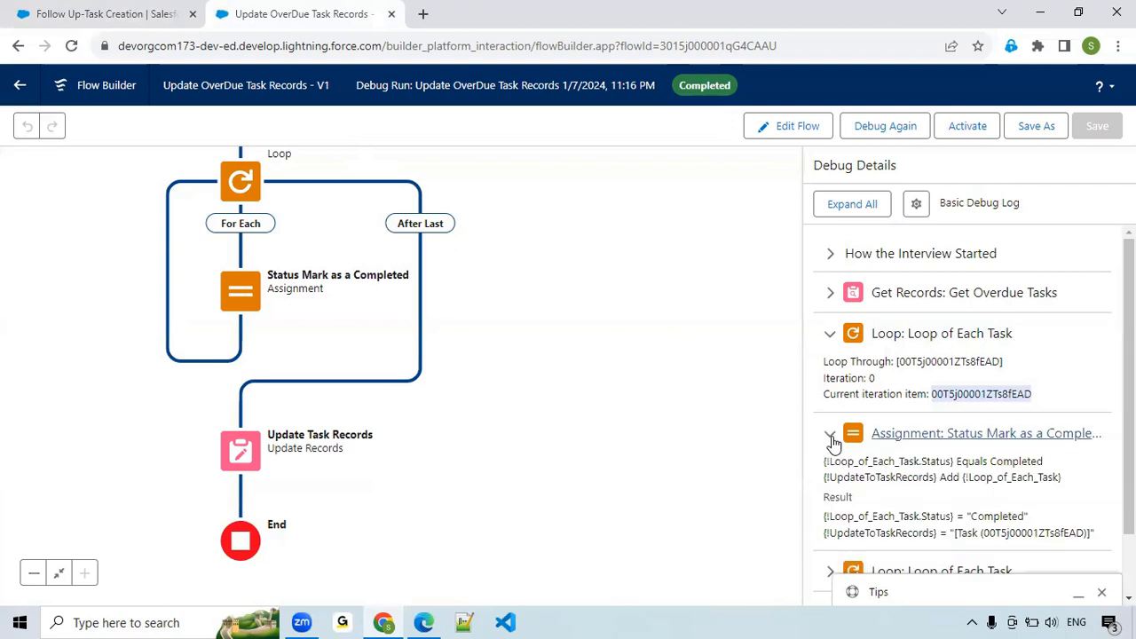
scroll(833, 442, down, 1)
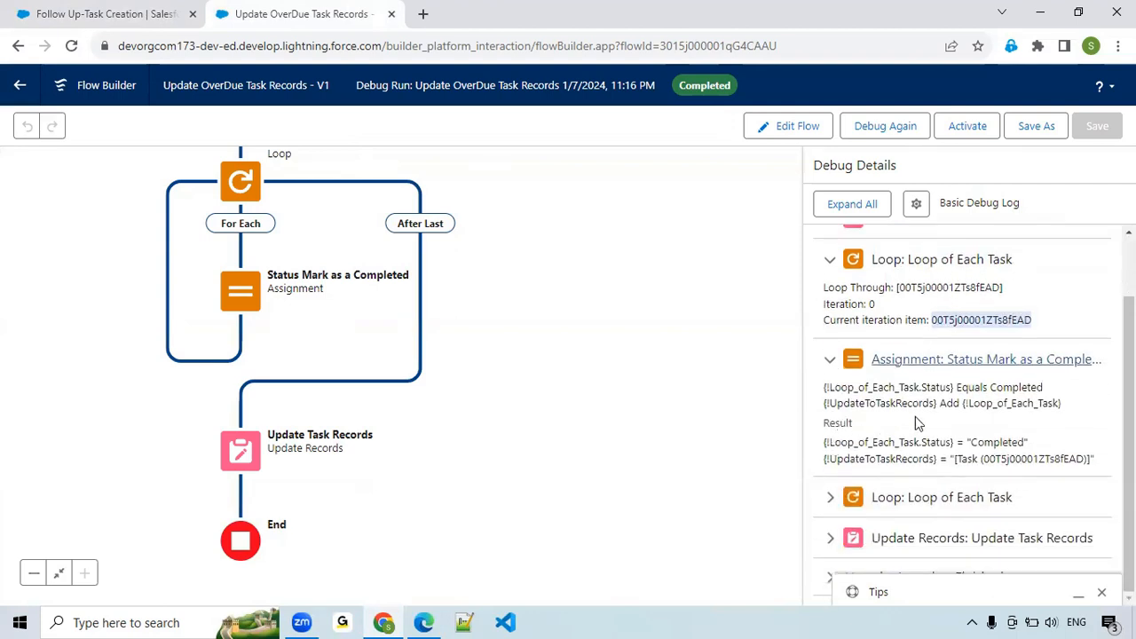
double_click(985, 444)
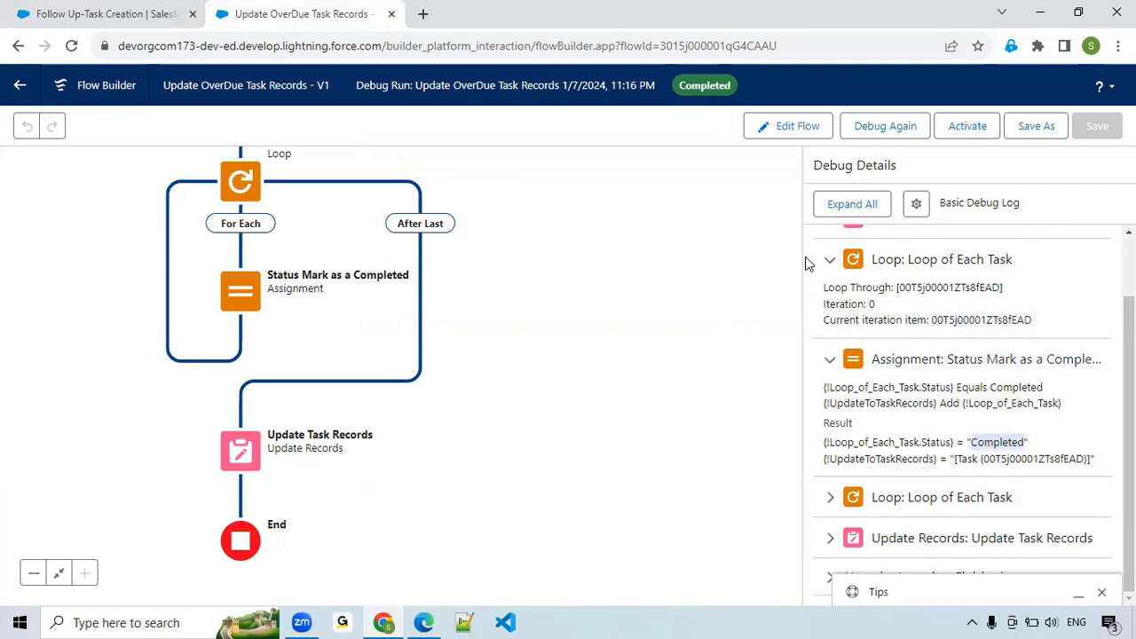
Review the debug details of the second loop entry and Get Overdue Tasks, and collapse all expanded entries.
click(831, 499)
scroll(893, 388, down, 1)
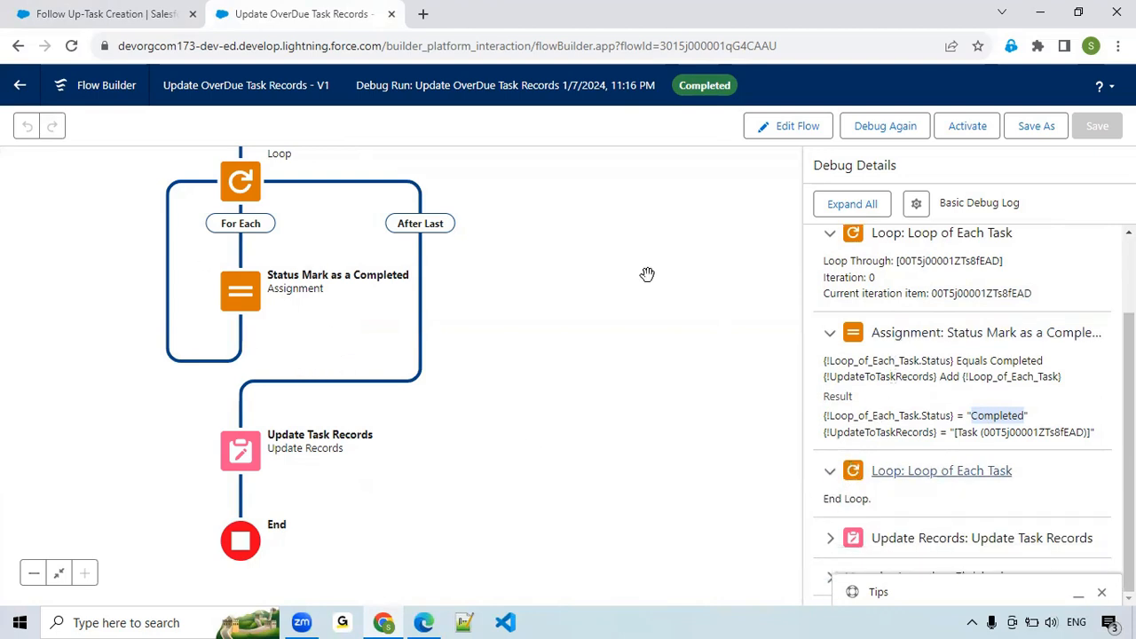
click(830, 334)
click(832, 293)
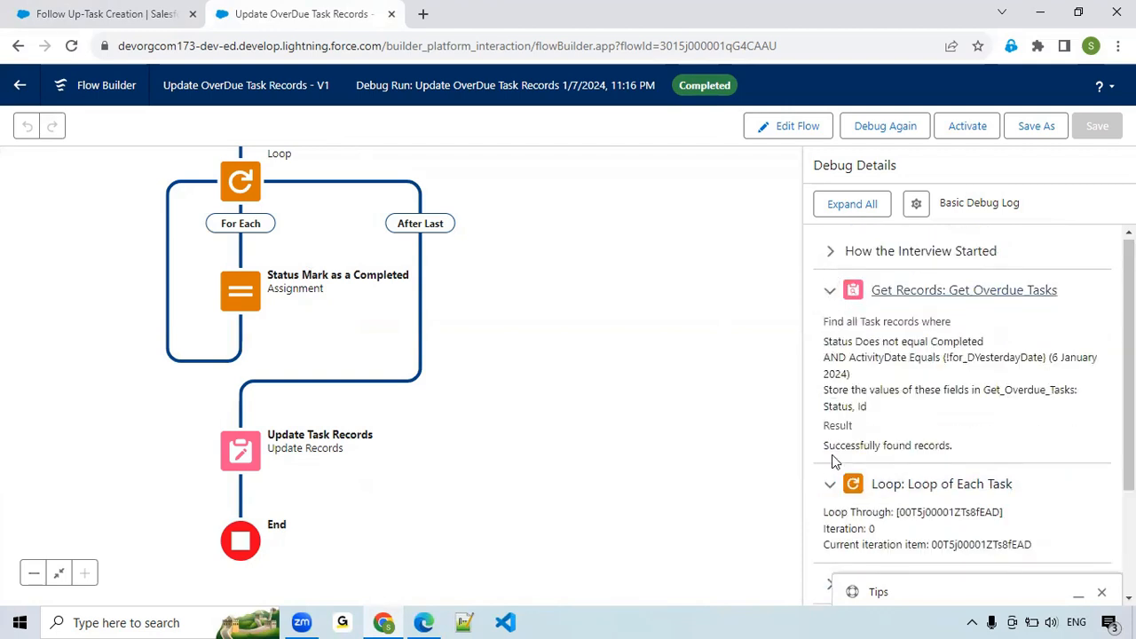
click(832, 293)
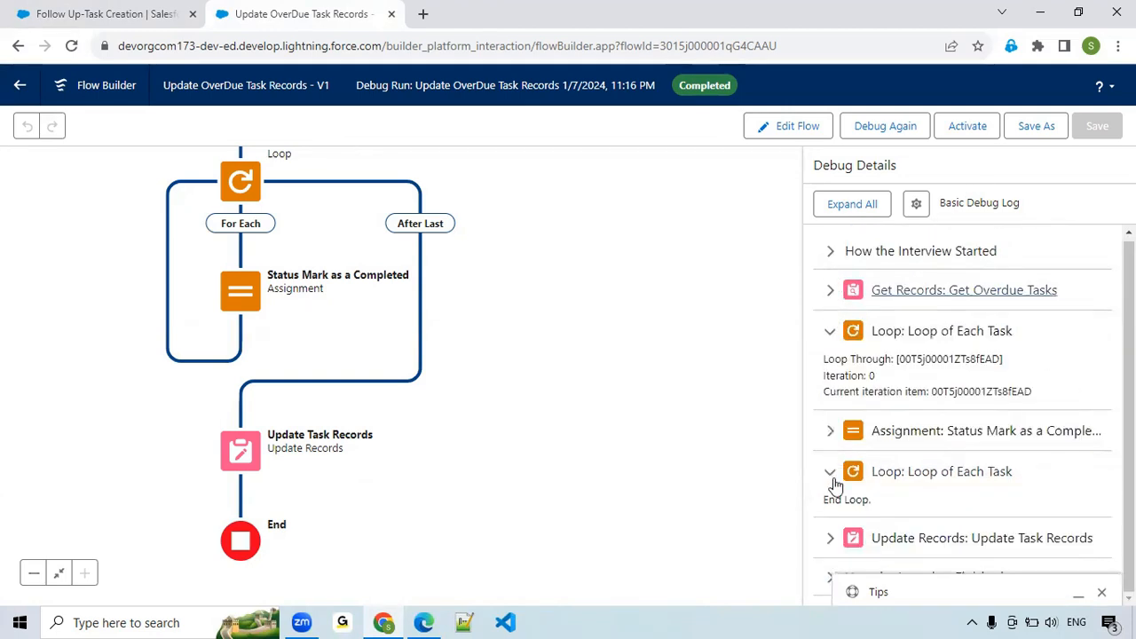
click(830, 474)
click(830, 334)
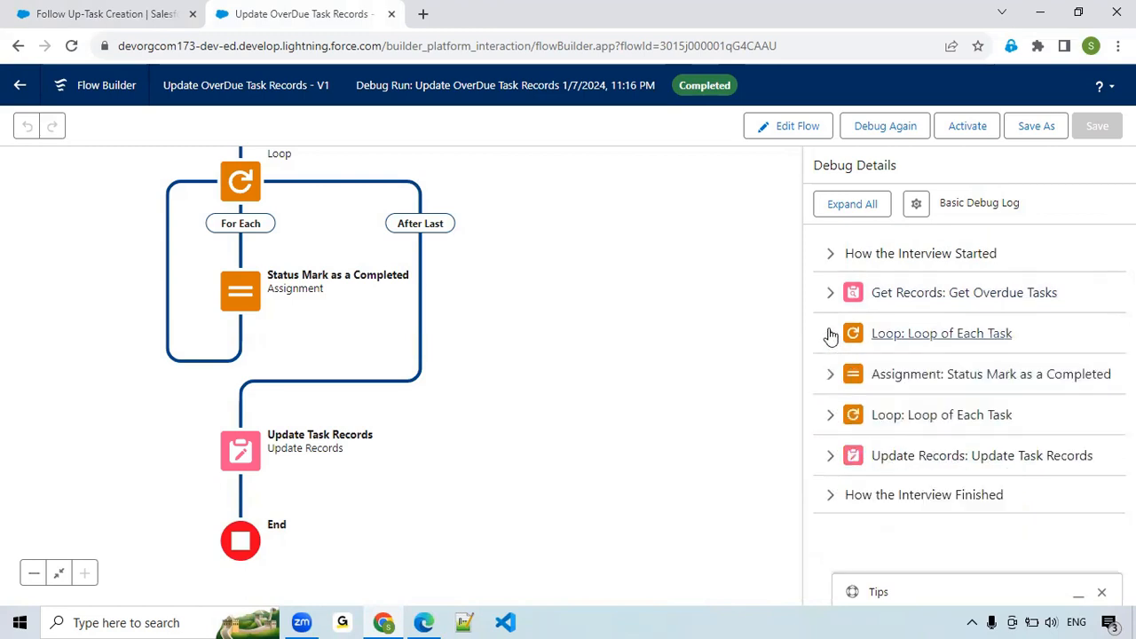
Examine the status value in the Update Task Records debug details.
click(830, 457)
scroll(848, 478, down, 1)
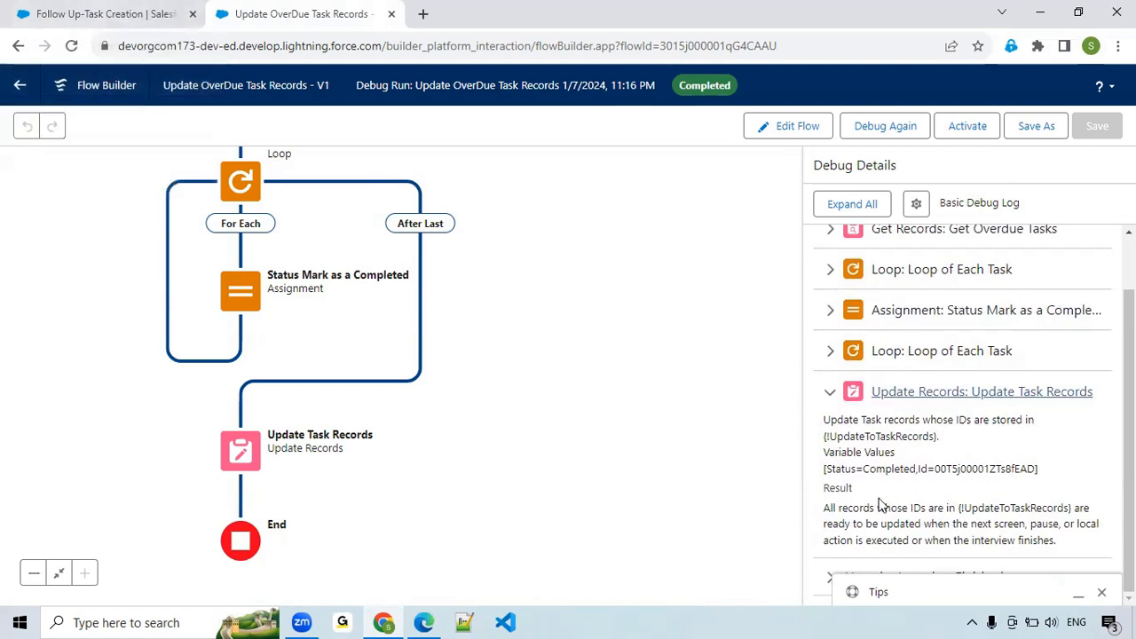
double_click(902, 471)
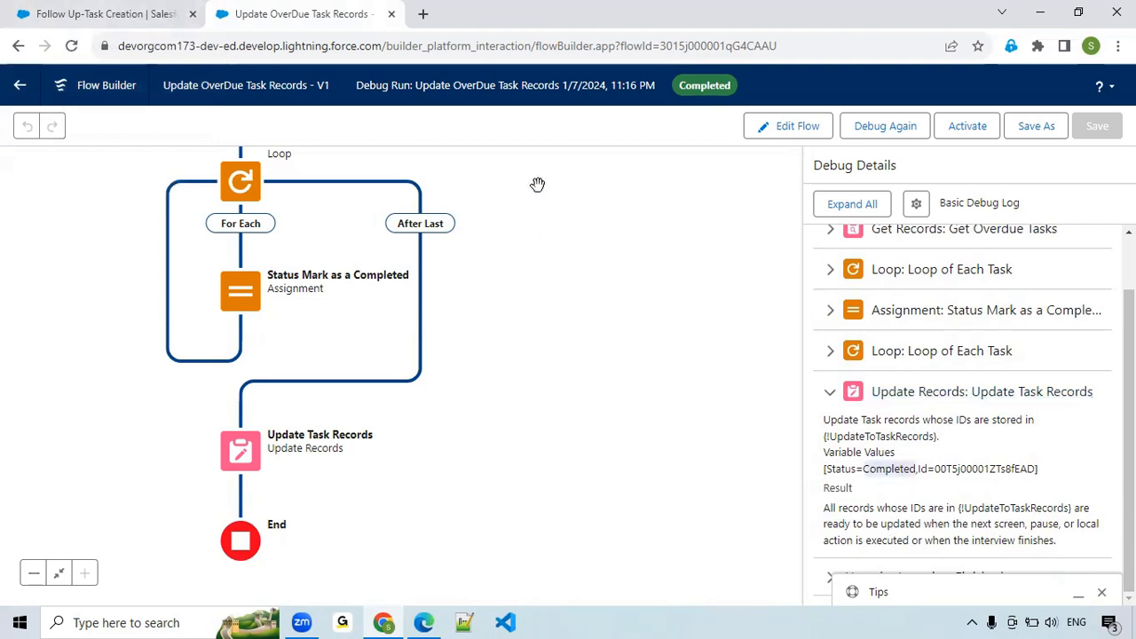
Activate the Update OverDue Task Records flow and return to the Follow Up-Task Creation record.
click(965, 133)
drag(632, 328, 734, 375)
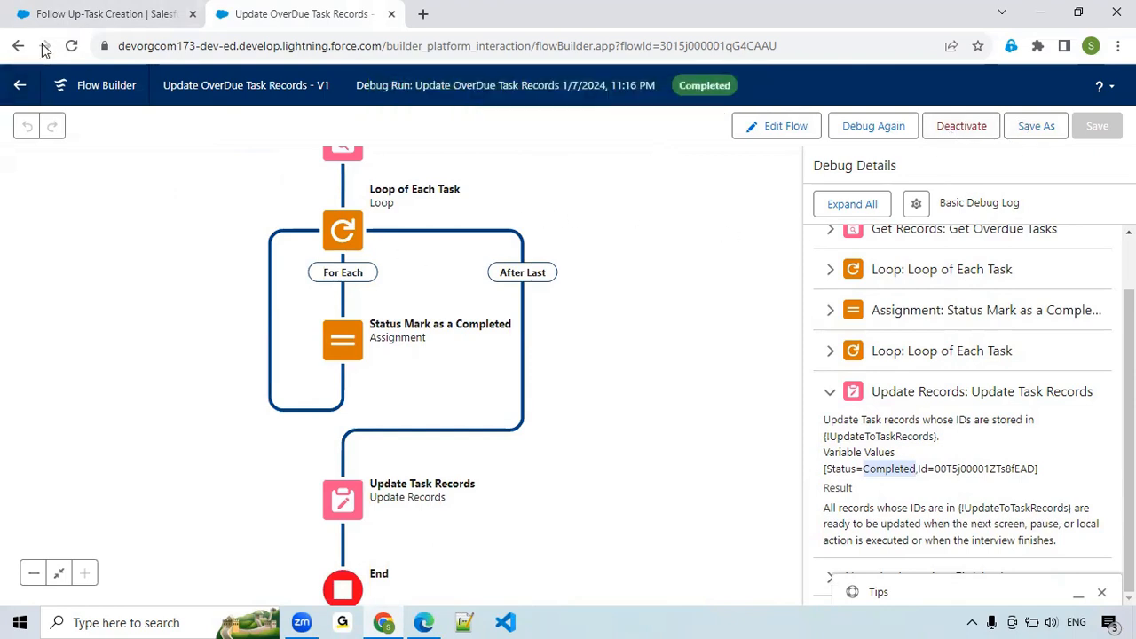
click(97, 14)
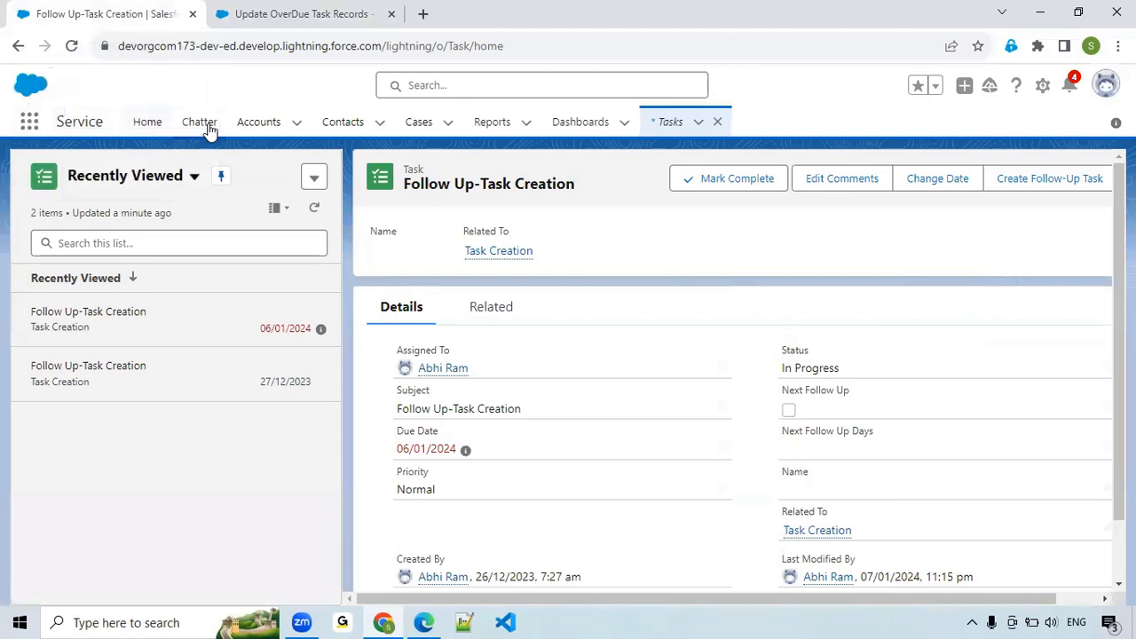
Open Salesforce Setup, search its navigation for "job" and open the Scheduled Jobs page.
click(1044, 86)
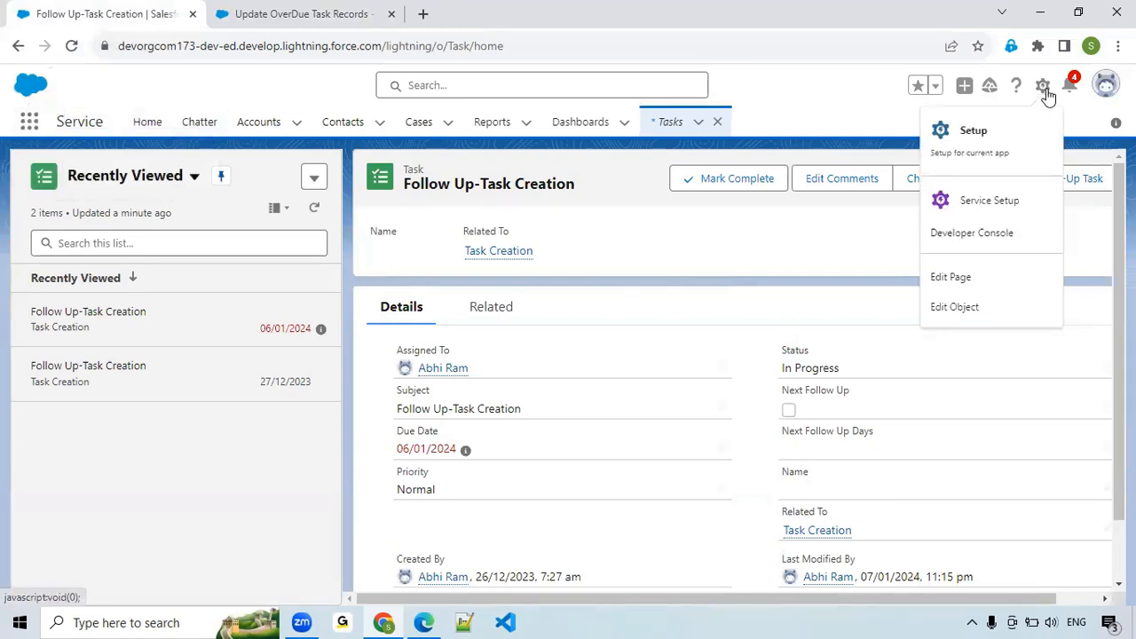
click(994, 166)
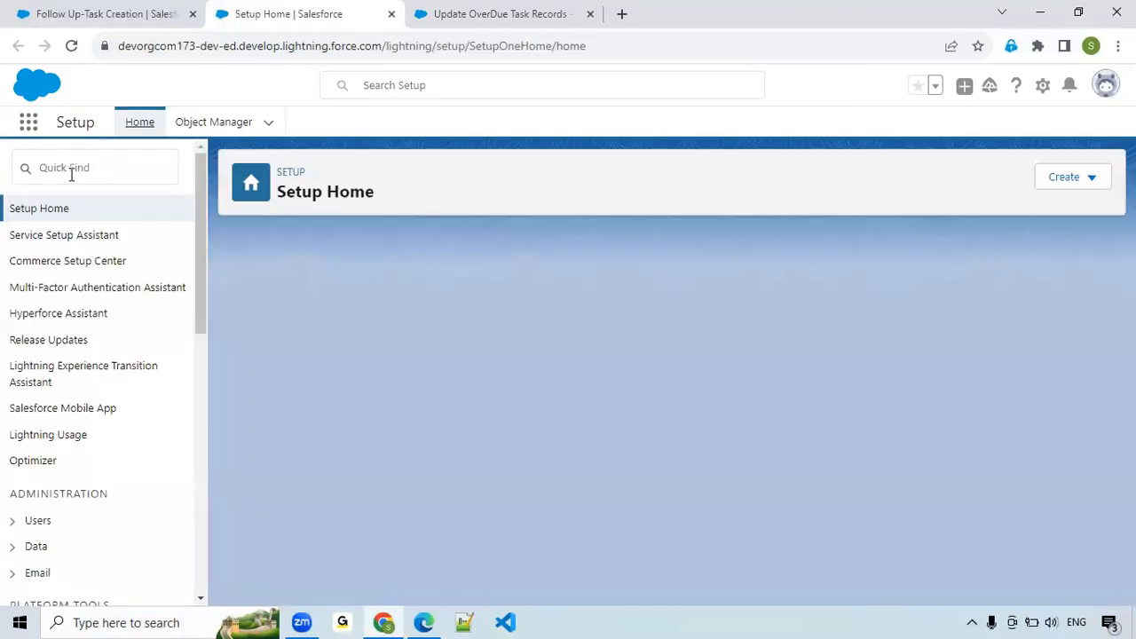
click(71, 175)
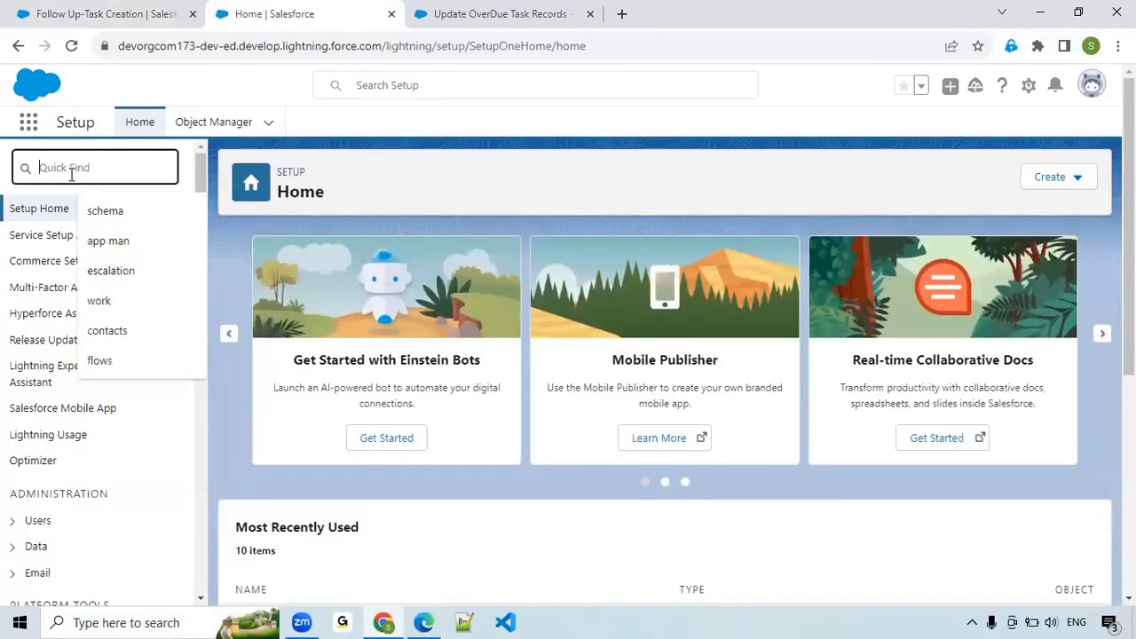
text(job)
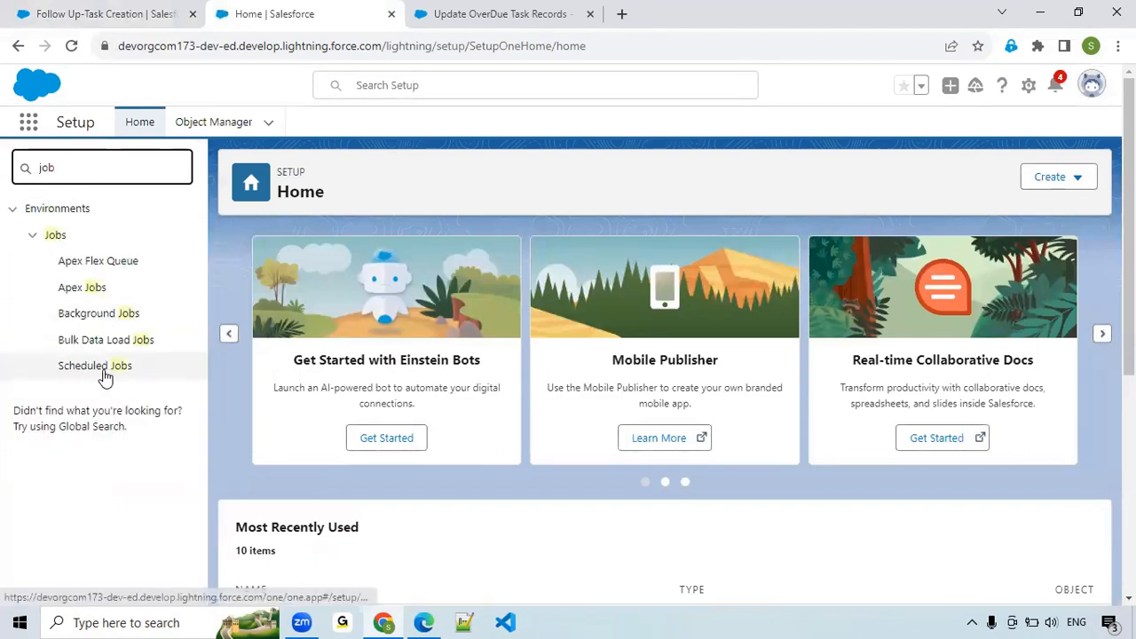
click(104, 376)
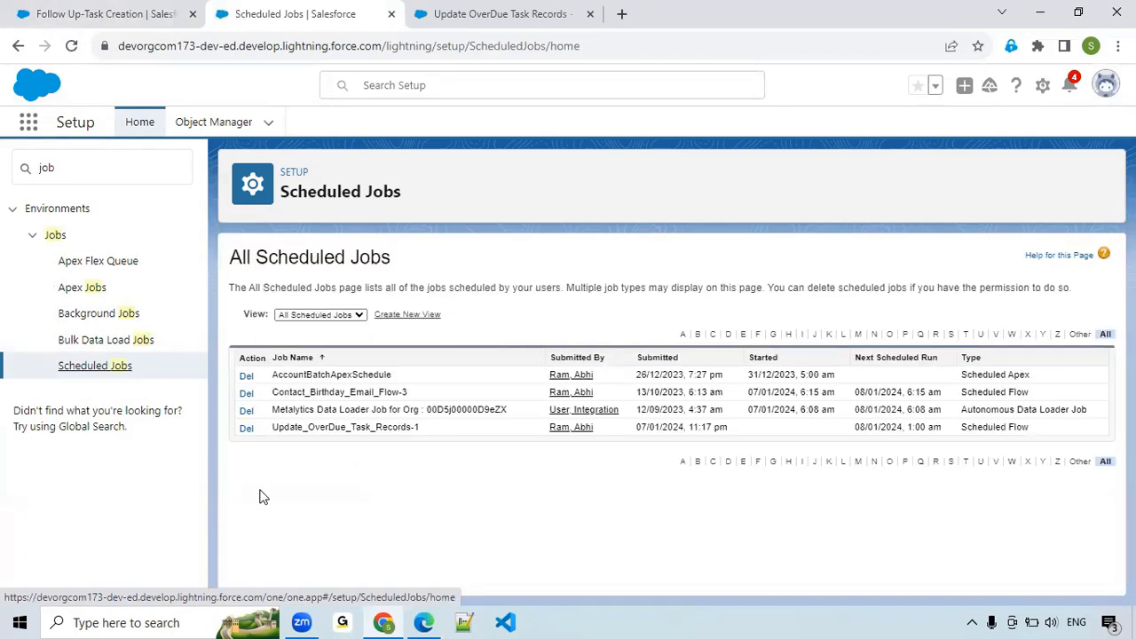
Check the Update_OverDue_Task_Records-1 entry and its next scheduled run in the scheduled jobs list.
drag(279, 427, 435, 429)
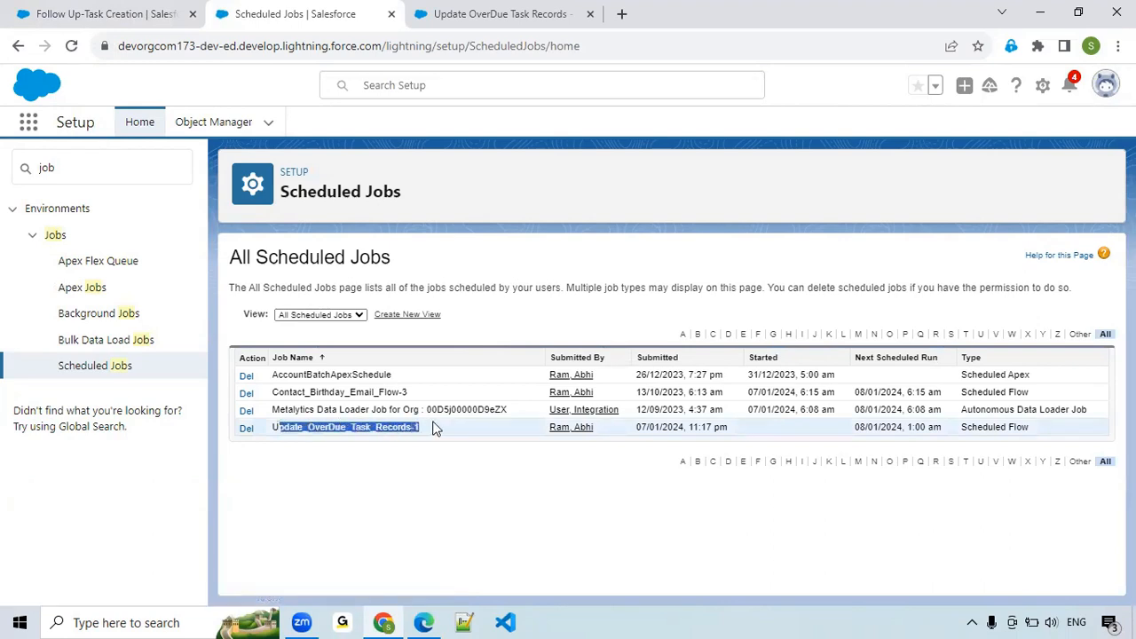
click(435, 428)
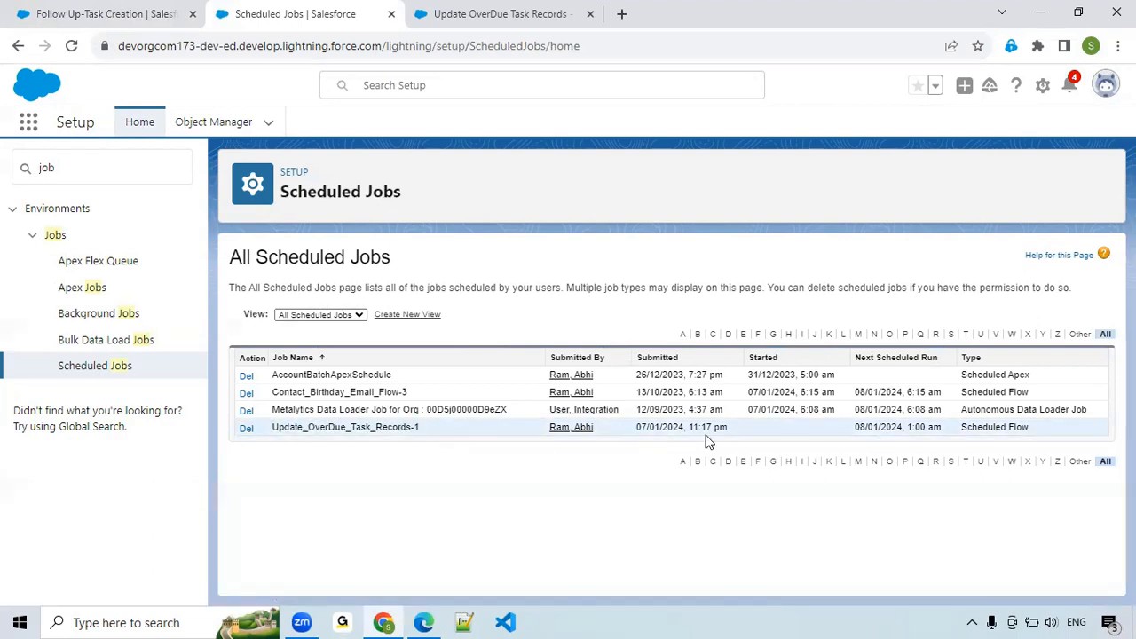
drag(270, 430, 435, 435)
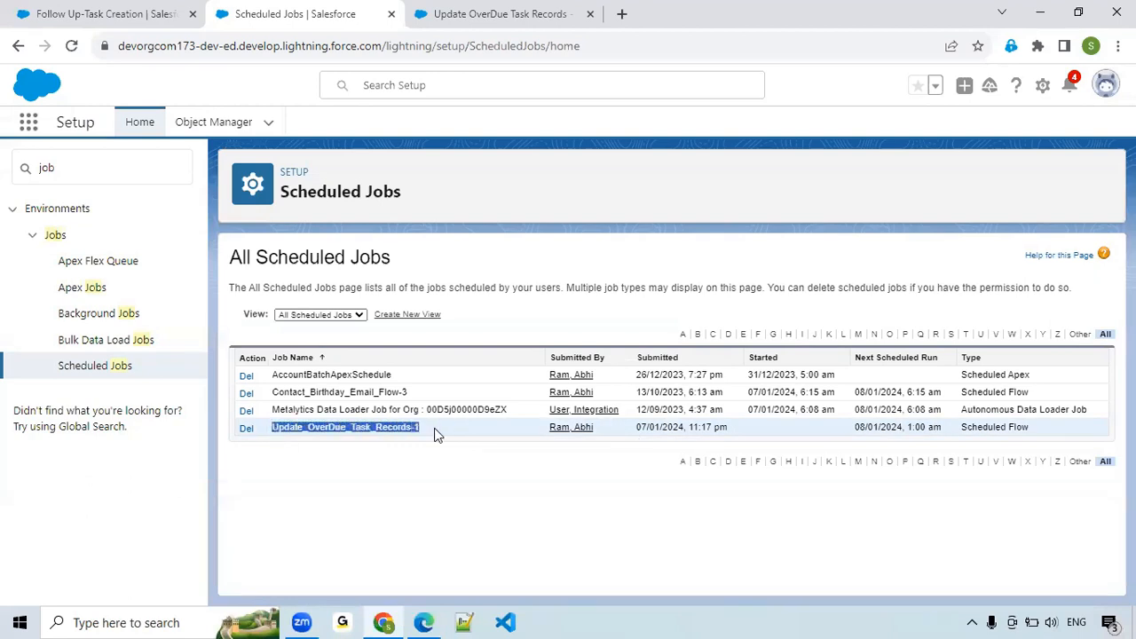
click(464, 459)
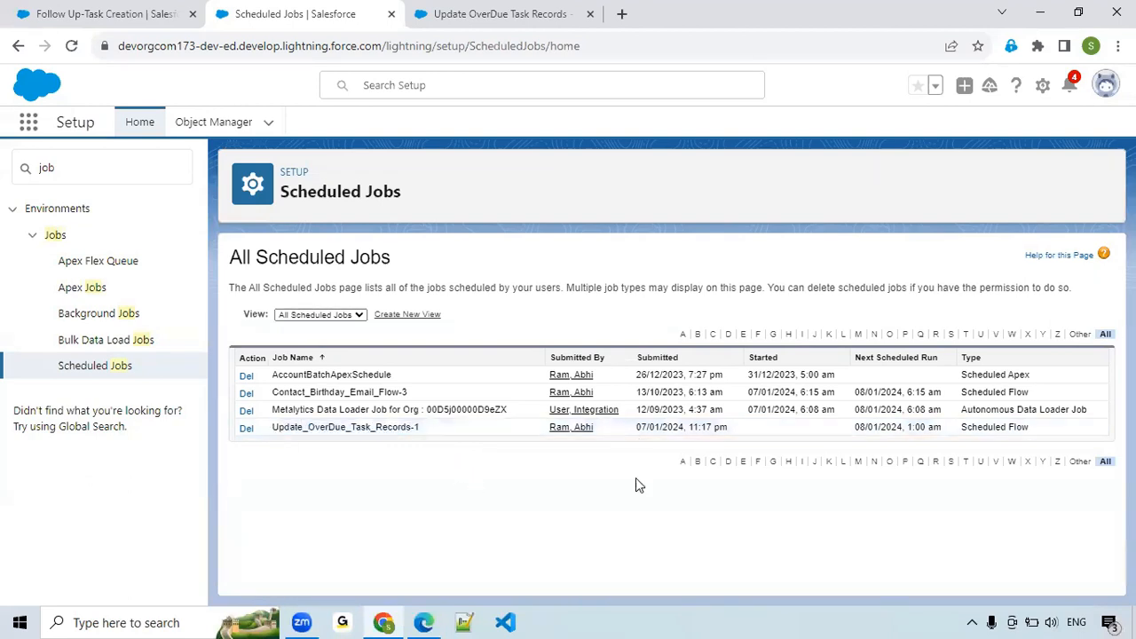
Compare the next run time of the Update_OverDue_Task_Records-1 job with the schedule in the flow's Start element.
drag(855, 431, 948, 429)
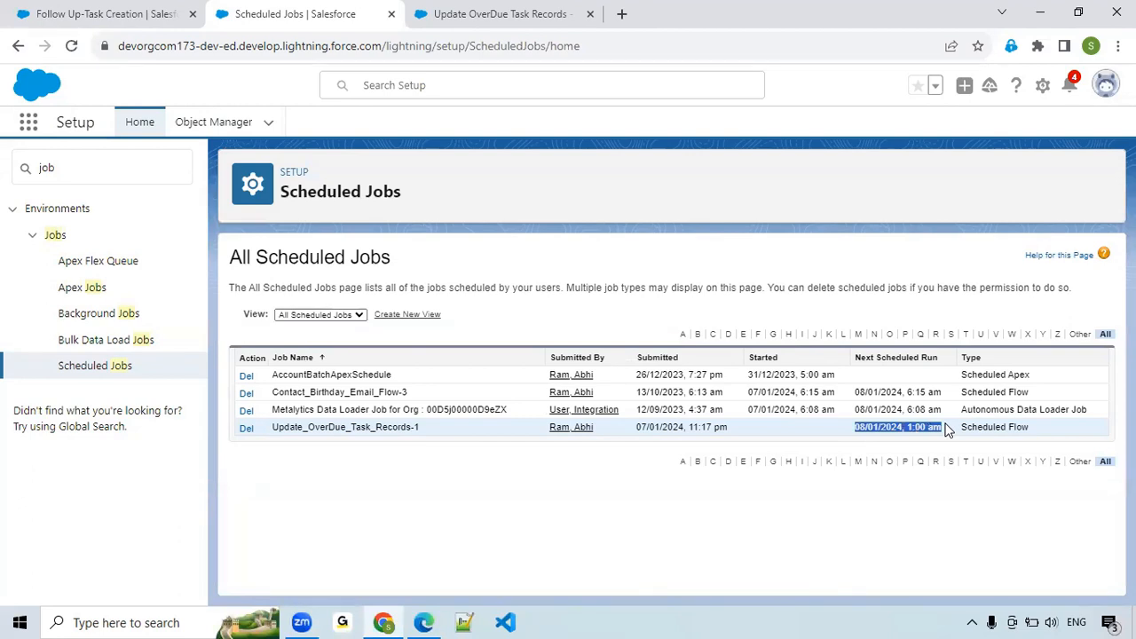
click(423, 471)
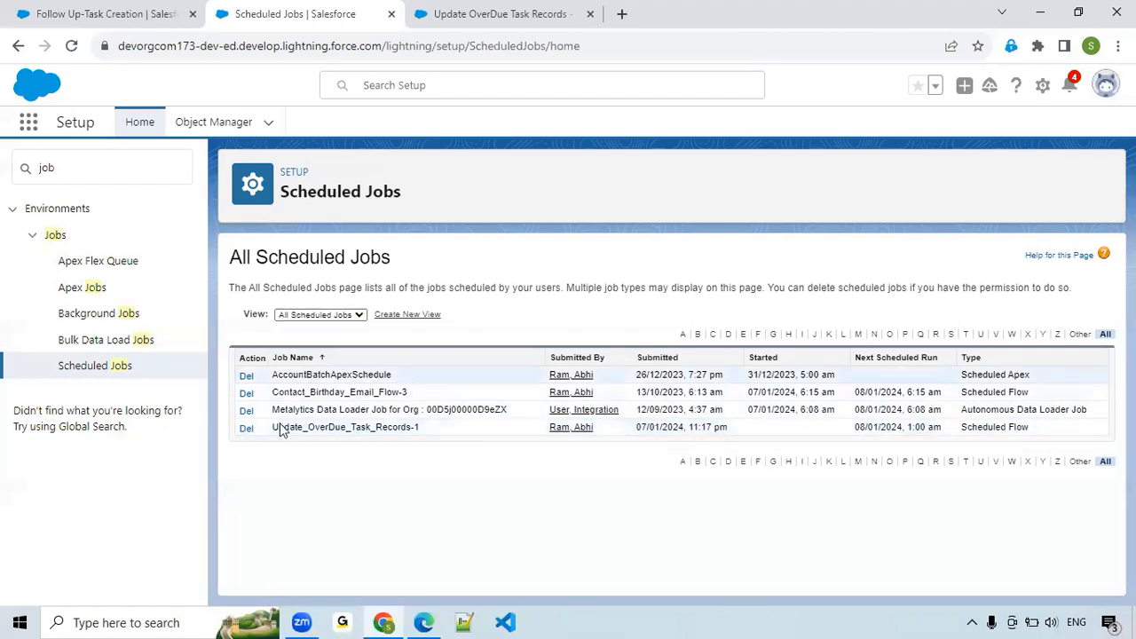
click(450, 28)
drag(638, 257, 665, 407)
drag(649, 316, 654, 269)
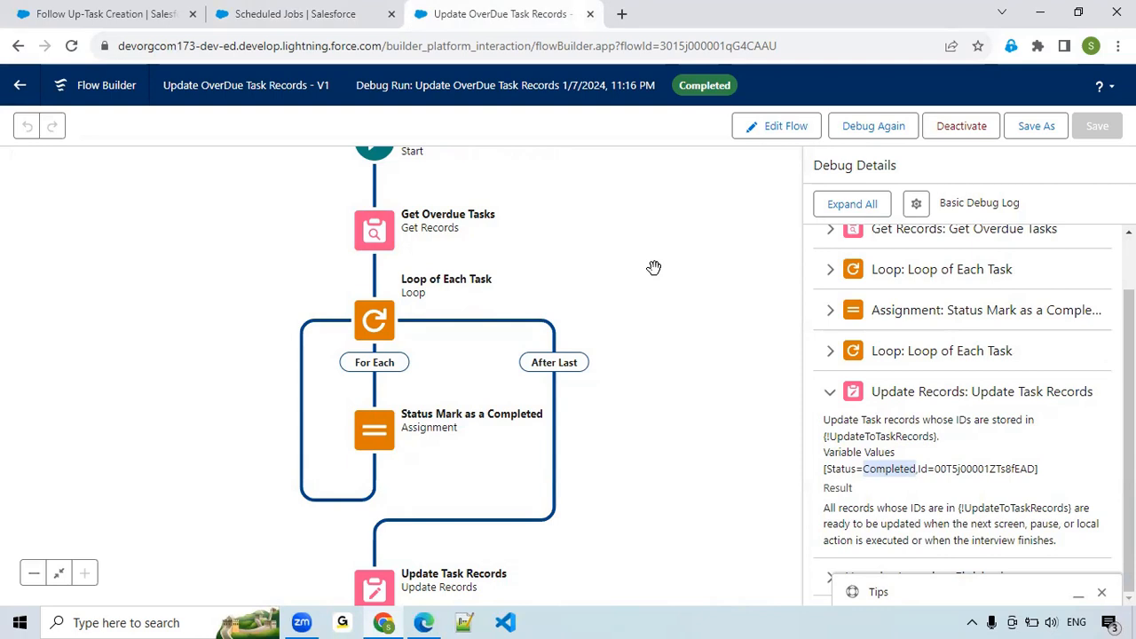
drag(653, 270, 699, 223)
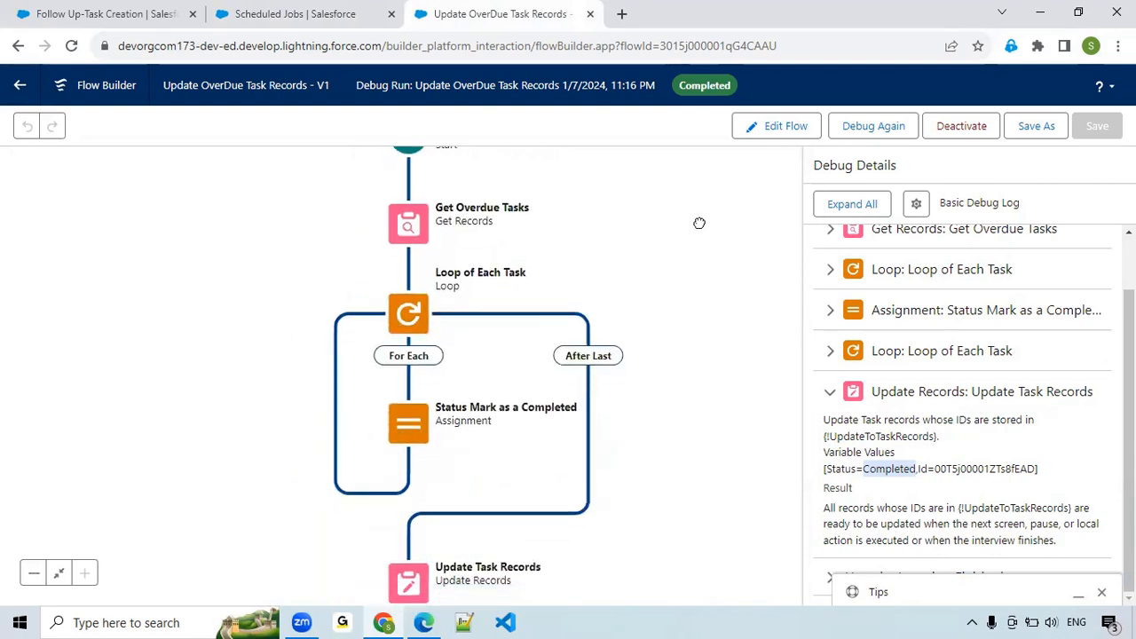
drag(699, 223, 688, 307)
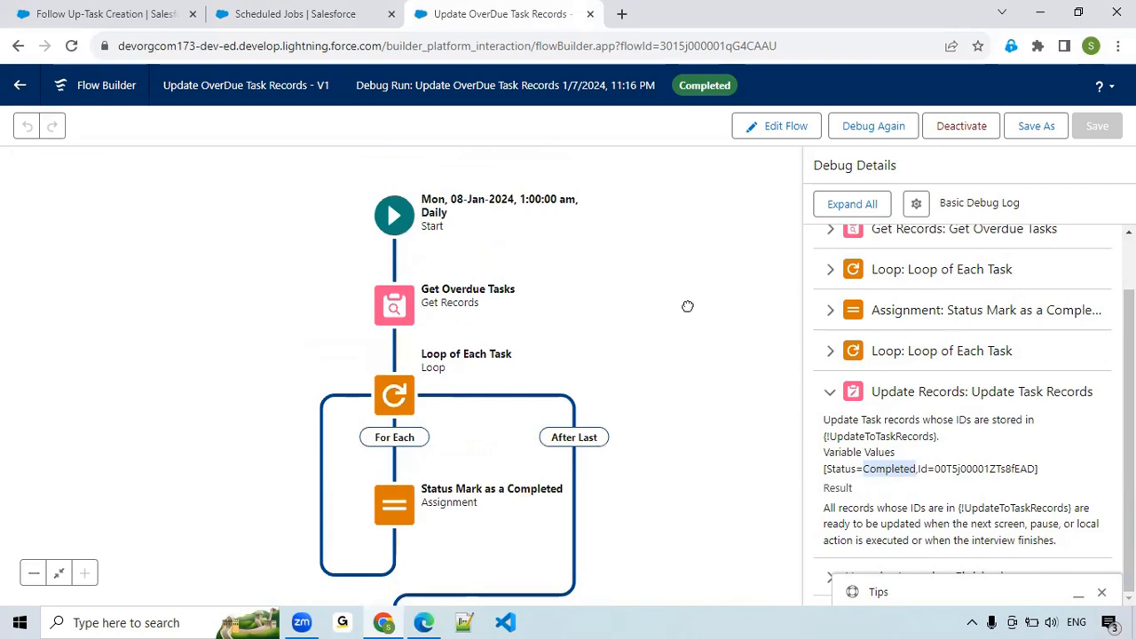
click(395, 216)
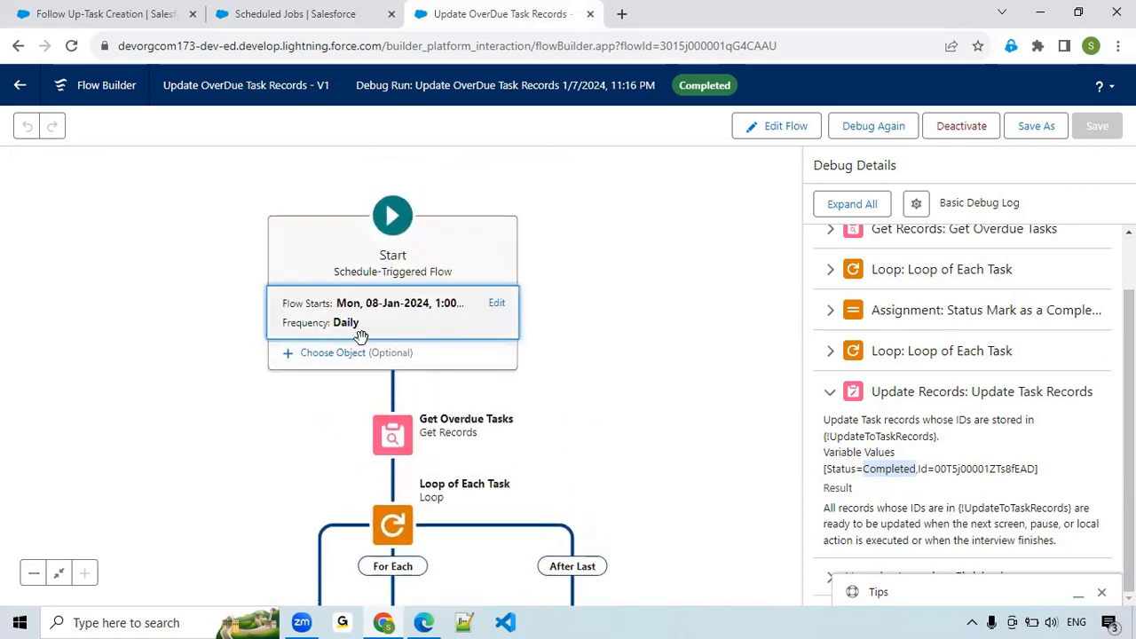
Review the flow's path from Get Overdue Tasks through the loop and status assignment to Update Task Records and the End element.
drag(617, 403, 665, 276)
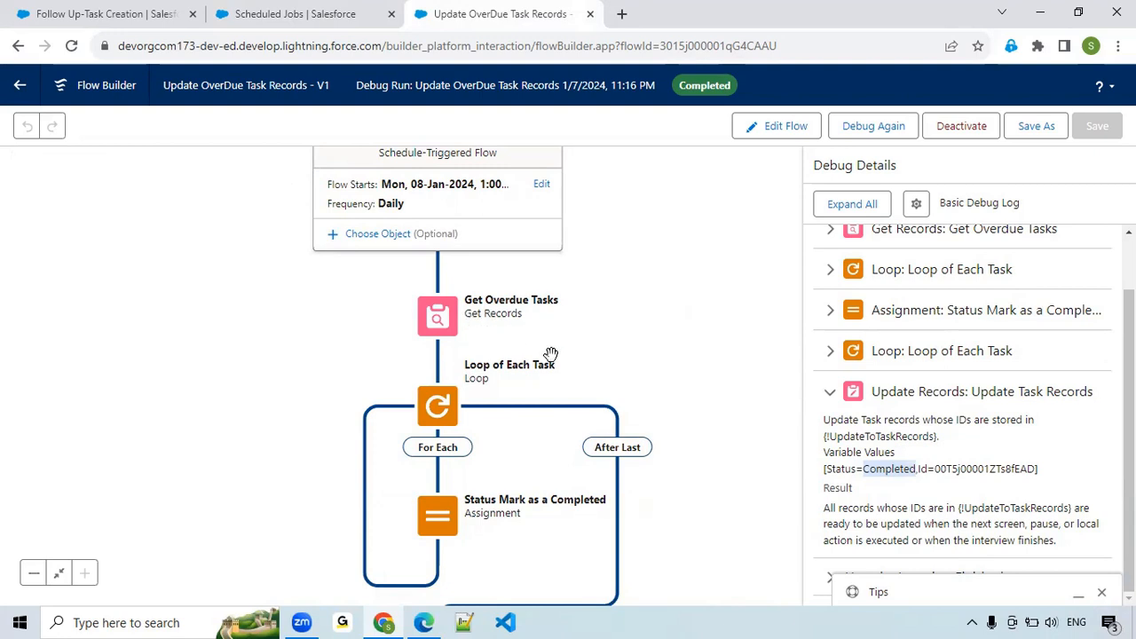
drag(657, 376, 618, 294)
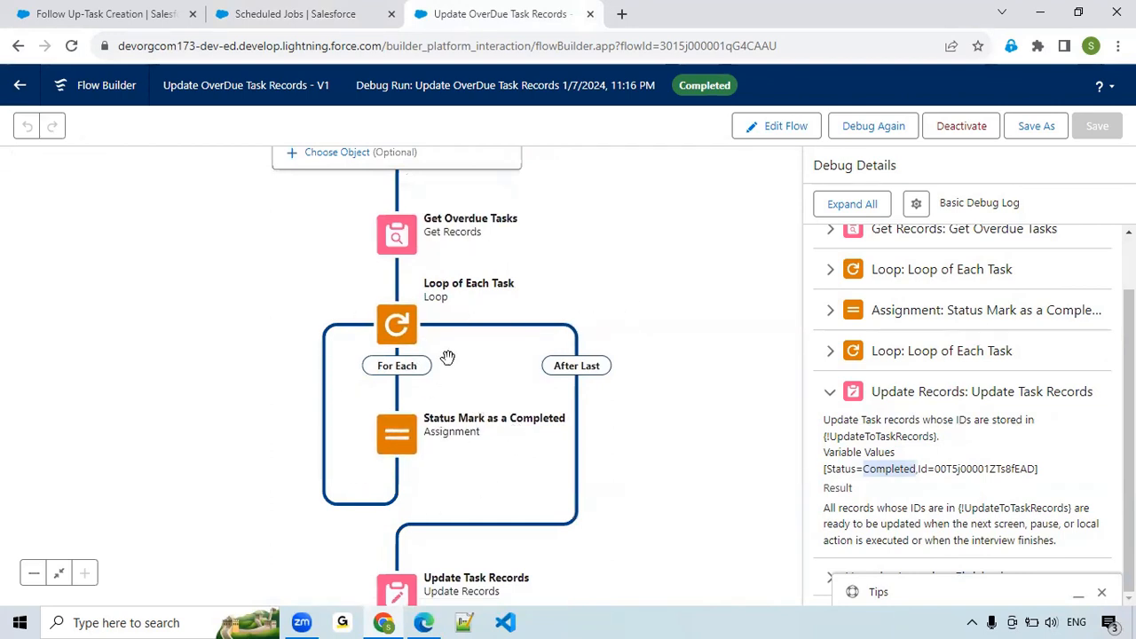
scroll(708, 317, down, 4)
scroll(713, 310, up, 1)
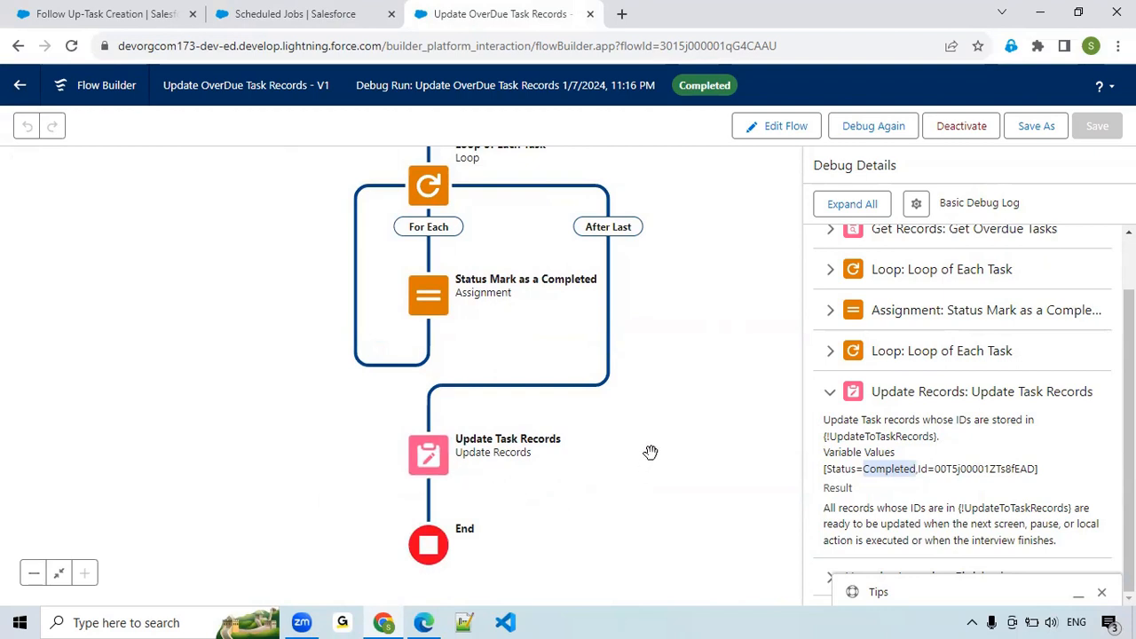
scroll(651, 452, up, 2)
scroll(715, 447, up, 3)
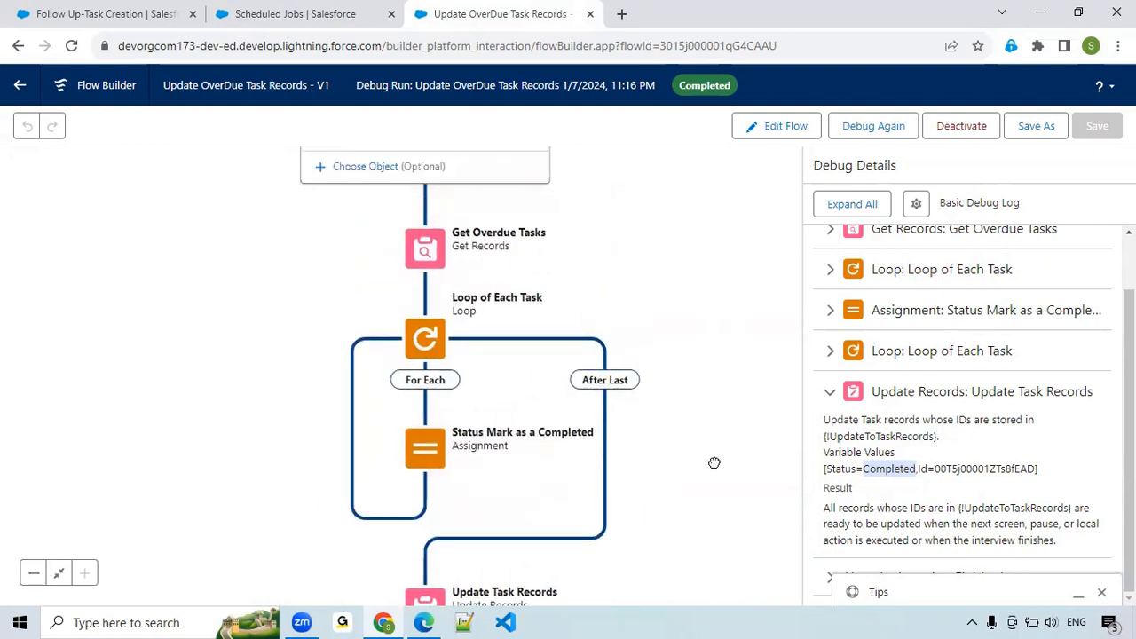
scroll(710, 373, up, 3)
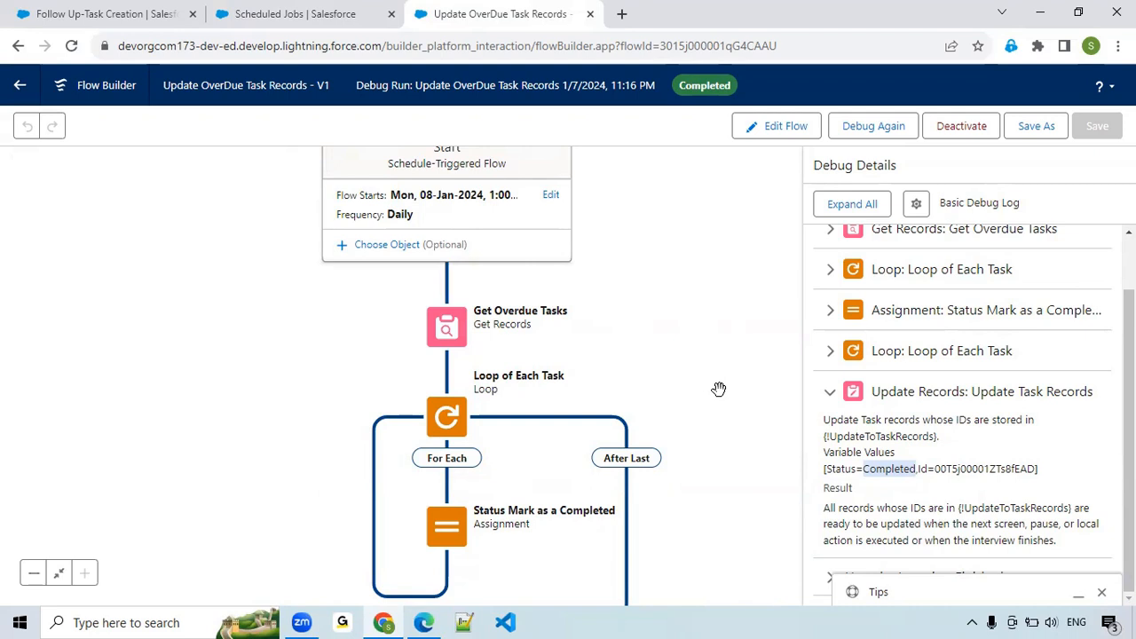
drag(719, 391, 717, 300)
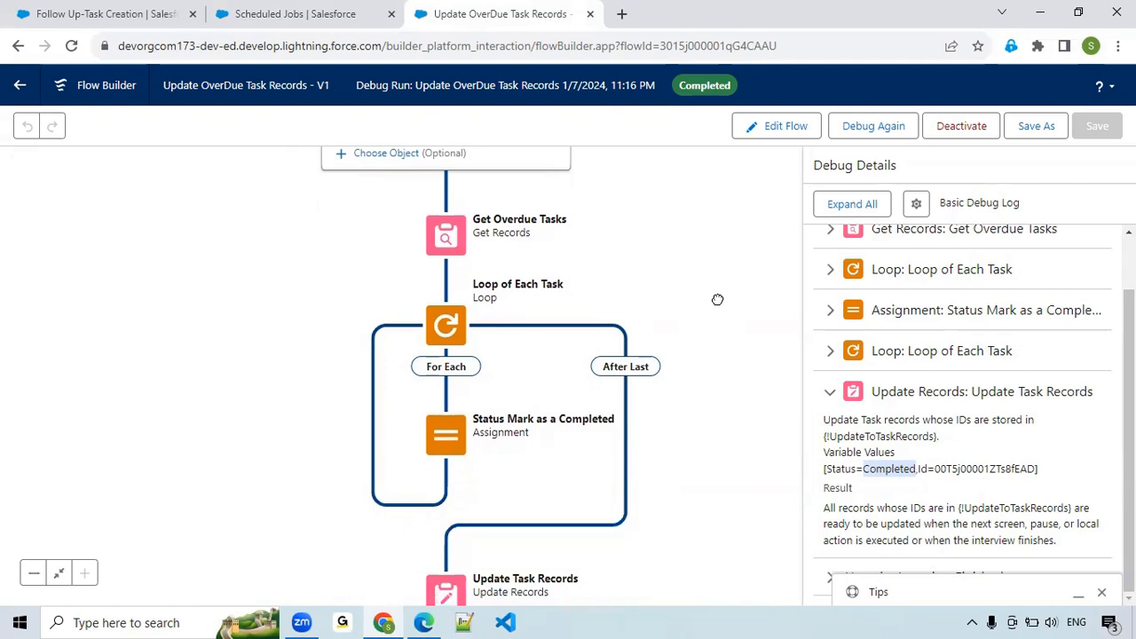